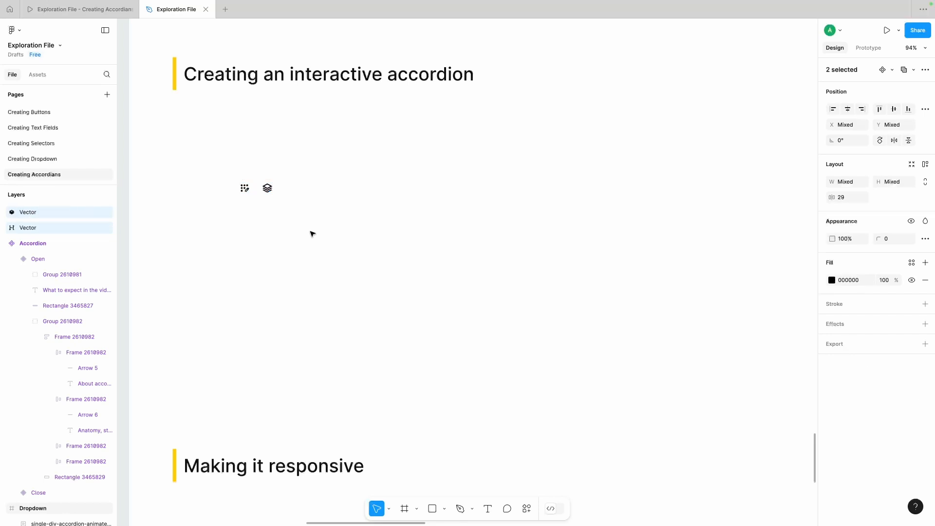
left_click(304, 230)
left_click_drag(221, 178, 257, 214)
left_click(299, 167)
scroll(368, 385, "up", 1)
scroll(368, 385, "down", 2)
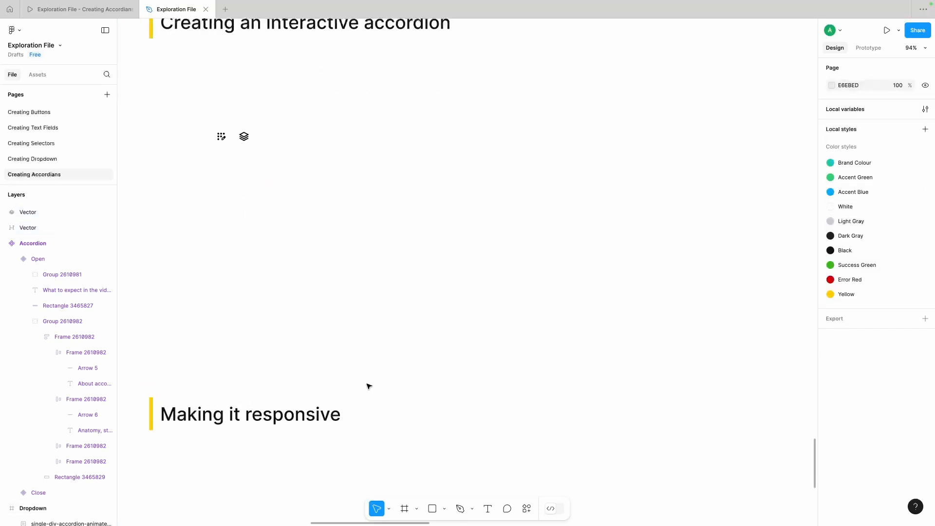
Step: Draw a grey rectangle about 427 × 104 beneath the "Creating an interactive accordion" heading, beside the two icons
scroll(368, 385, "up", 2)
scroll(368, 386, "right", 1)
scroll(368, 386, "up", 1)
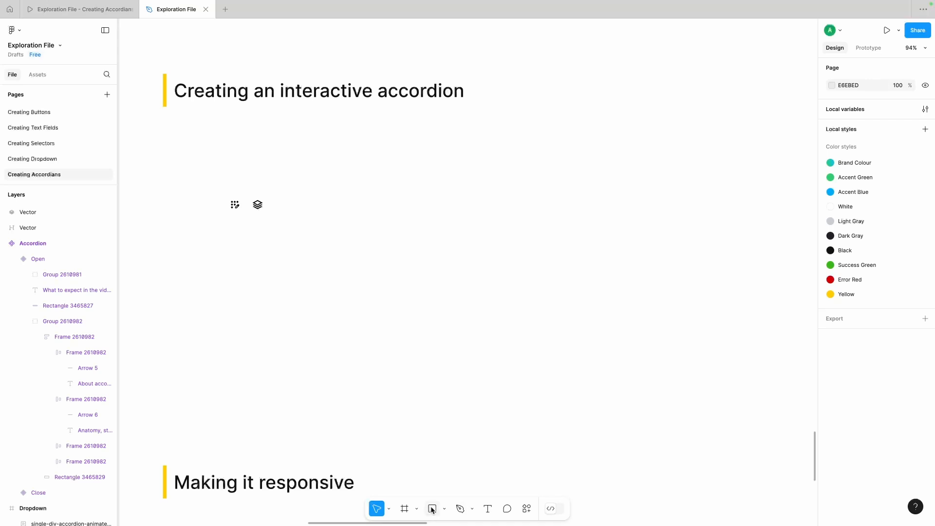
mouse_move(309, 203)
left_mouse_down()
mouse_move(478, 263)
mouse_move(498, 248)
left_mouse_up()
left_click(422, 434)
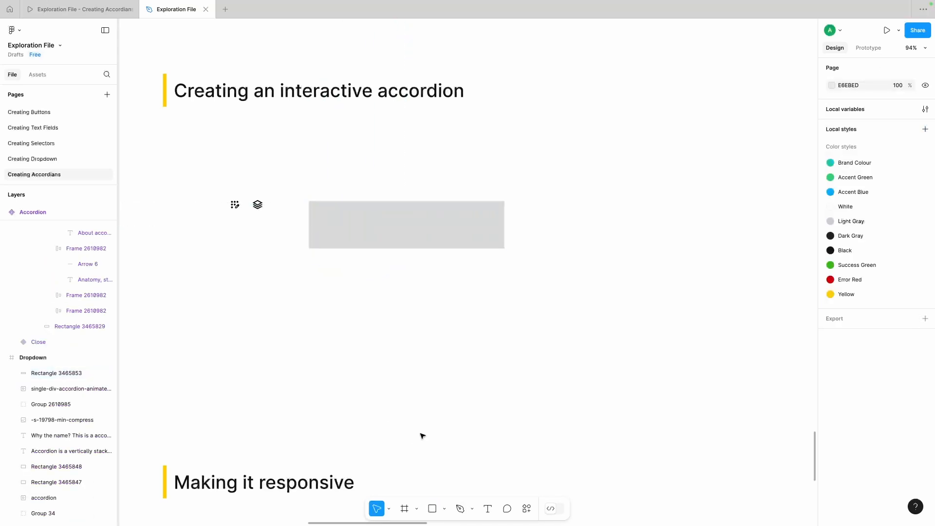
left_click_drag(416, 220, 415, 219)
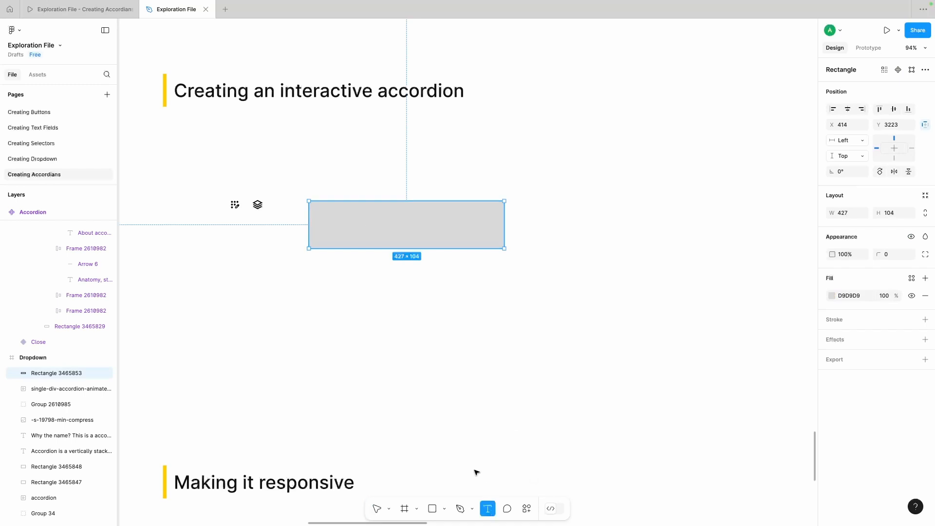
Step: Add the text "Header of an accordion" and place it vertically centred inside the grey rectangle
left_click(352, 290)
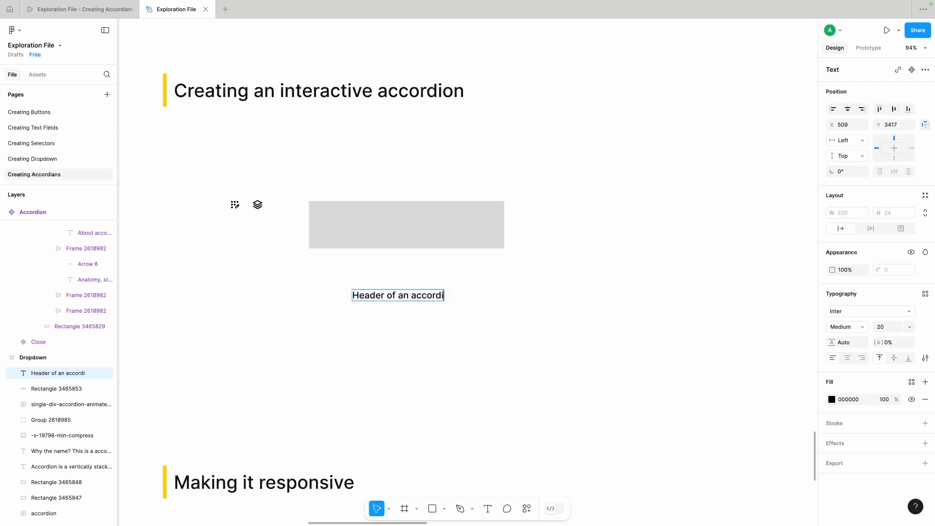
left_click(434, 380)
left_click(434, 380)
left_click_drag(386, 298, 367, 230)
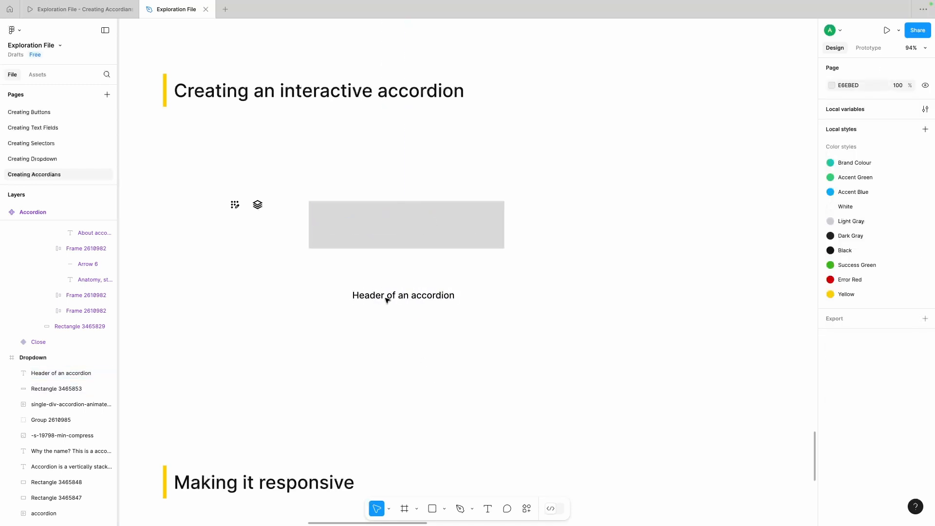
left_click_drag(388, 300, 356, 228)
Step: Duplicate the header rectangle directly below the original, leaving a small gap
left_click(468, 228)
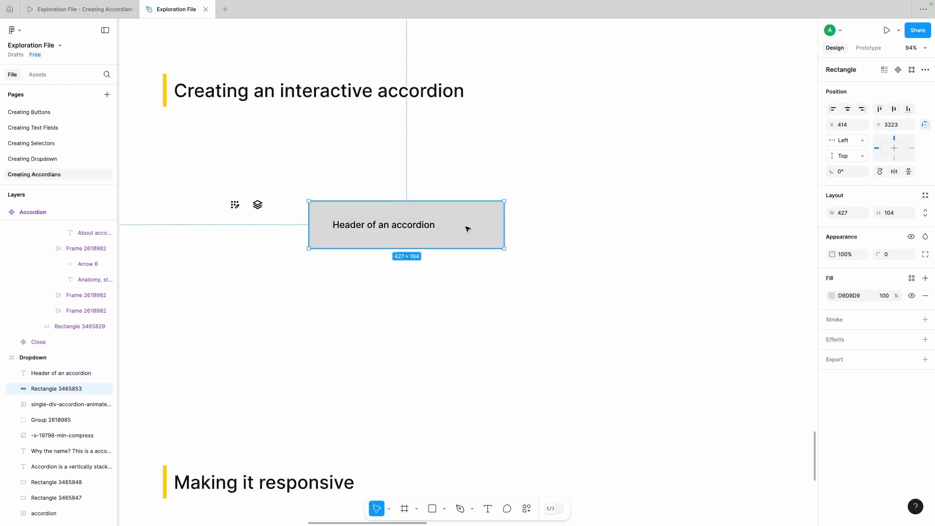
left_click_drag(467, 228, 428, 286)
left_click(405, 333)
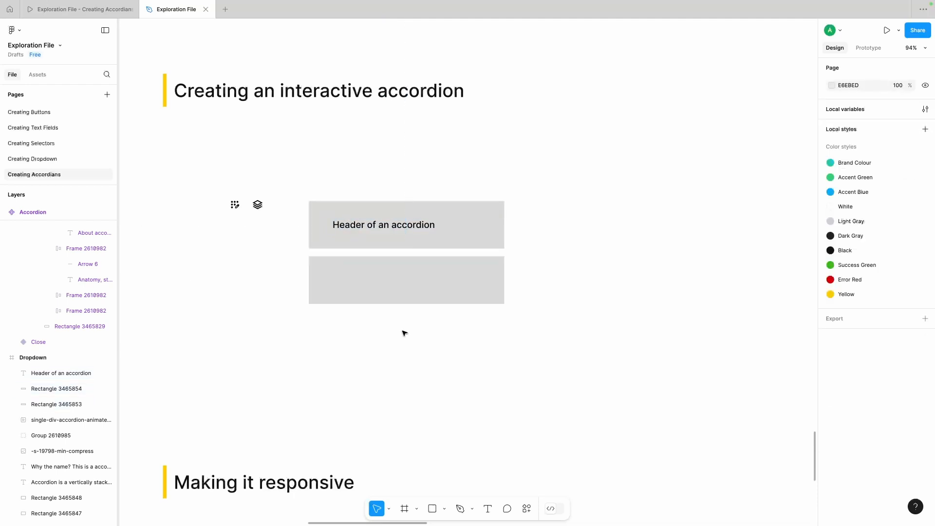
Step: Stretch the lower rectangle downward into a tall content panel and nudge it closer to the header
left_click(378, 264)
left_click_drag(372, 305, 372, 397)
left_click(585, 351)
scroll(603, 347, "down", 1)
scroll(579, 281, "up", 1)
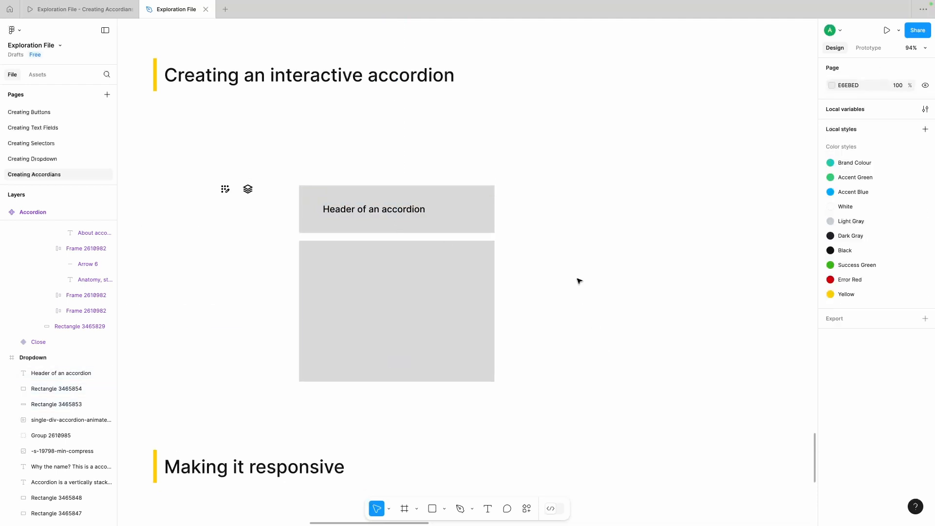
left_click(372, 268)
key("shift+Up")
Step: Copy the header text into the content panel and change the copy to "This you accordion content.."
left_click(349, 209)
left_click_drag(349, 209, 348, 261)
double_click(348, 261)
type("This you accordion content..")
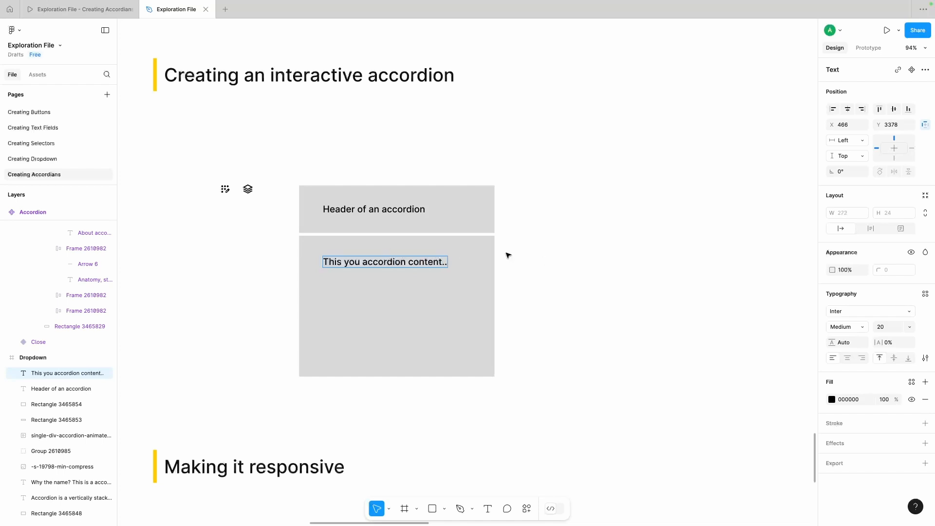
left_click(508, 255)
left_click(363, 210)
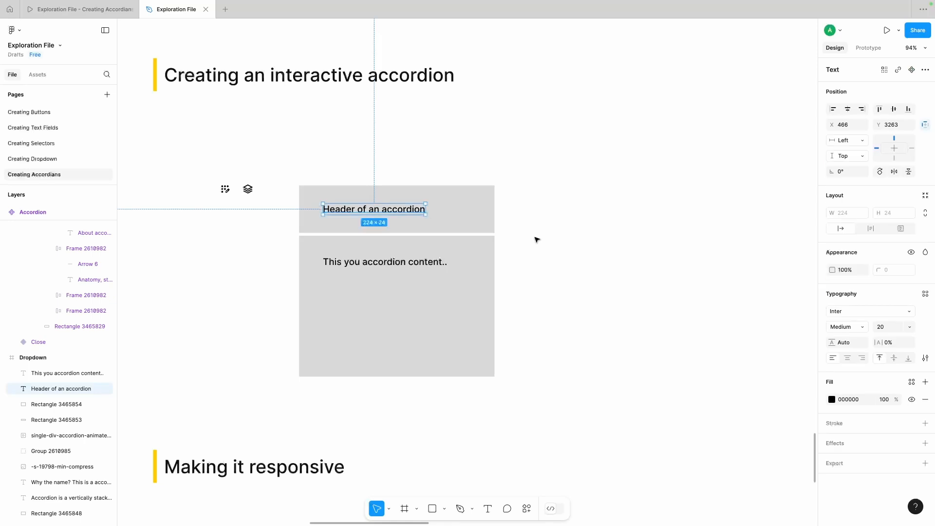
left_click(560, 244)
scroll(560, 244, "left", 1)
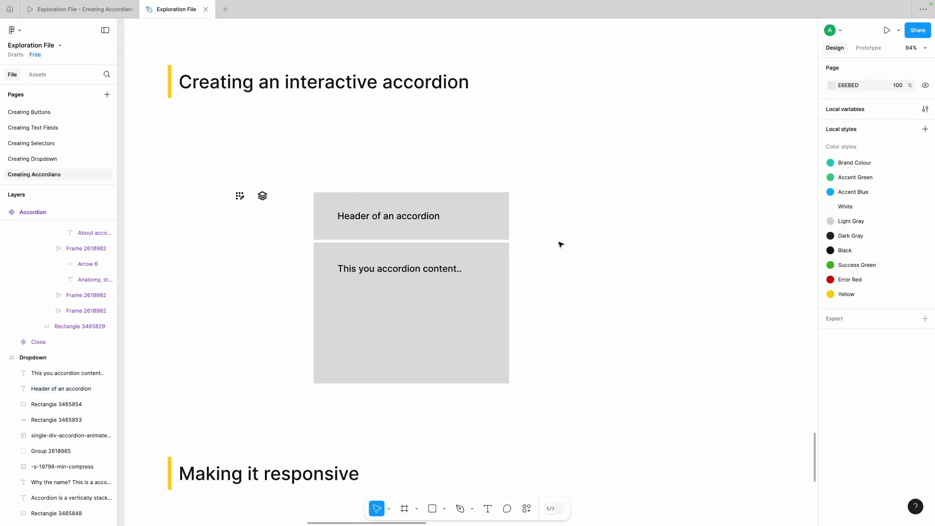
Step: Move the content text up and inward in its panel, and replace it with the copied "It is a long established fact" paragraph
left_click_drag(385, 269, 368, 260)
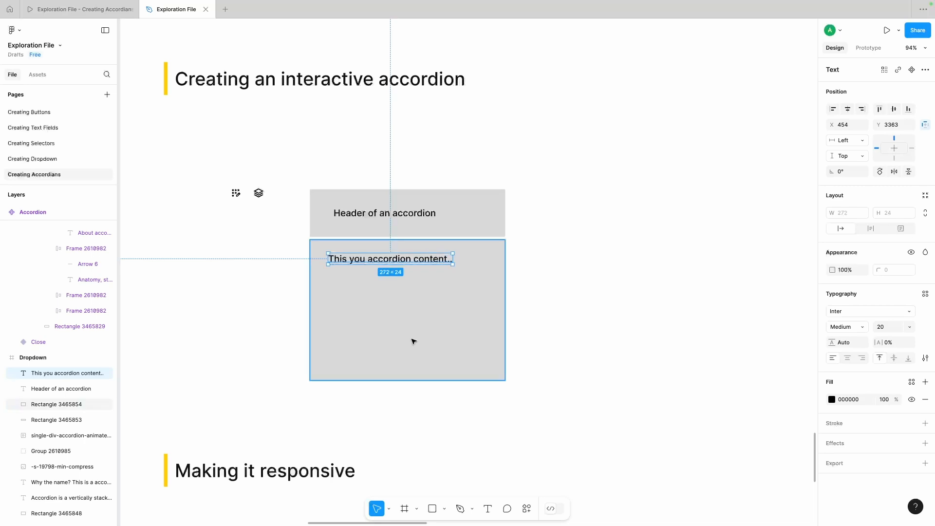
double_click(403, 259)
key("ctrl+v")
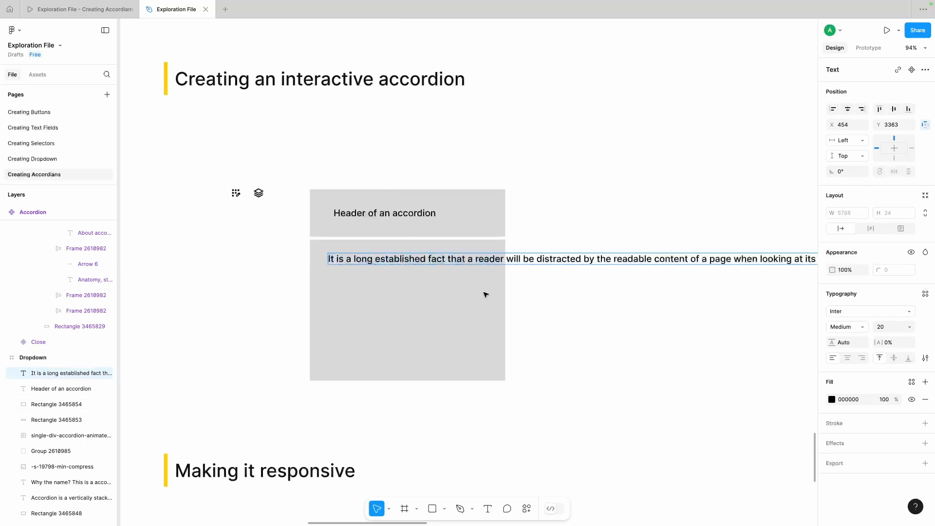
Step: Make the paragraph wrap with automatic height at a width of 300
left_click(868, 230)
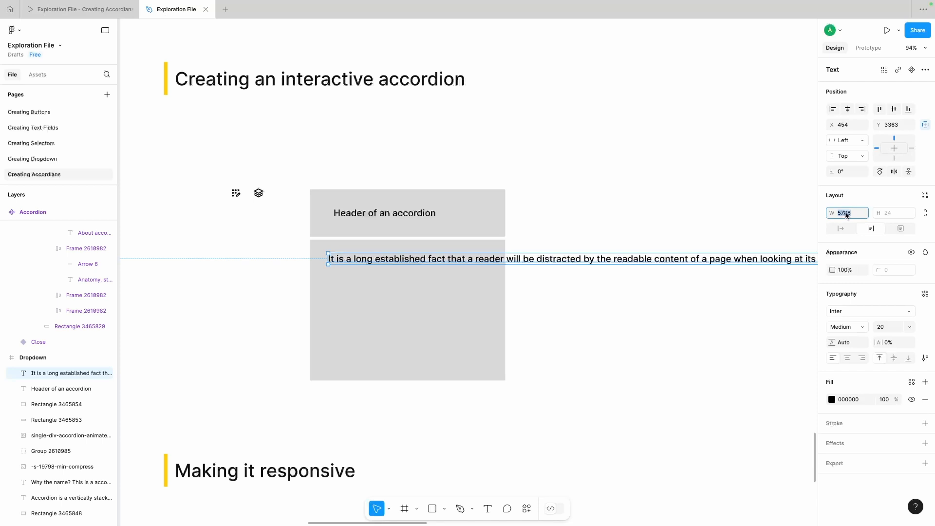
type("300")
key("Return")
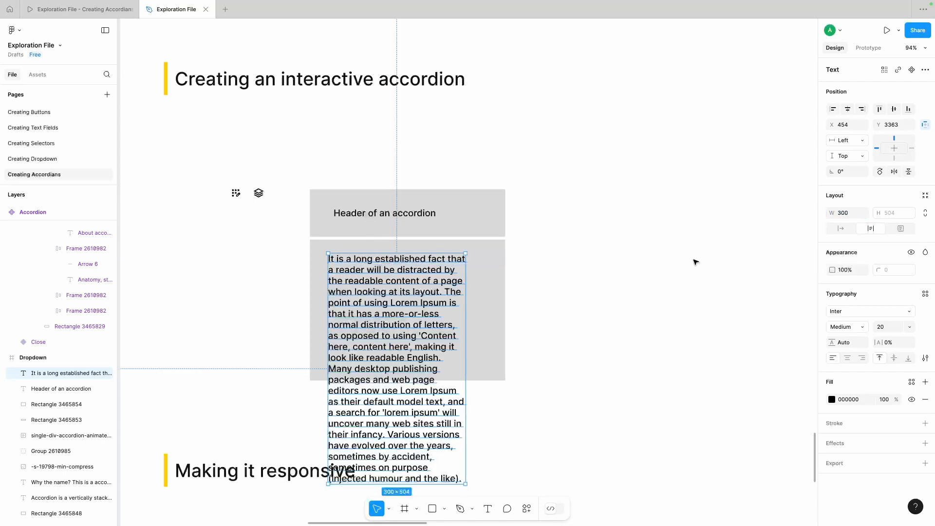
left_click(565, 255)
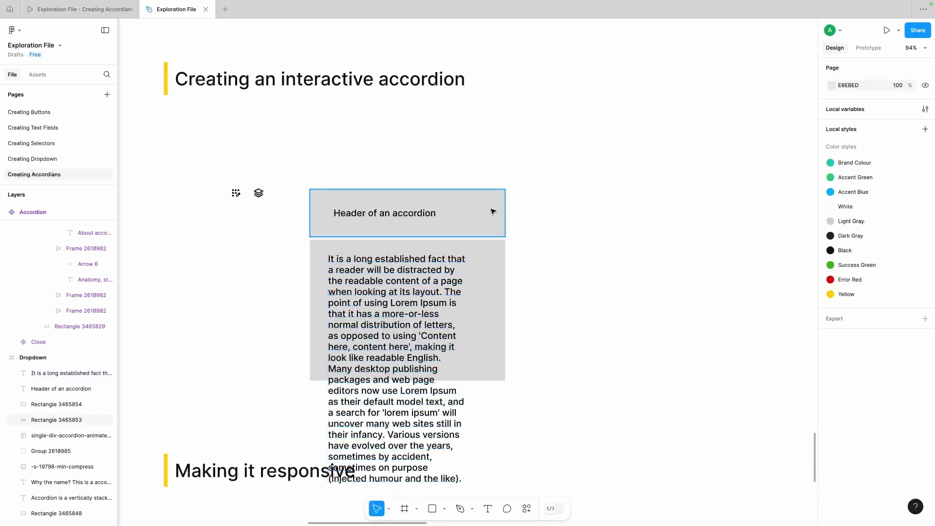
left_click(492, 211)
left_click(500, 276, "shift")
left_click(564, 236)
Step: Format the paragraph as Inter Regular, size 16, with a line height of 20
left_click(375, 309)
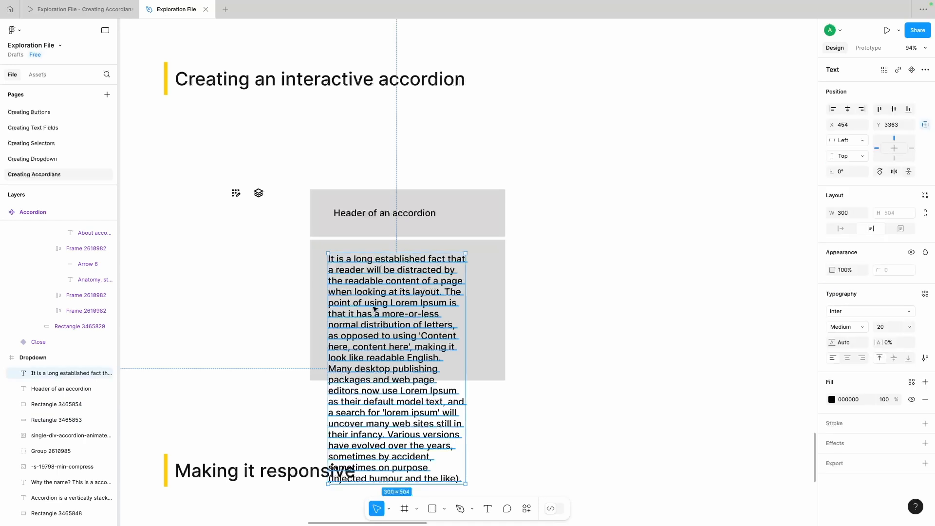
left_click_drag(370, 292, 371, 294)
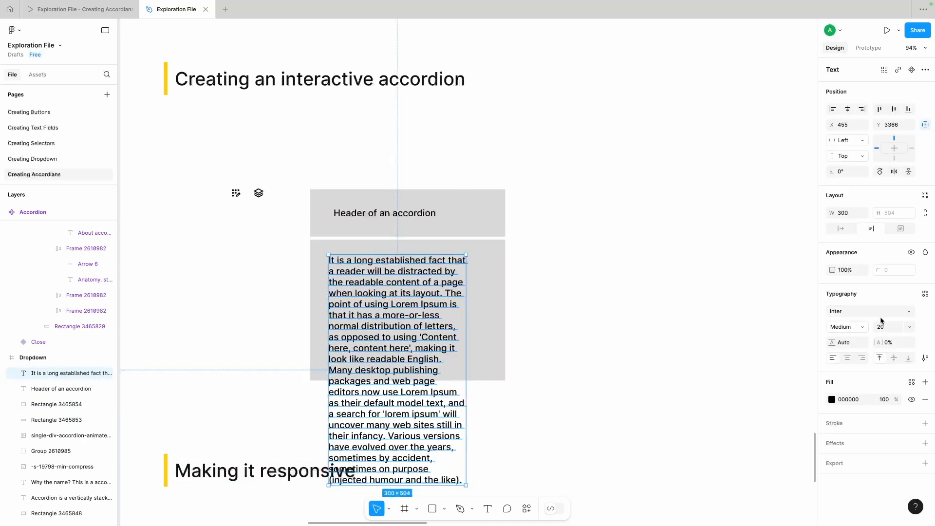
left_click(863, 325)
left_click(860, 316)
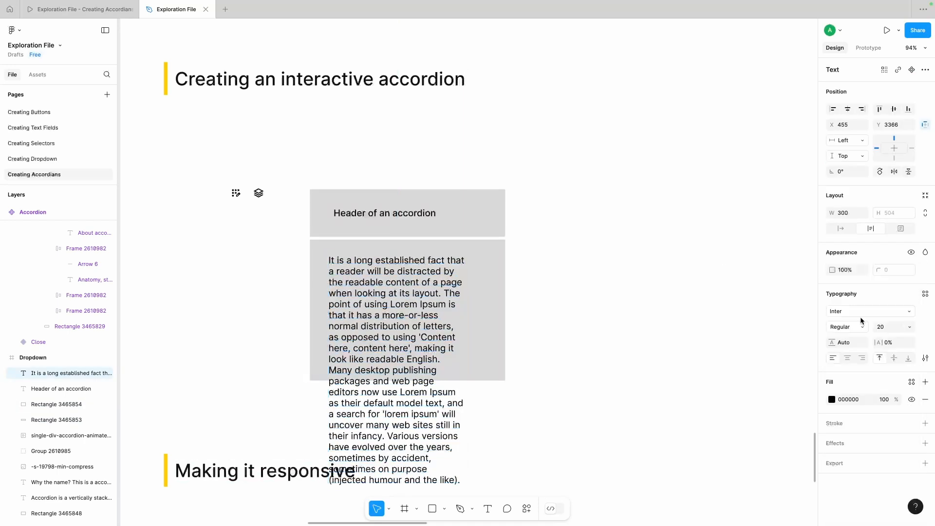
left_click(909, 323)
left_click(904, 310)
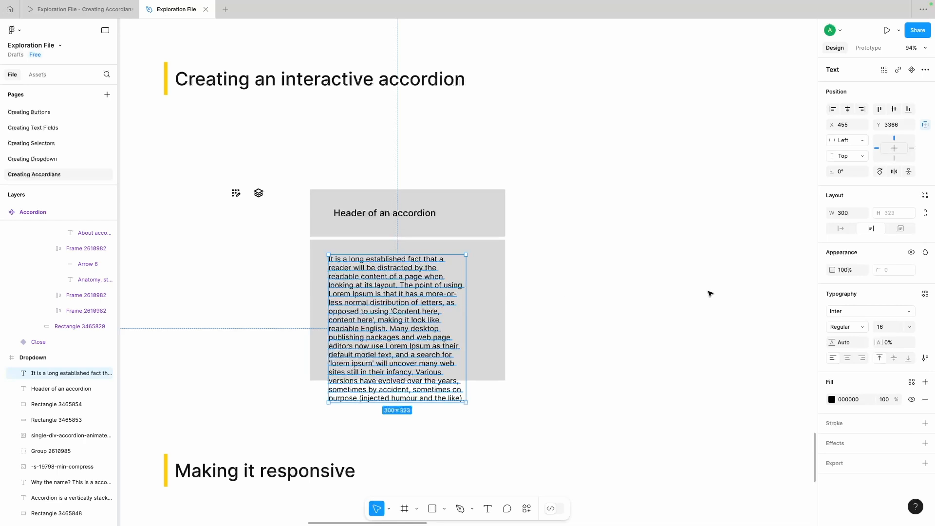
type("20")
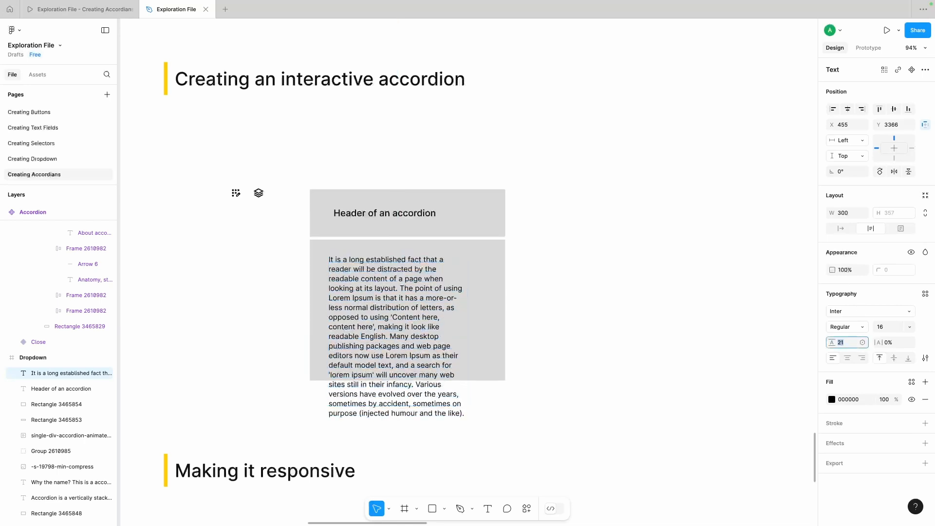
key("Return")
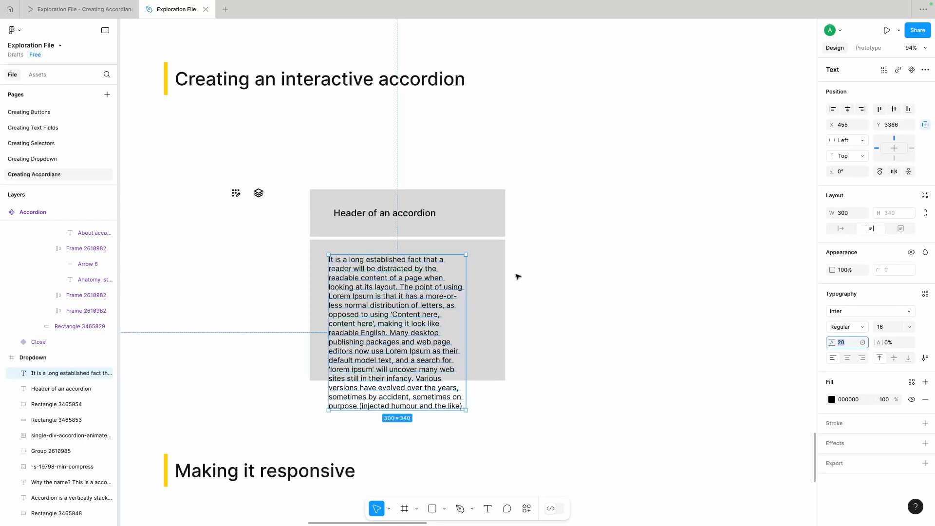
Step: Widen and slightly lower the paragraph, and extend the content panel's height to about 377 to enclose it
left_click_drag(466, 291, 492, 288)
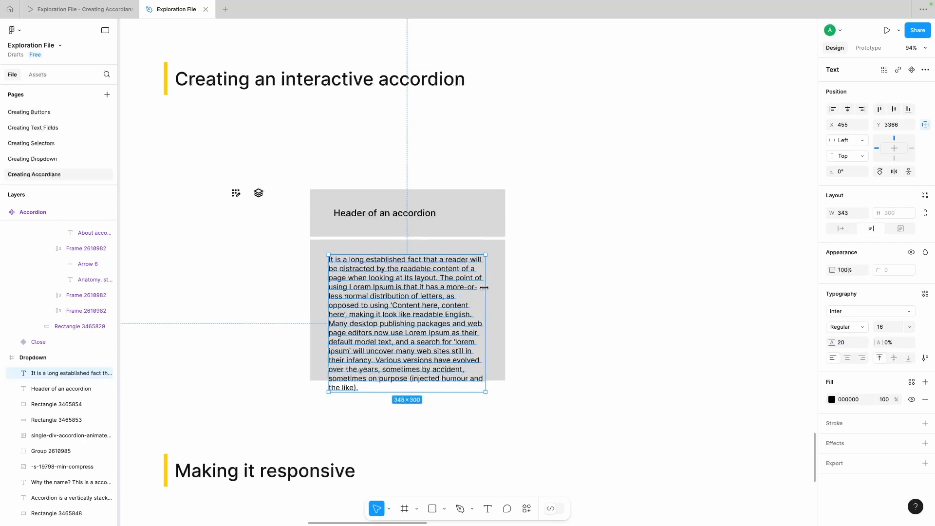
left_click(397, 383)
left_click_drag(396, 382, 396, 411)
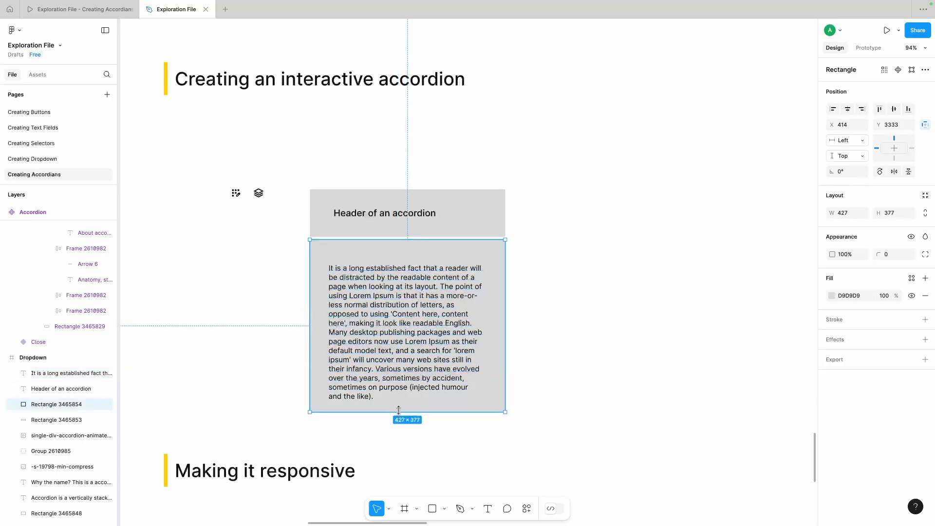
left_click(208, 188)
Step: Draw a downward chevron about 29 × 14.5 at the header's right end with the Pen tool, with a stroke weight of 2
scroll(228, 252, "down", 1)
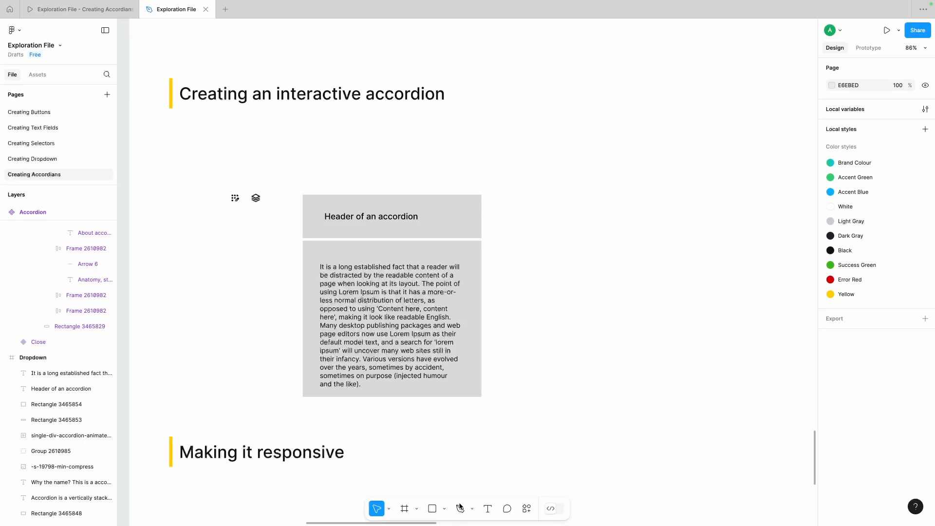
scroll(461, 224, "up", 3)
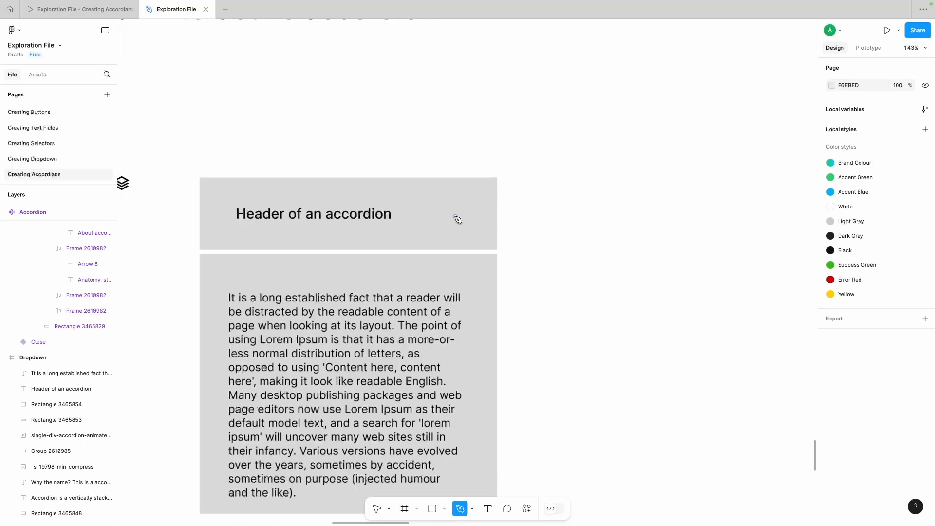
left_click(455, 216)
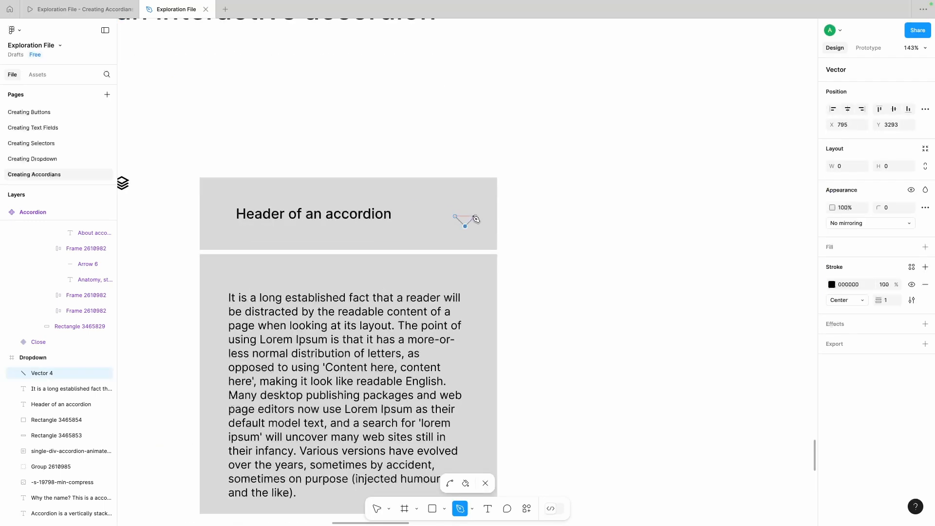
left_click(476, 216)
key("Escape")
left_click(539, 224)
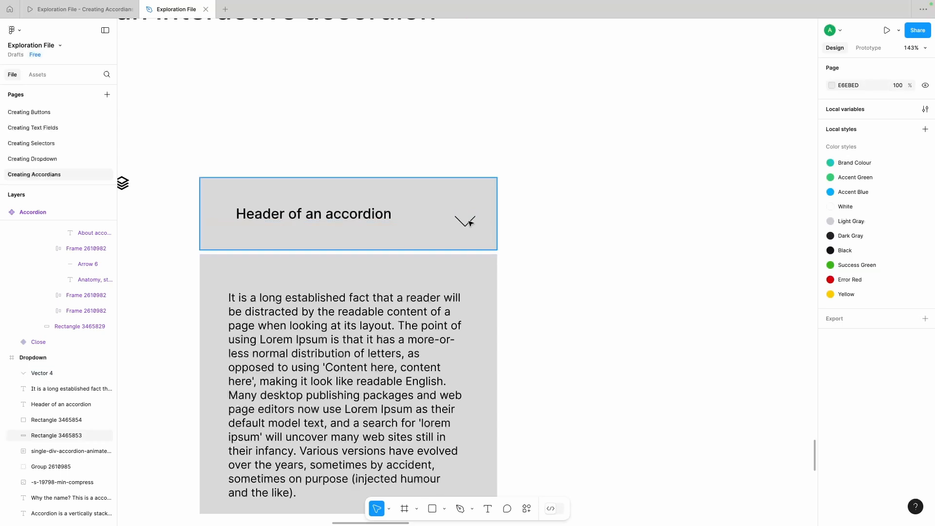
left_click(470, 222)
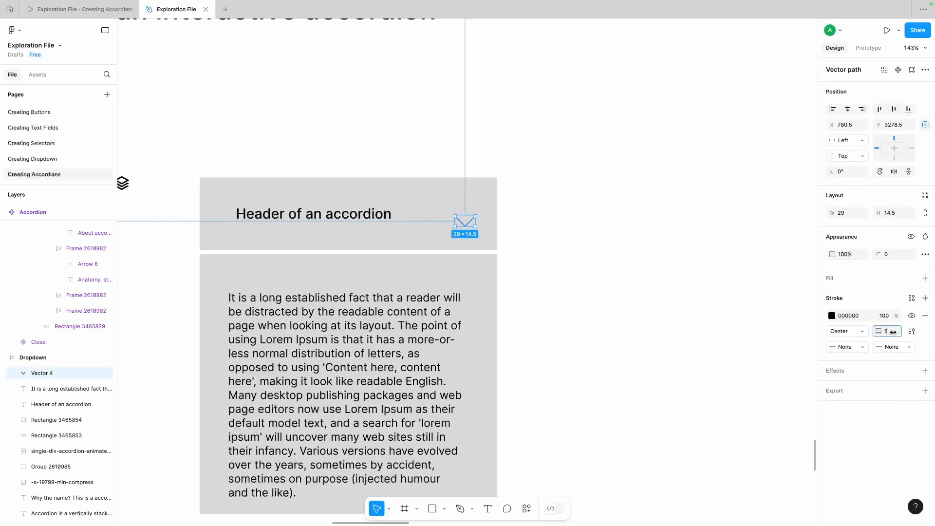
left_click(516, 278)
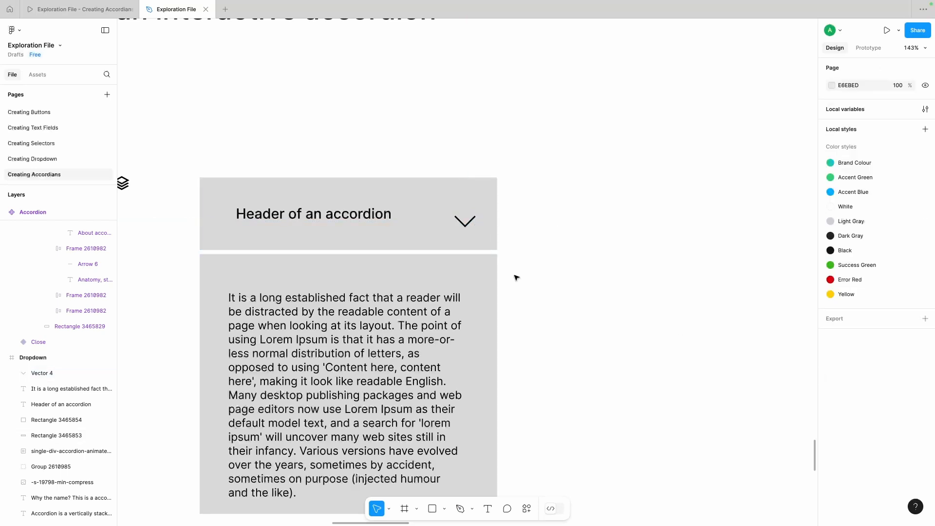
Step: Align the header rectangle, its text and the chevron on their vertical centres
left_click(346, 212)
left_click_drag(540, 195, 303, 240)
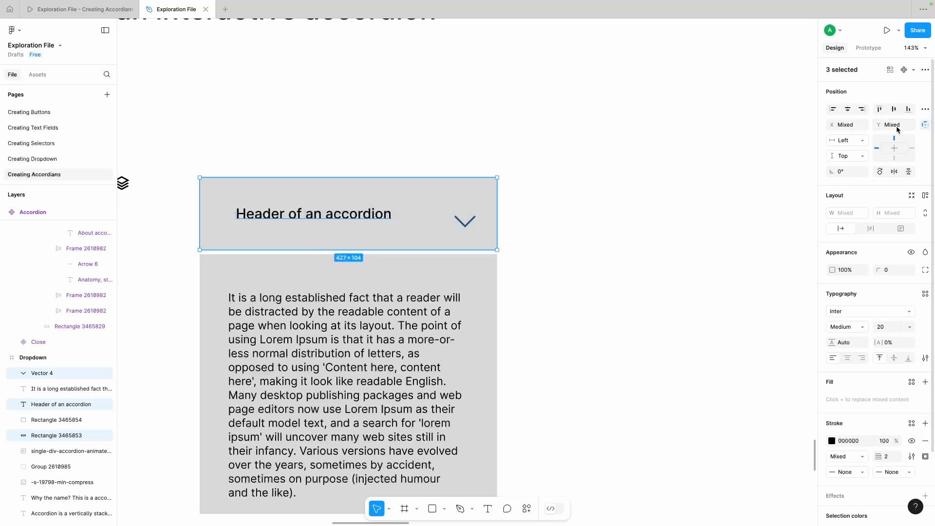
left_click(892, 113)
left_click(605, 241)
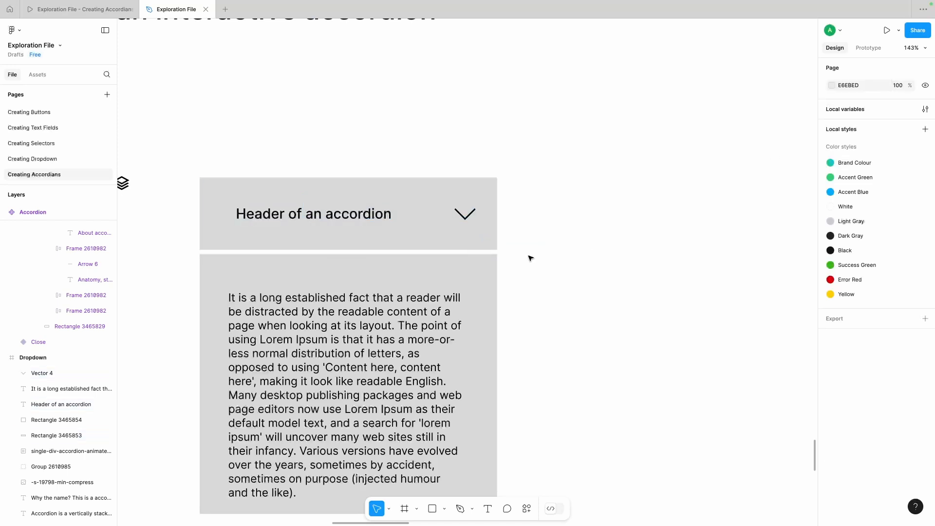
left_click(471, 218)
left_click(560, 296)
scroll(560, 295, "down", 1)
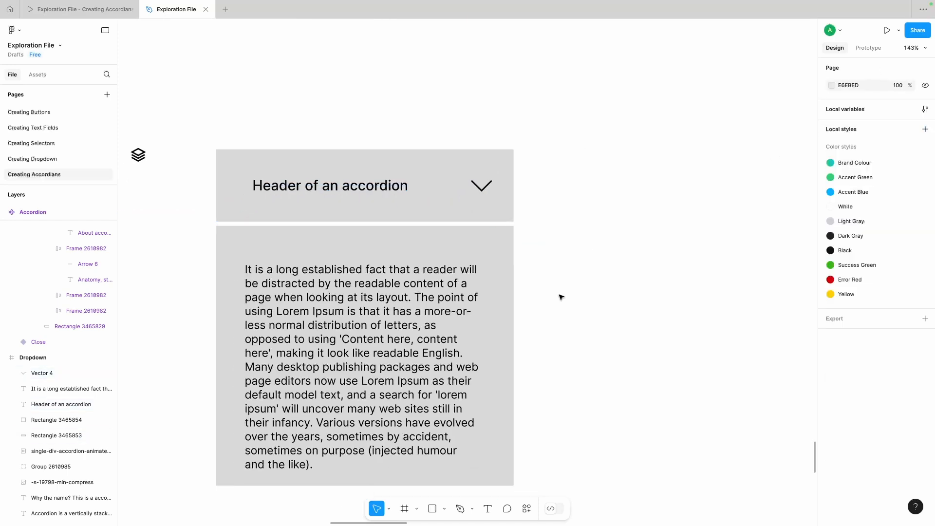
left_click(415, 296)
left_click(573, 279)
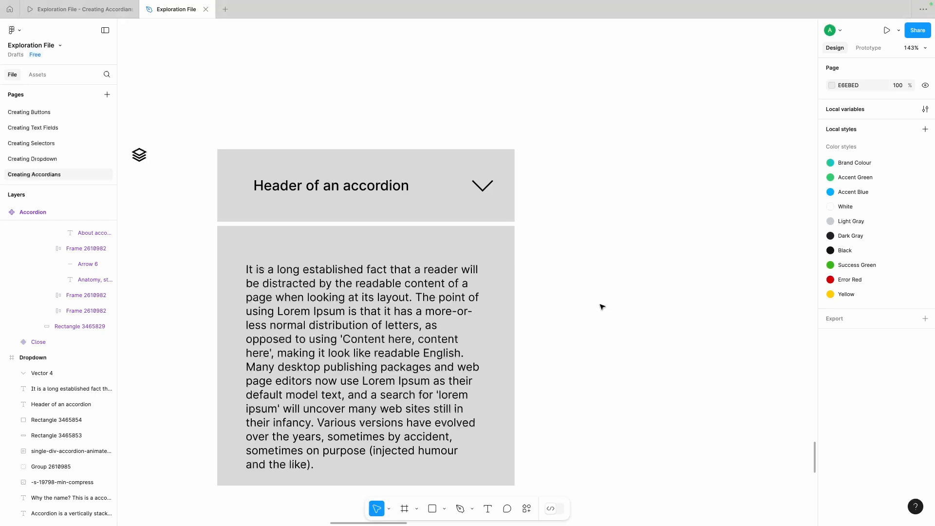
Step: Set the header rectangle's width to 360
scroll(657, 255, "left", 2)
left_click(477, 205)
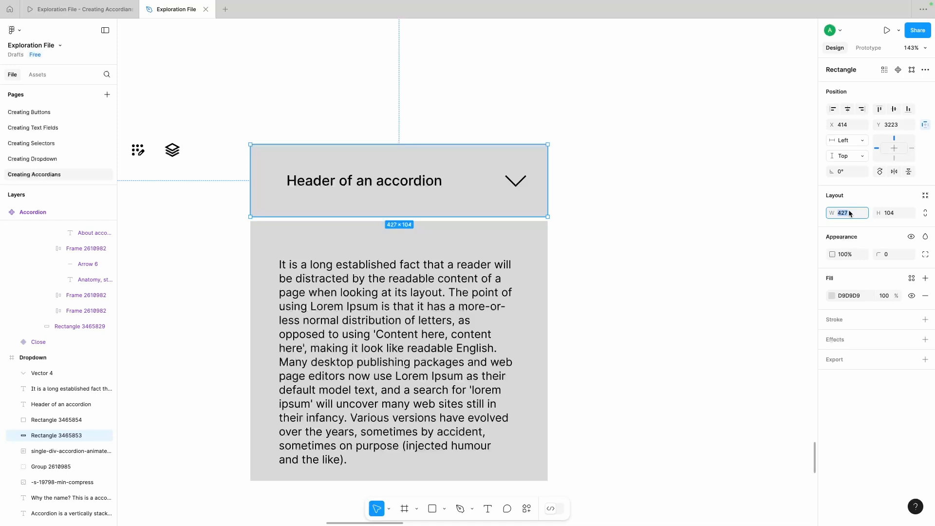
scroll(468, 194, "left", 2)
scroll(468, 194, "up", 1)
left_click(359, 192)
left_click(506, 281)
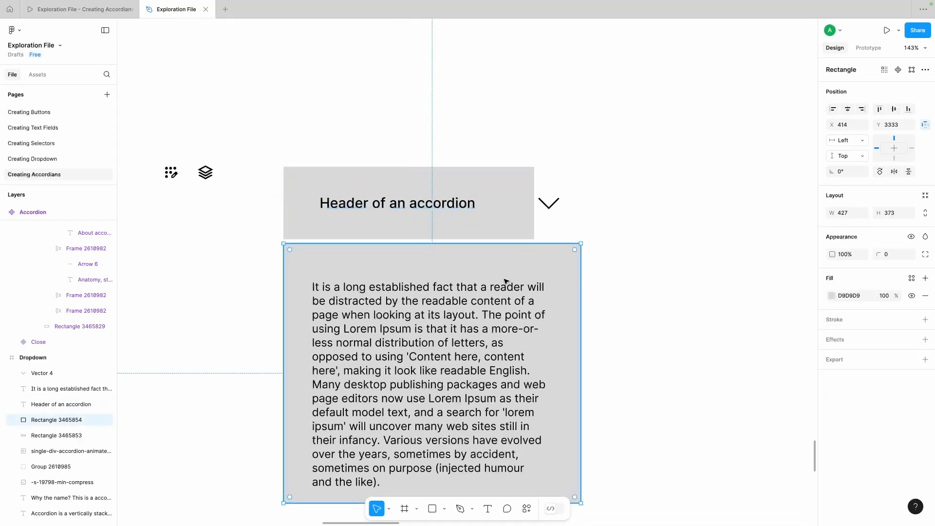
Step: Shift the header text right to X 487 and place the dots-and-pencil icon before it inside the header
left_click(429, 204)
scroll(479, 151, "left", 2)
scroll(479, 151, "up", 1)
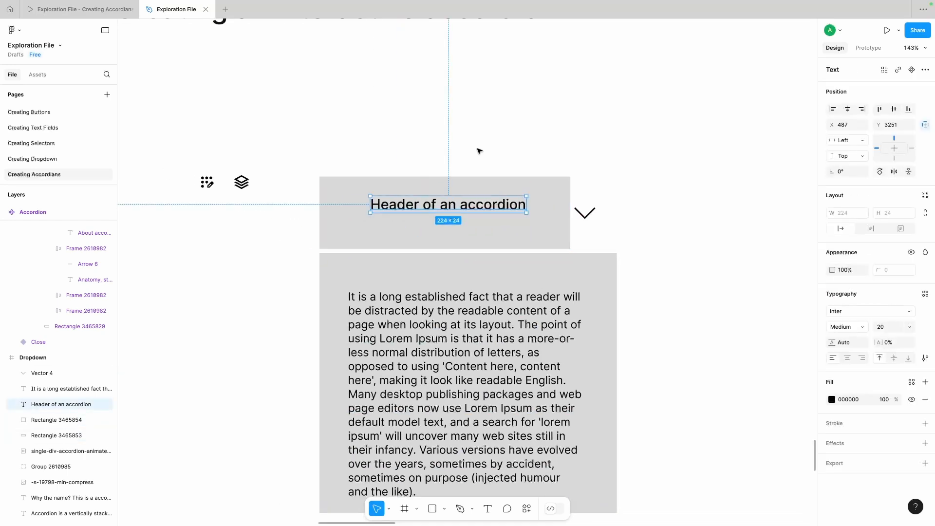
left_click(479, 152)
scroll(479, 151, "right", 2)
scroll(479, 151, "down", 1)
left_click_drag(184, 168, 324, 188)
Step: Reduce the header rectangle's height to 82 and move the chevron inside its right end
left_click(351, 217)
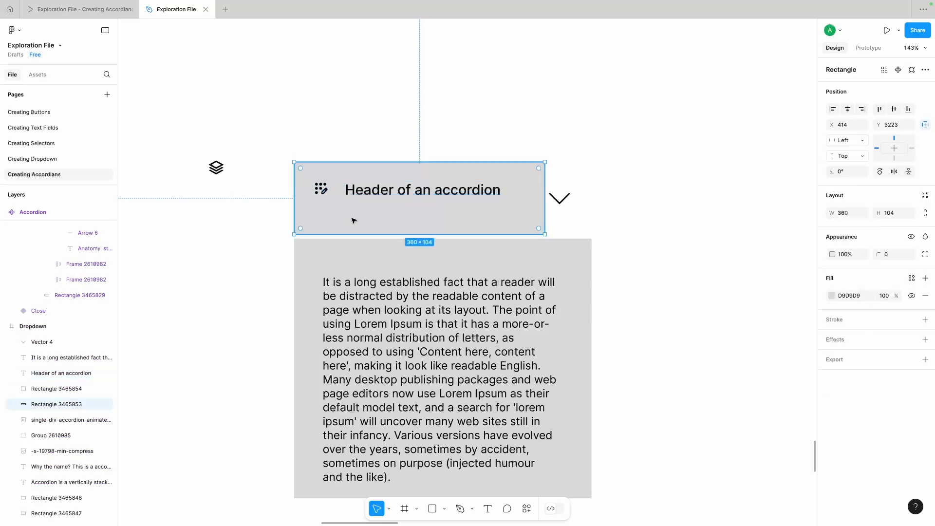
left_click_drag(347, 234, 344, 219)
left_click(585, 200)
left_click_drag(560, 199, 526, 193)
left_click(319, 190)
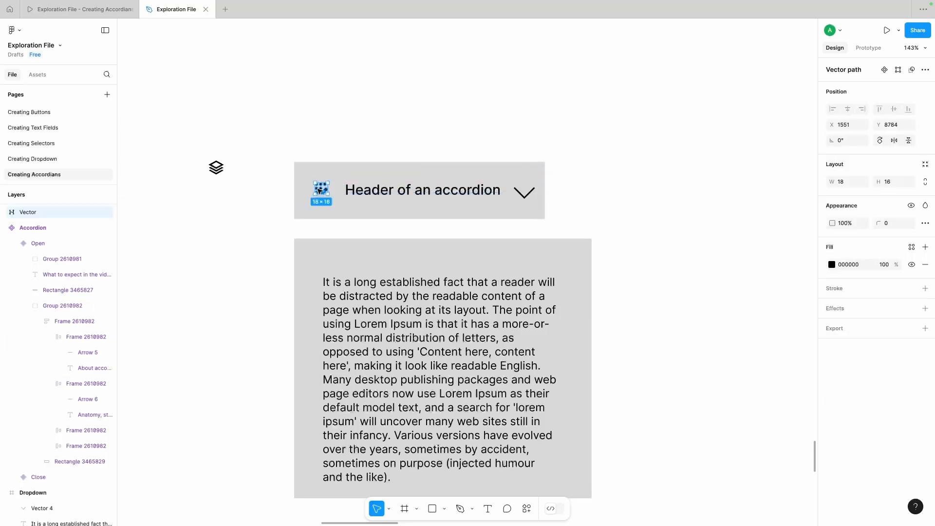
left_click_drag(319, 191, 320, 190)
left_click(390, 191)
Step: Give the header rectangle an FEFEFE fill and a 1-pixel black inside stroke, and widen it to 427
left_click(537, 172)
left_click(833, 296)
left_click_drag(704, 295, 688, 285)
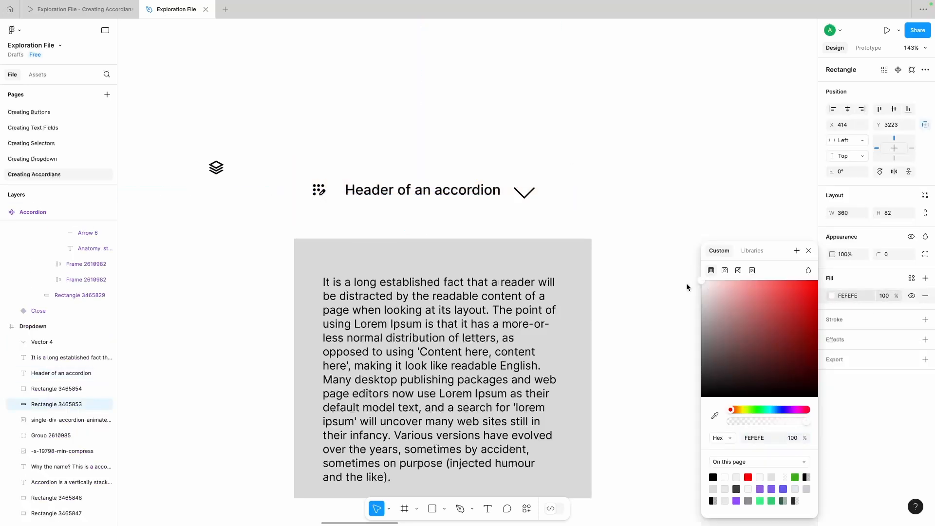
left_click(926, 320)
left_click_drag(545, 190, 599, 190)
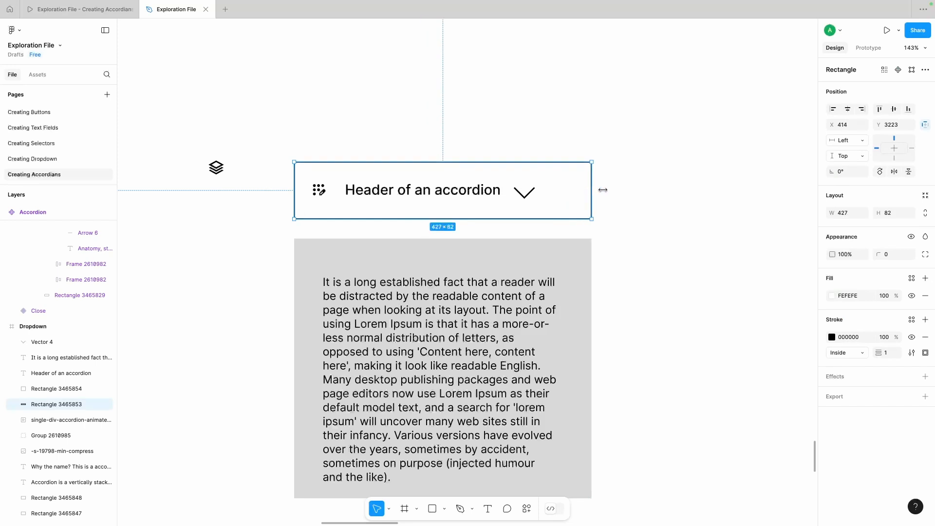
Step: Nudge the dots-and-pencil icon slightly right and set the header text's weight to Semi Bold
left_click(320, 190)
left_click(442, 193)
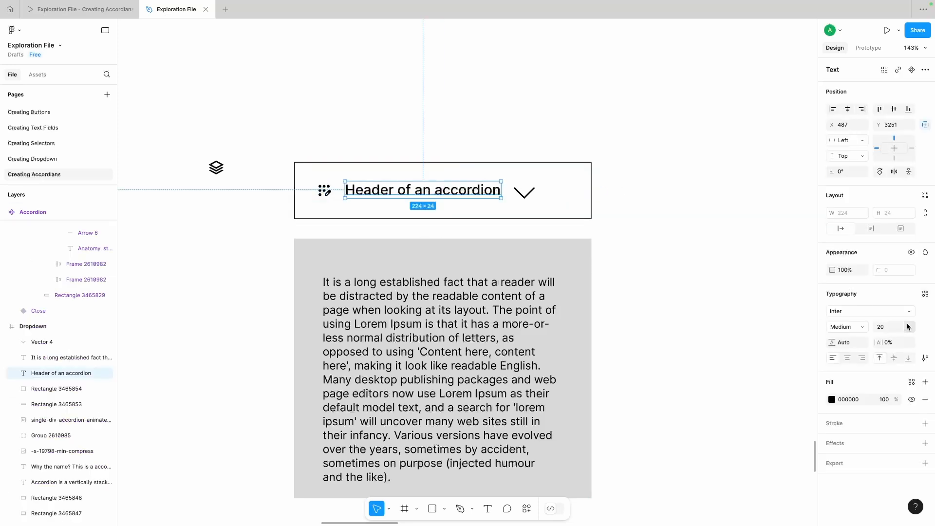
left_click(860, 327)
left_click(860, 338)
double_click(394, 192)
key("Escape")
key("Escape")
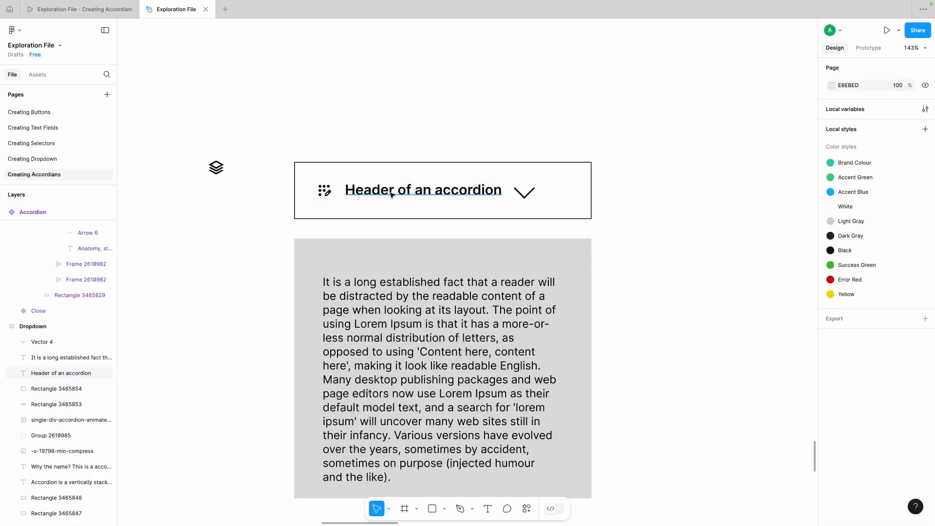
double_click(391, 193)
left_click_drag(396, 194, 563, 196)
left_click(626, 180)
left_click(627, 180)
Step: Move the chevron to the header's right end and adjust the icon's spacing from the header's left edge
scroll(561, 187, "right", 1)
left_click(472, 213)
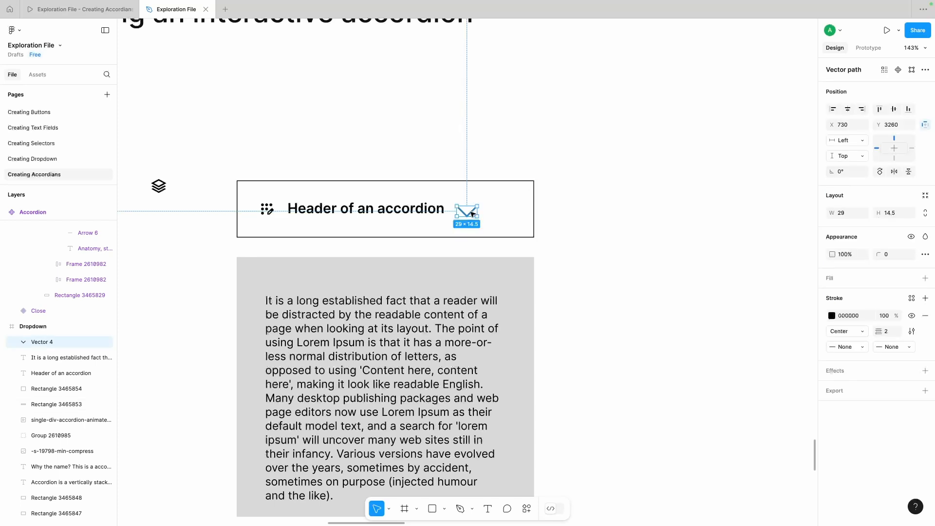
left_click_drag(471, 214, 507, 214)
key("Return")
left_click(547, 228)
left_click(400, 211)
left_click(262, 211)
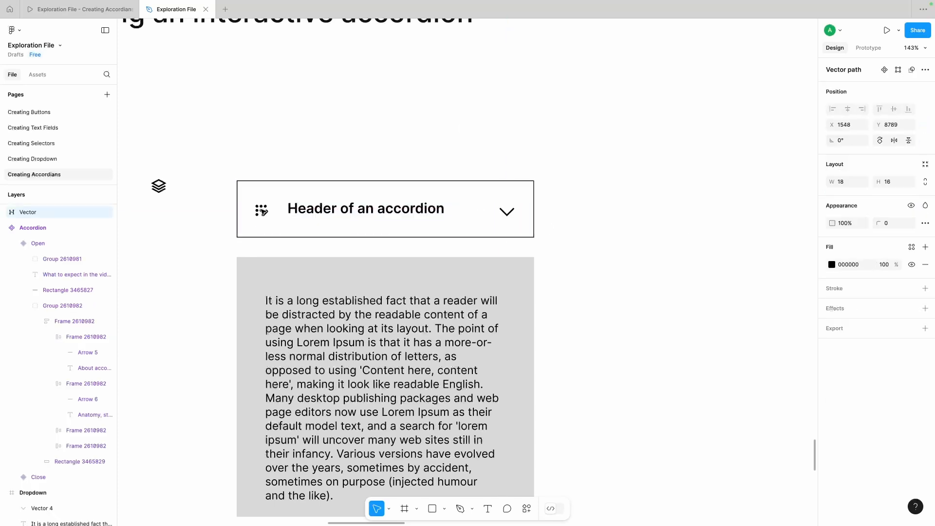
left_click(348, 210)
left_click(506, 213)
Step: Round the header rectangle's corners to 16 and align all four header elements on their vertical centres
left_click(524, 211)
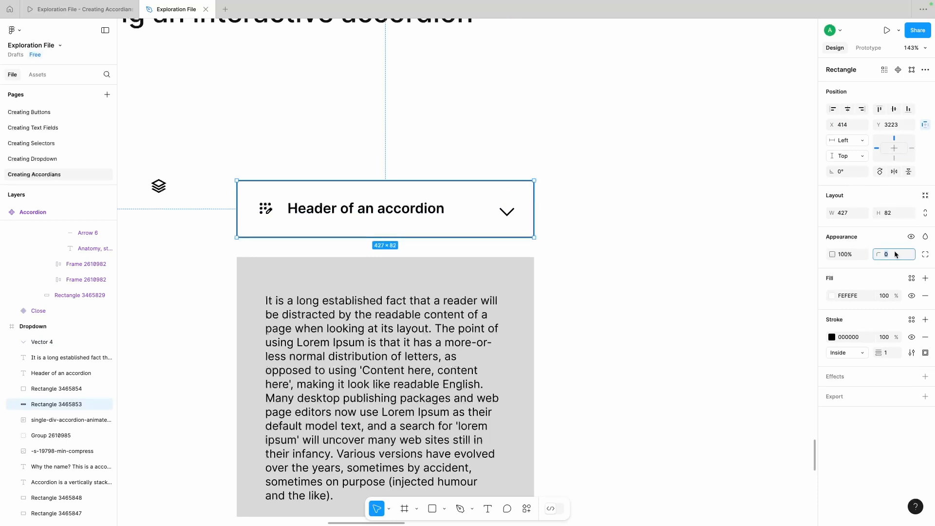
type("16")
left_click_drag(211, 190, 606, 219)
left_click(894, 110)
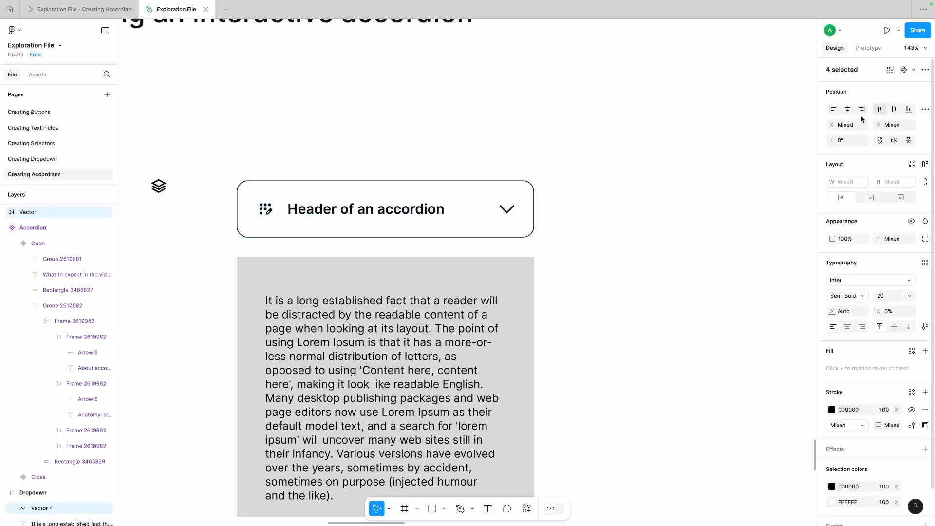
Step: Slightly enlarge the dots-and-pencil icon in the header
left_click(507, 212)
left_click(266, 211)
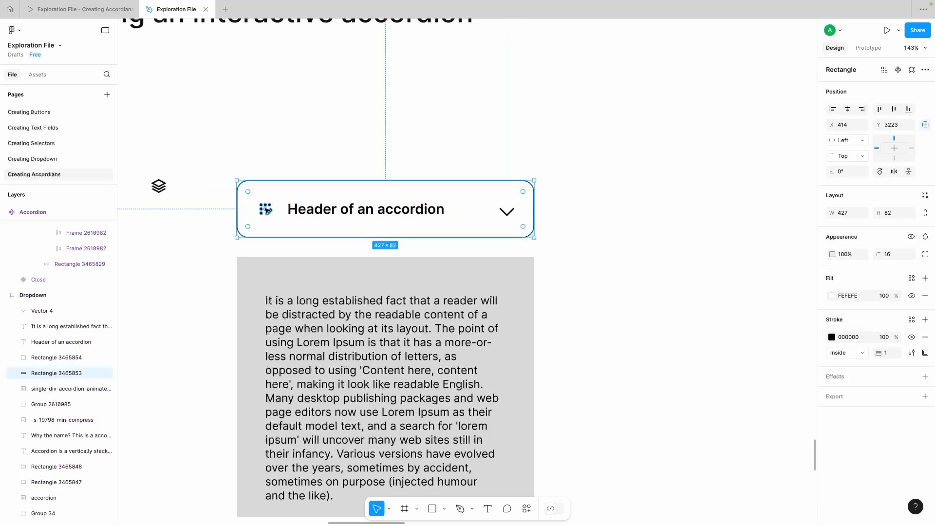
left_click(266, 211)
left_click(307, 196)
left_click(267, 210)
scroll(268, 212, "up", 10)
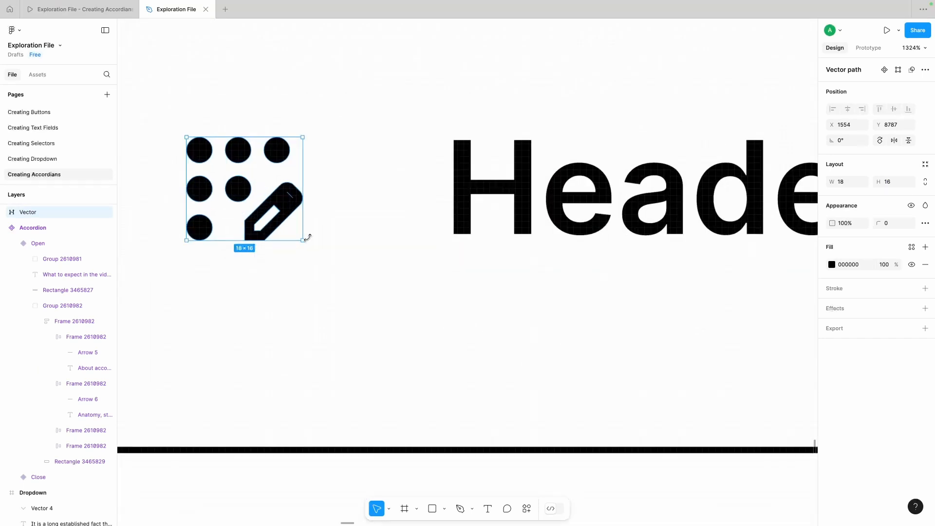
left_click_drag(318, 253, 289, 233)
scroll(315, 250, "down", 5)
scroll(372, 198, "down", 4)
Step: Nudge the header text left to X 482, closer to the icon
left_click(331, 224)
key("alt")
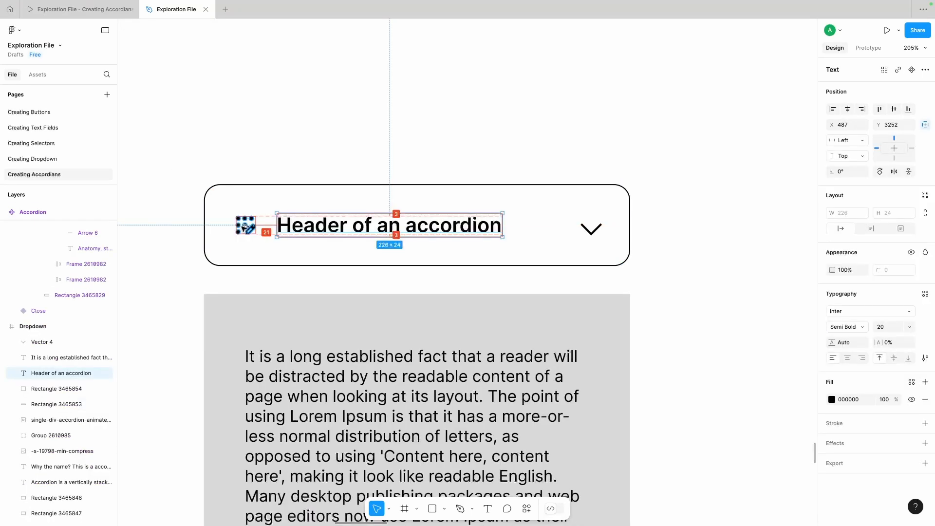
key("Left")
key("Left")
key("Left")
key("Left")
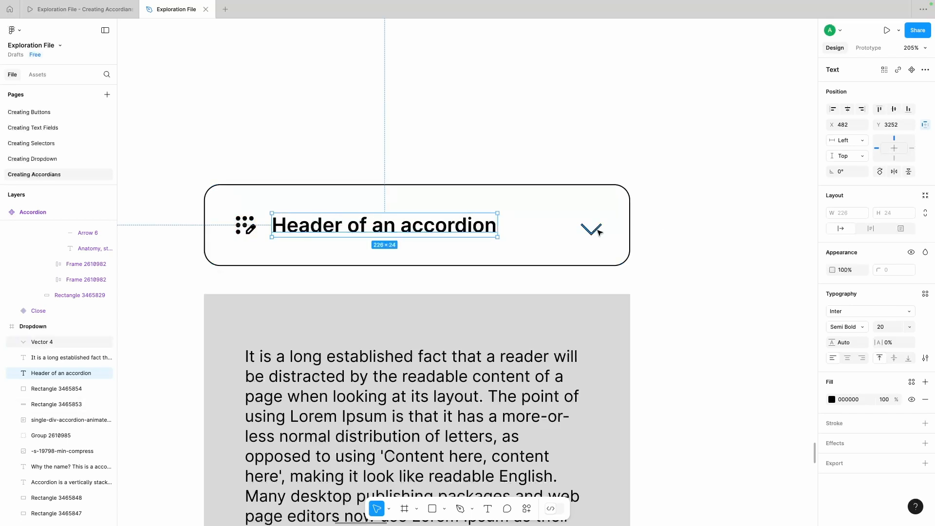
Step: Change the end-point style on both ends of the chevron's stroke and nudge the chevron slightly left
left_click(598, 230)
left_click(859, 347)
left_click(860, 426)
left_click(848, 347)
left_click(854, 427)
left_click(717, 334)
scroll(717, 334, "down", 1)
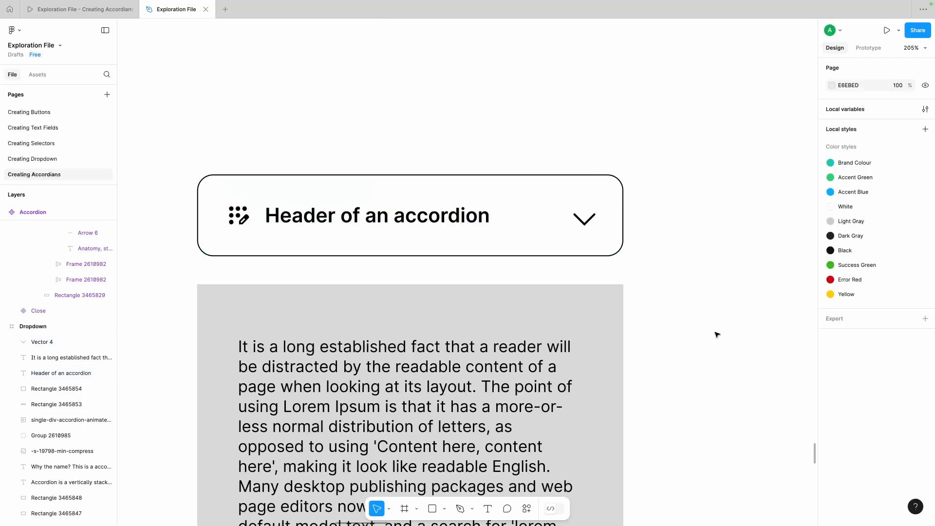
left_click(589, 222)
left_click(702, 240)
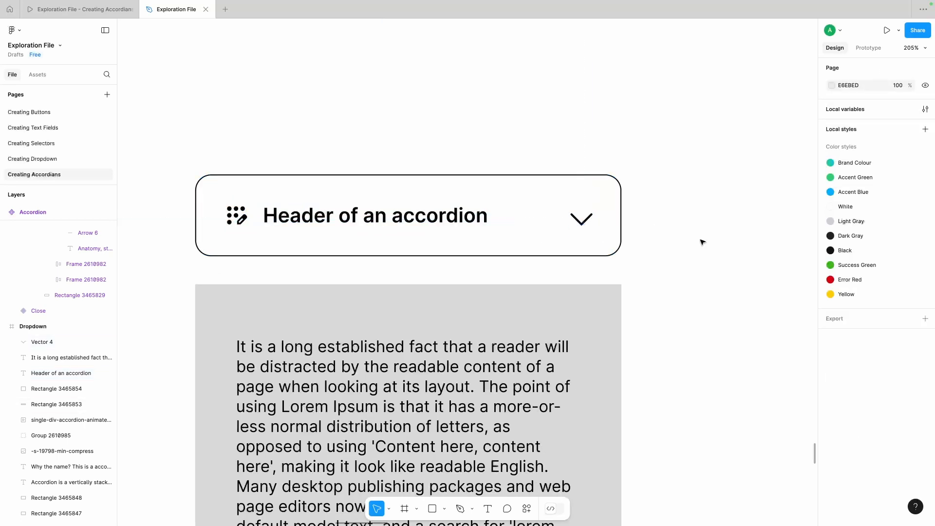
Step: Group the header elements and move the content panel up behind the header so their top edges align
scroll(692, 236, "down", 3)
scroll(702, 249, "down", 2)
left_click_drag(503, 268, 491, 249)
left_click_drag(281, 145, 635, 217)
key("super+g")
left_click_drag(498, 265, 492, 196)
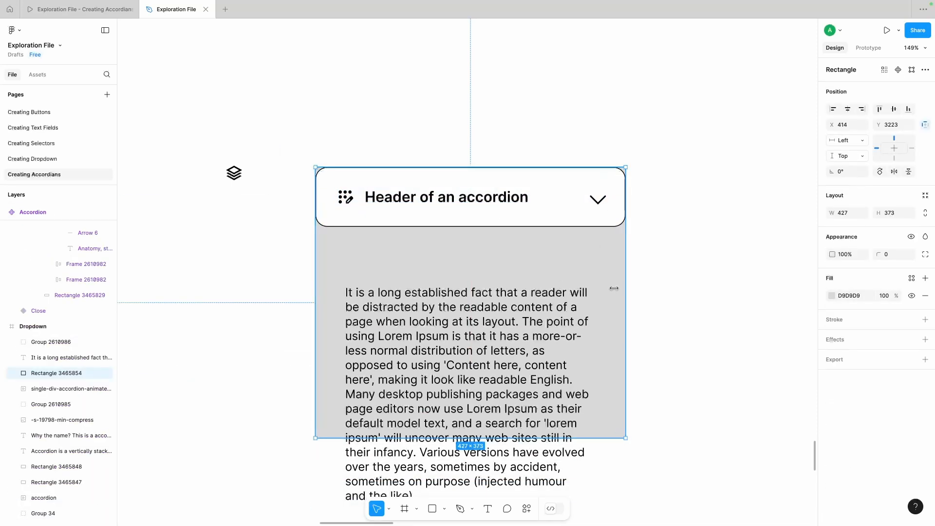
Step: Round the content panel's corners to 16 and change its fill to a lighter grey
type("16")
key("Return")
left_click(832, 295)
left_click(702, 289)
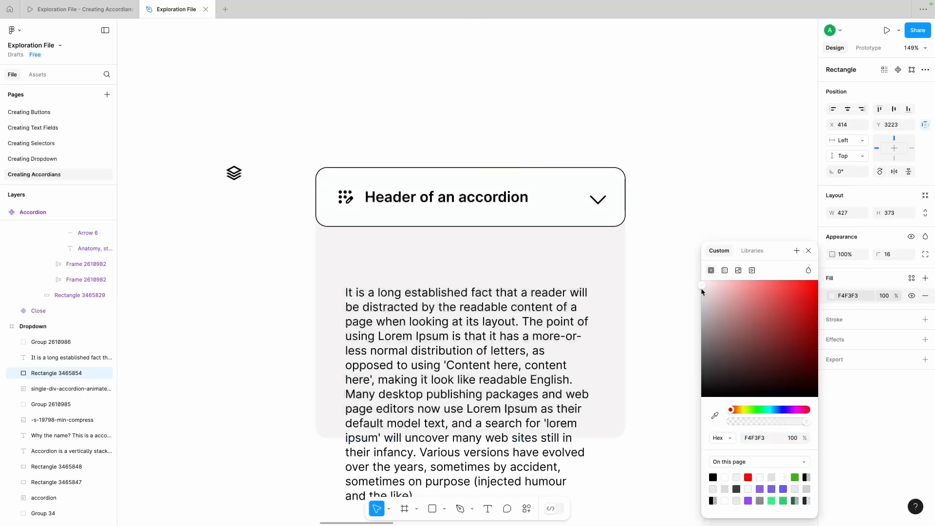
left_click(682, 298)
Step: Move the paragraph up into the content panel and set its font size to 14
left_click_drag(406, 352, 404, 308)
left_click(902, 314)
left_click(909, 327)
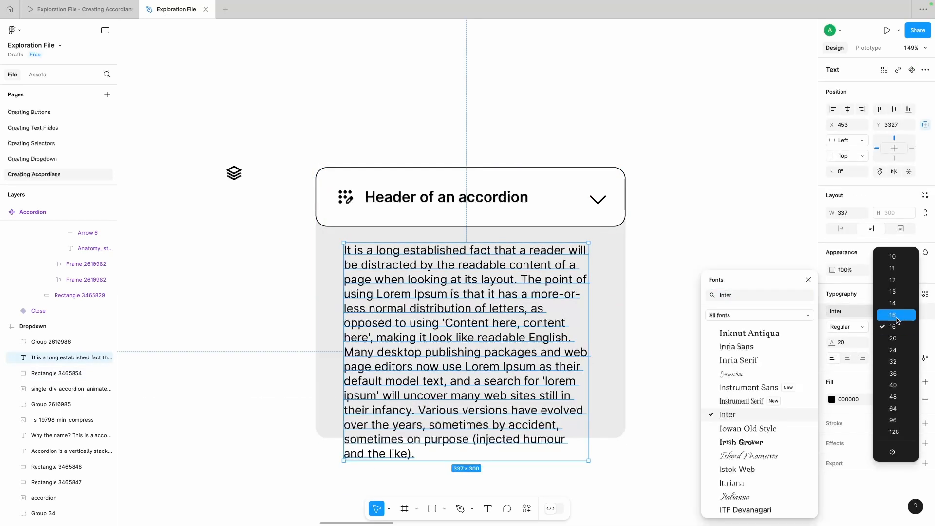
left_click(890, 304)
left_click(668, 259)
Step: Change the header text's font to a serif typeface
left_click(439, 203, "super")
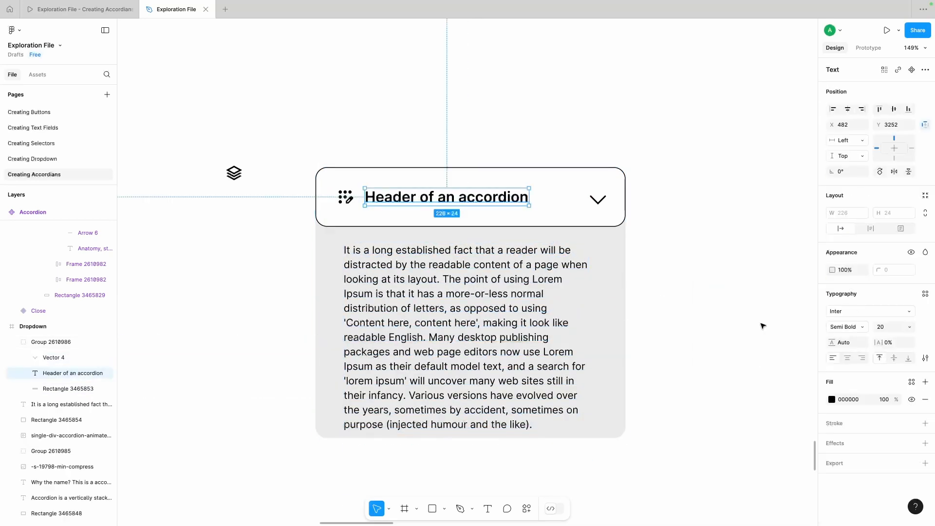
left_click(890, 308)
left_click(756, 361)
Step: Change the paragraph's font to Heebo
left_click(551, 352)
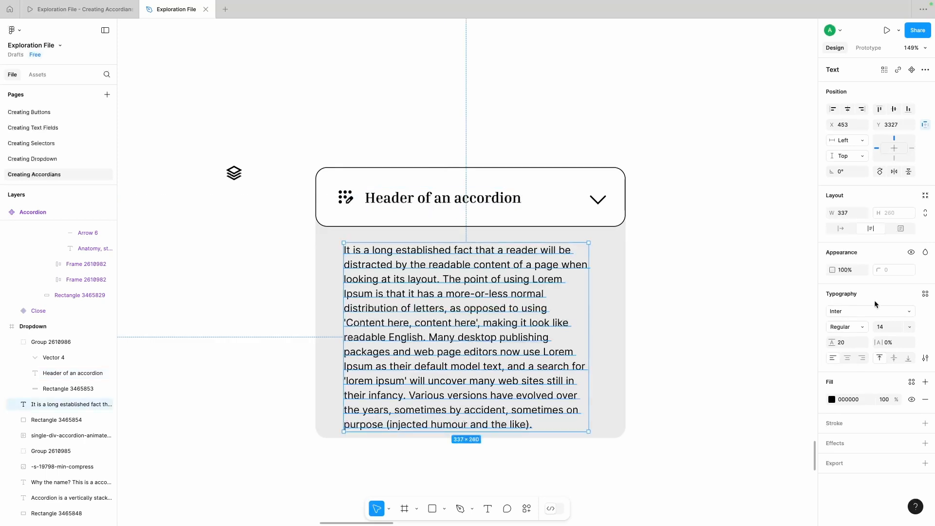
left_click(875, 309)
scroll(741, 429, "down", 5)
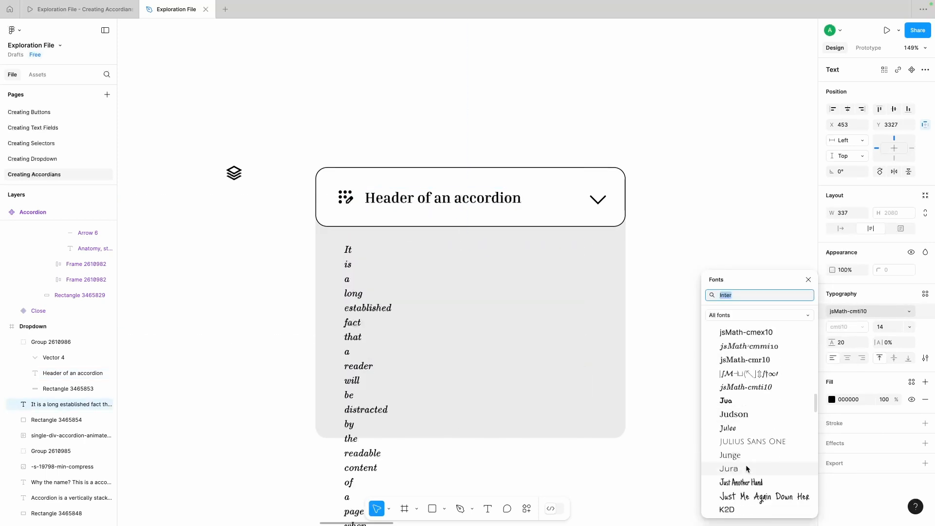
scroll(747, 439, "up", 10)
left_click(734, 433)
left_click(658, 335)
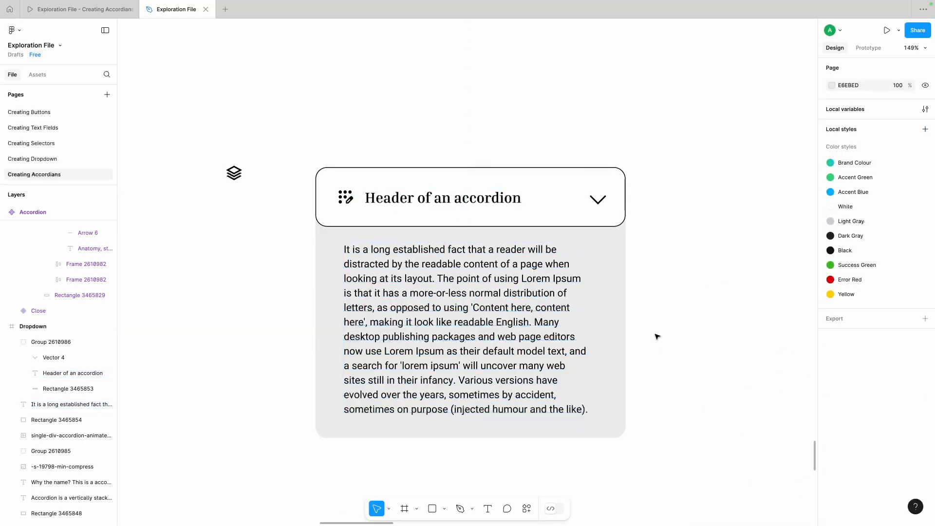
Step: Reposition the paragraph to X 446, Y 3321, lining its left edge up with the header icon
left_click(541, 329)
key("alt")
left_click_drag(404, 289, 374, 278)
key("shift+Right")
key("shift+Right")
key("shift+Right")
key("shift+Right")
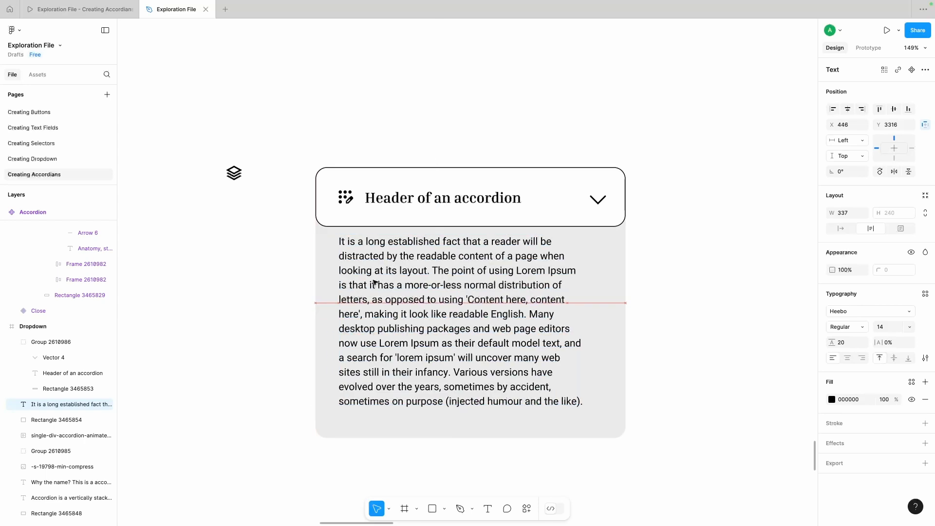
key("alt")
key("Down")
key("Down")
key("Down")
key("Down")
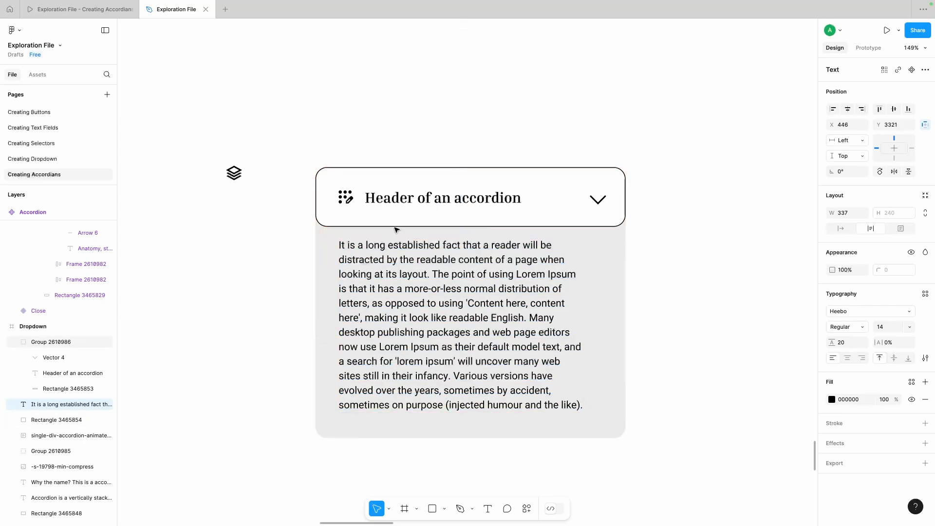
Step: Widen the paragraph's text box to 363
left_click_drag(584, 304, 605, 307)
left_click(851, 213)
key("alt")
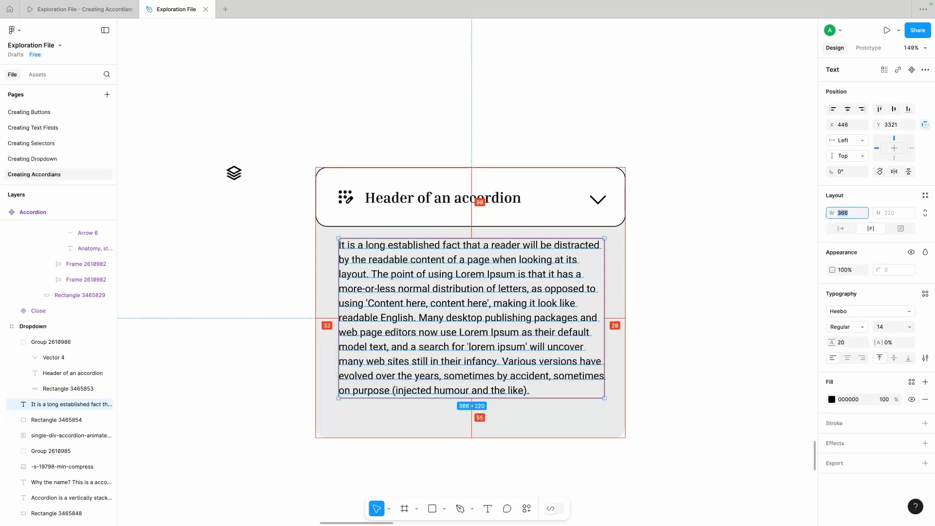
key("Down")
key("Down")
key("Down")
key("Down")
Step: Extend the content panel's bottom edge downward and lower the paragraph to Y 3329
left_click(424, 423)
mouse_move(420, 438)
left_mouse_down()
mouse_move(419, 420)
mouse_move(420, 447)
left_mouse_up()
left_click(428, 323)
key("alt")
key("Down")
key("Down")
key("Down")
key("Down")
key("Down")
key("Down")
key("Down")
key("Down")
scroll(459, 227, "down", 2)
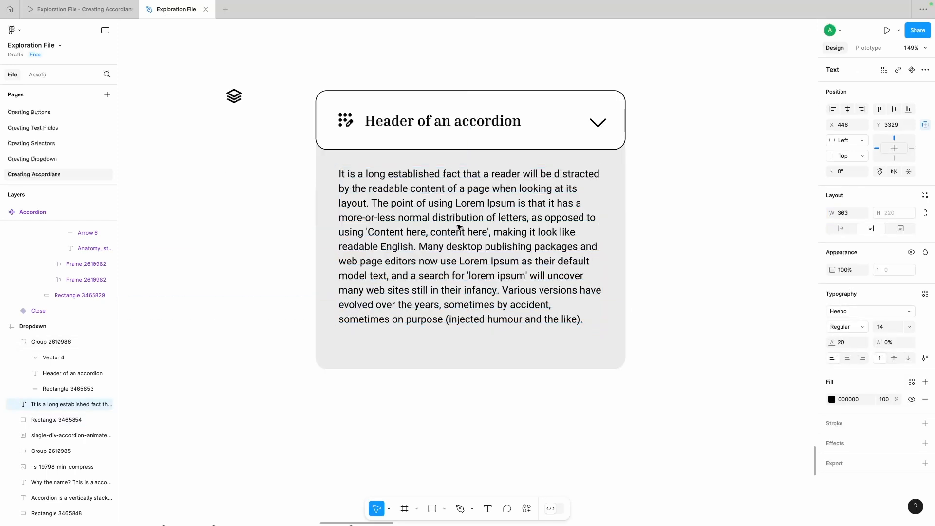
left_click(431, 349)
left_click_drag(426, 371, 426, 393)
left_click(430, 429)
Step: Add a black 144 × 42 button rectangle with a corner radius of 8 below the paragraph
left_click(433, 509)
left_click_drag(341, 334, 443, 363)
left_click(832, 295)
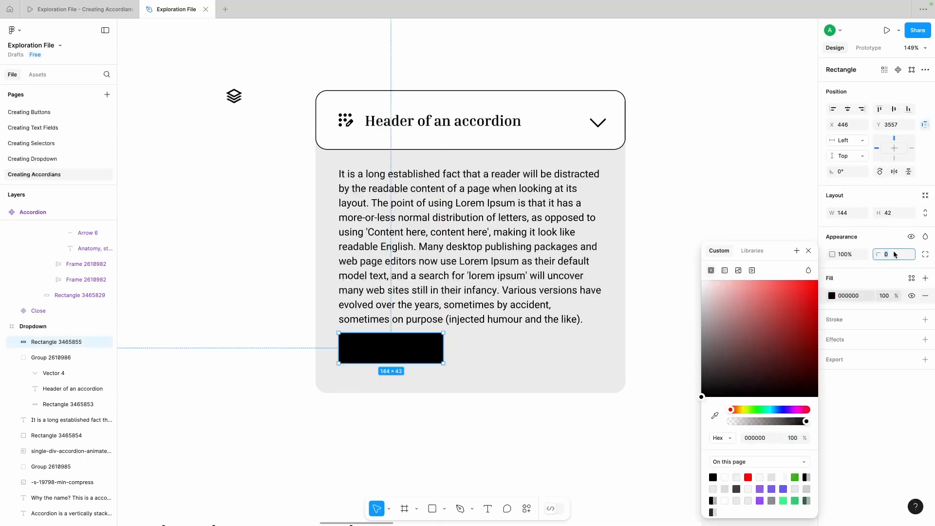
type("8")
key("Return")
left_click_drag(381, 350, 380, 357)
Step: Duplicate the paragraph and place the copy's top edge beside the black button
left_click_drag(434, 288, 560, 382, "alt")
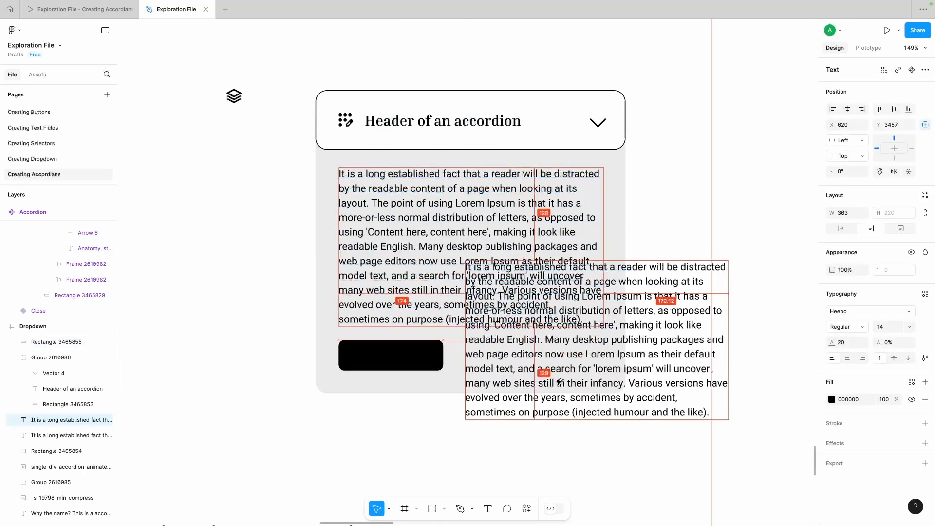
double_click(560, 382)
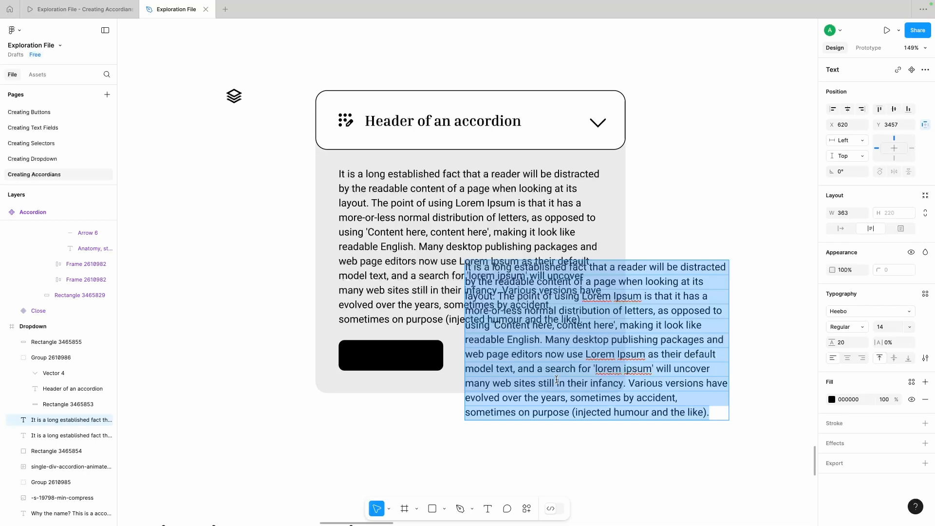
type("YOu")
key("super+z")
key("Escape")
left_click_drag(662, 266, 656, 345)
Step: Replace the copied paragraph's text with "I understand"
double_click(541, 356)
type("Your info")
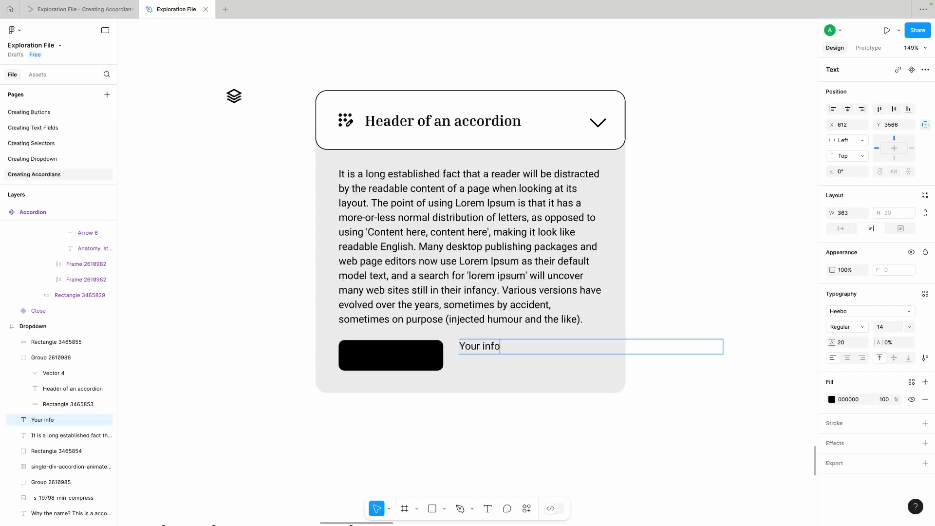
left_click(552, 445)
left_click(494, 347)
double_click(494, 347)
key("Escape")
Step: Set the "I understand" text to auto width and centre it on the black button
left_click(843, 228)
left_click_drag(483, 349, 389, 357)
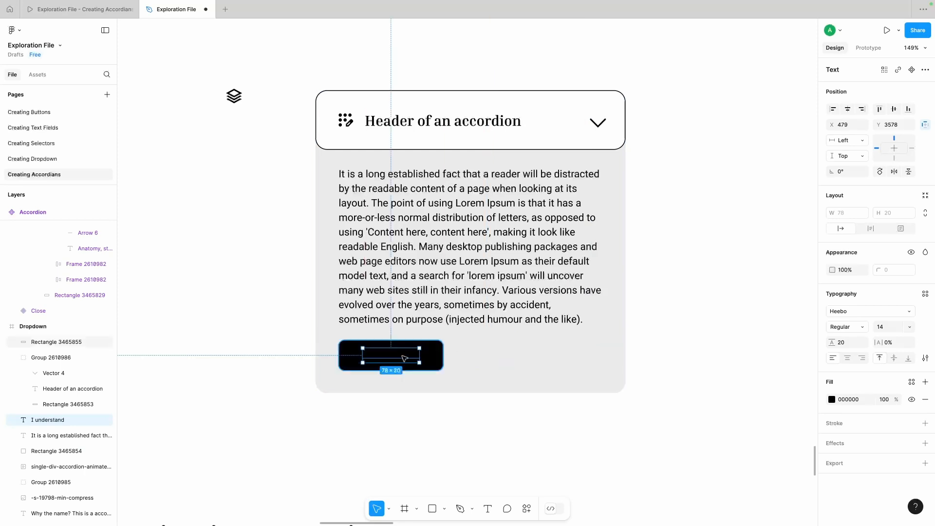
Step: Fill the "I understand" text with white FFFFFF, bring it to the front, and centre it horizontally and vertically with the black rectangle
left_click(832, 400)
left_click_drag(746, 337, 693, 288)
key("]")
left_click(435, 361, "shift")
left_click(848, 109)
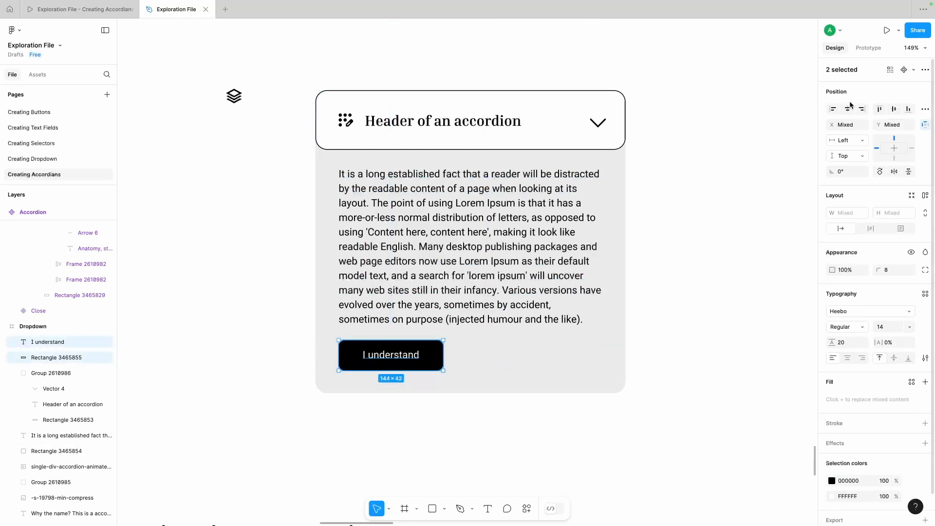
left_click(894, 109)
left_click(703, 246)
Step: Group the "I understand" text with the black rectangle and nudge the button group up 2 px
left_click(412, 355)
left_click(437, 357, "shift")
key("super+g")
left_click(424, 433)
left_click(420, 360)
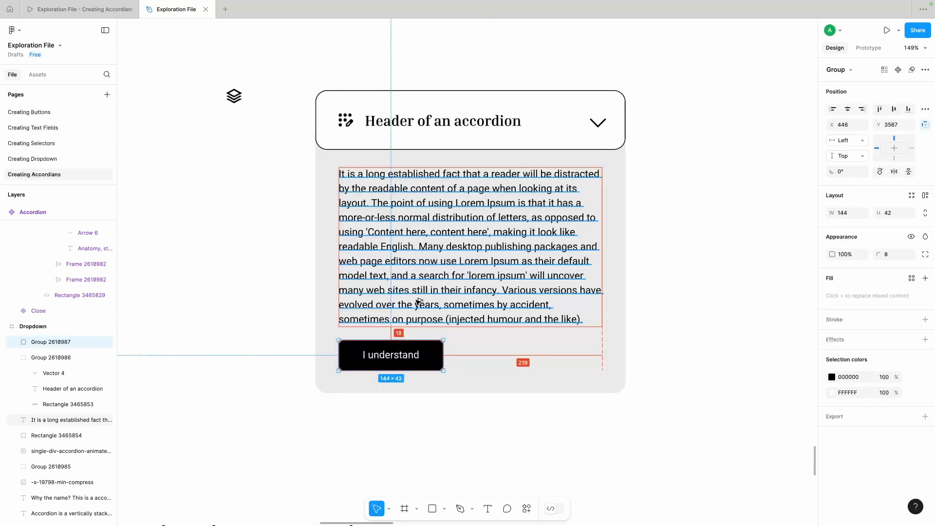
key("Up")
key("Up")
Step: Resize the black button rectangle to 142 × 44 and keep the "I understand" label centred on it
double_click(436, 359)
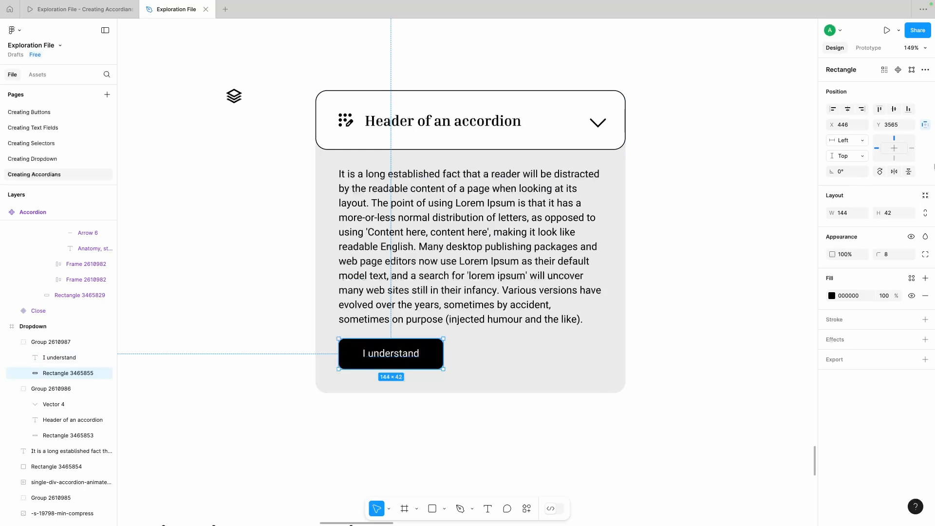
left_click(396, 358)
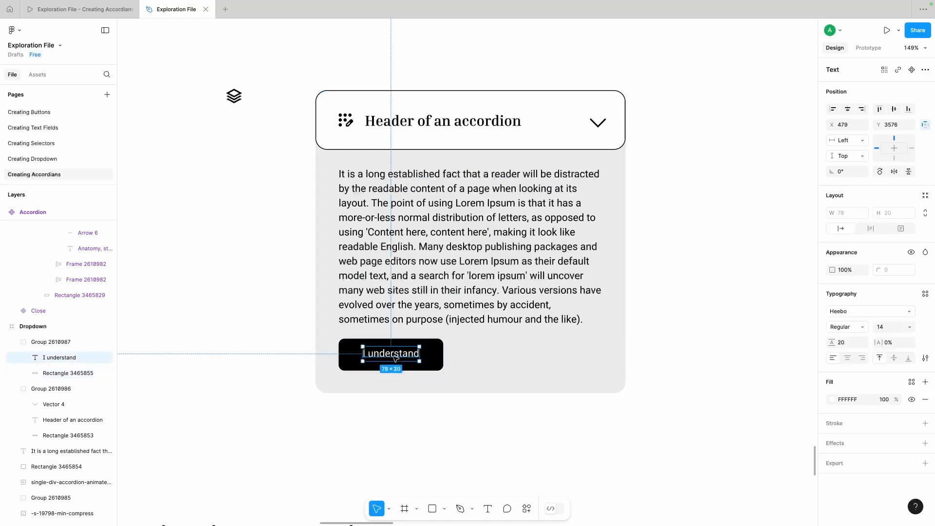
left_click(435, 357)
left_click(852, 214)
key("Down")
key("Down")
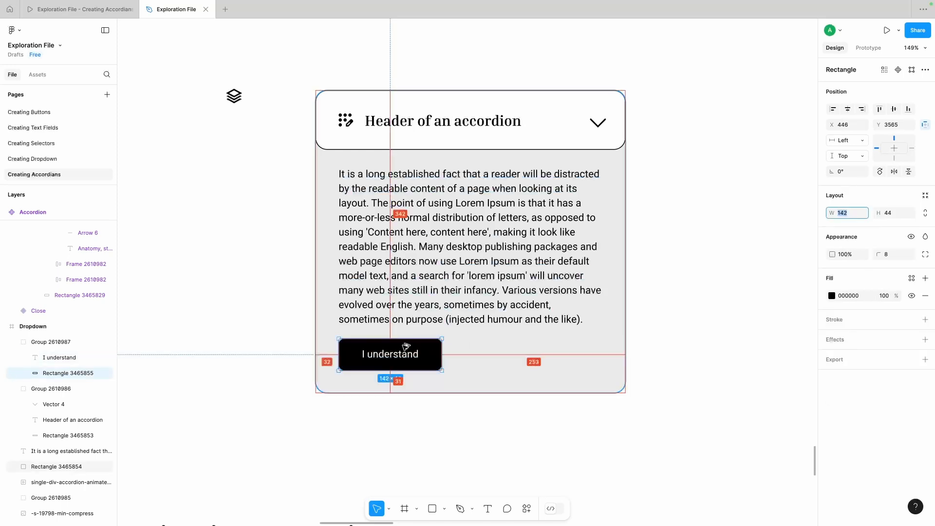
Step: Set the grey content panel's height to 418 to leave 32 px of space below the button
left_click(426, 439)
left_click(422, 382)
left_click(894, 213)
key("alt")
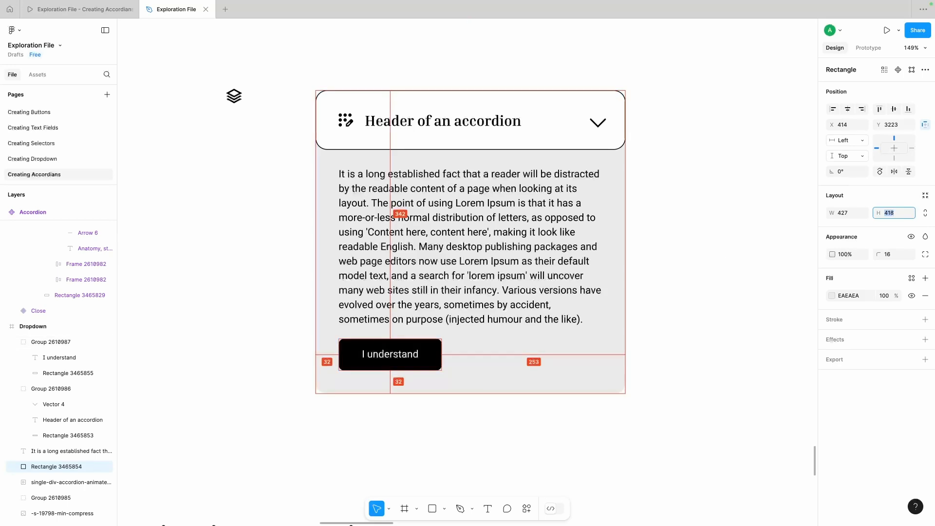
left_click(390, 400)
Step: Group the grey panel, paragraph and button, and send the group to the back behind the header
scroll(380, 385, "right", 1)
scroll(306, 416, "down", 2)
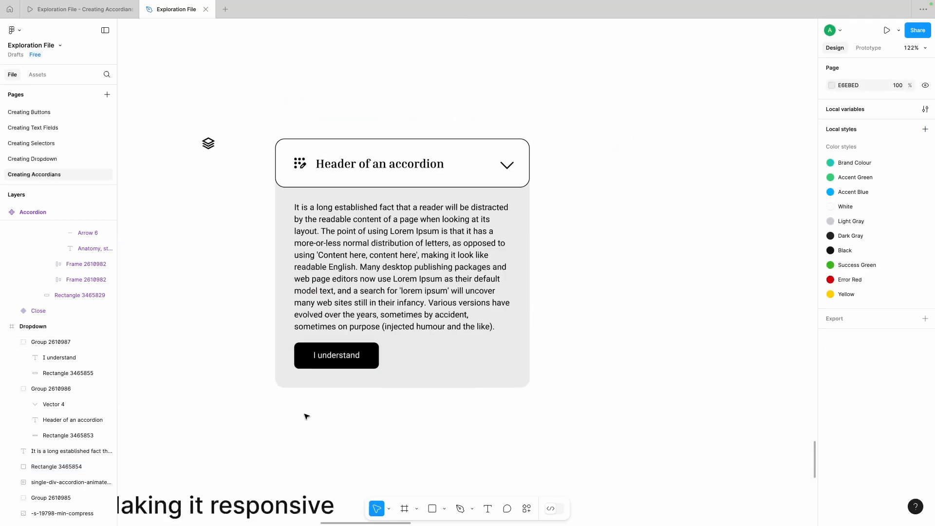
left_click_drag(307, 414, 535, 203)
key("ctrl+g")
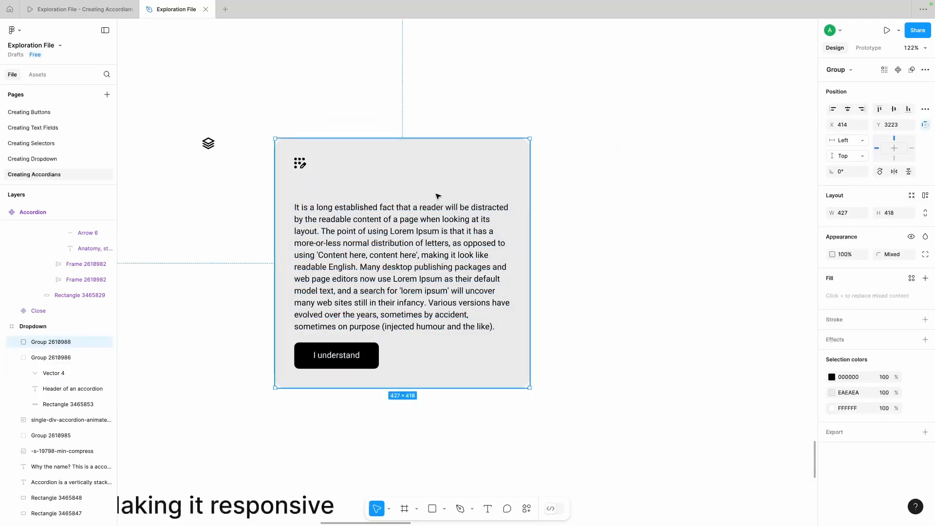
left_click_drag(436, 196, 425, 267)
key("super+z")
key("super+alt+[")
Step: Cut the dotted pencil icon and paste it inside the header group
left_click(298, 164)
left_click(302, 165, "shift")
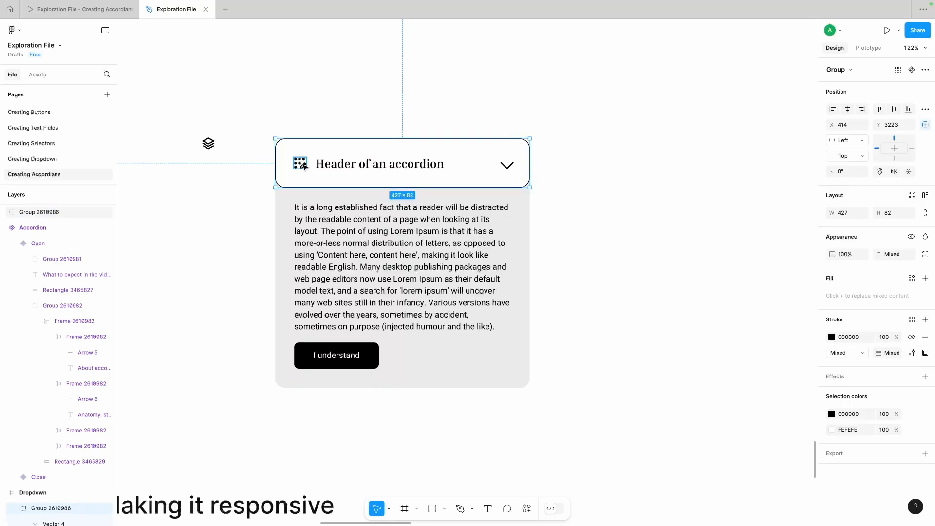
left_click(302, 165)
key("super+x")
double_click(302, 165)
key("super+v")
left_click(365, 128)
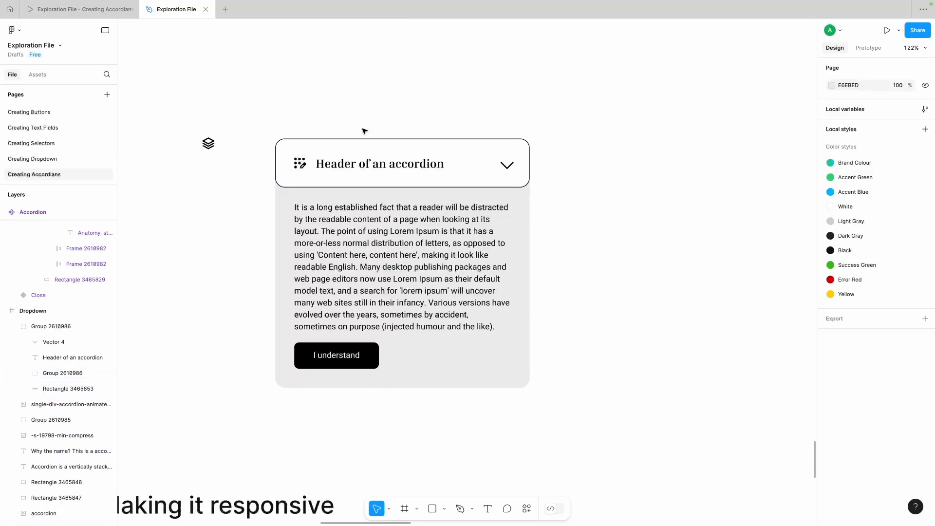
Step: Move the header and content panel together to X 343, Y 3115
left_click(366, 144)
left_click(408, 83)
left_click_drag(269, 120, 577, 365)
scroll(436, 318, "up", 2)
left_click_drag(401, 326, 358, 261)
Step: Duplicate the header group straight down to just below the content panel, at Y 3541
left_click(424, 117)
left_click_drag(359, 173, 359, 428)
key("Down")
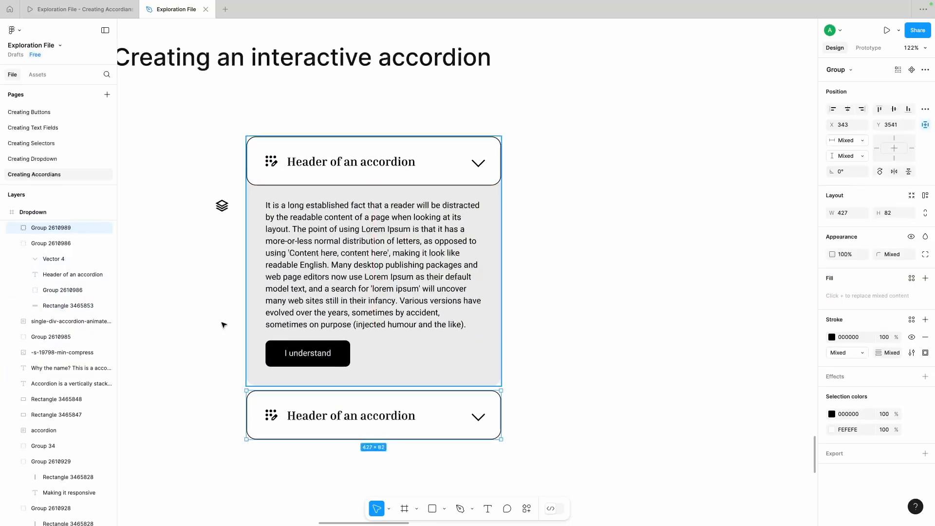
Step: Replace the dotted pencil icon in the copied header with the stacked-layers icon
left_click_drag(223, 207, 271, 419)
key("super+x")
left_click(272, 419)
double_click(271, 418)
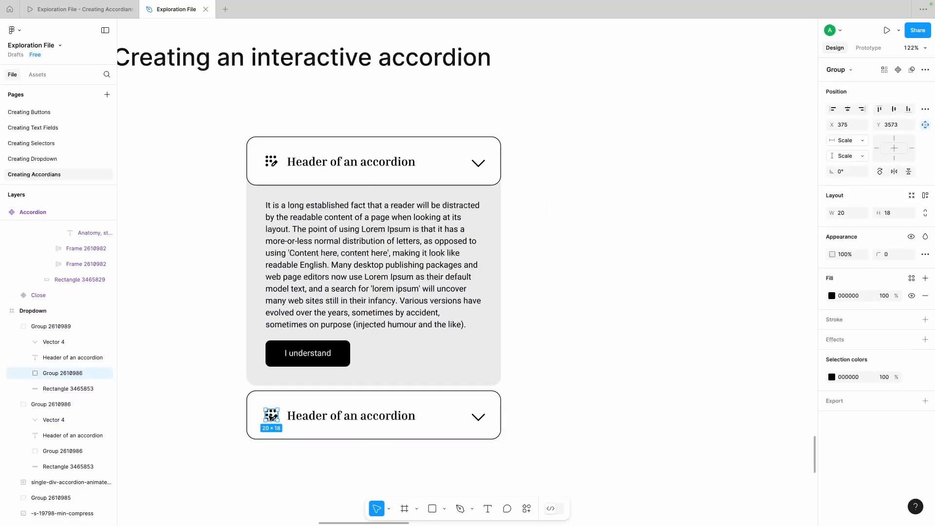
key("super+v")
left_click(68, 406)
key("BackSpace")
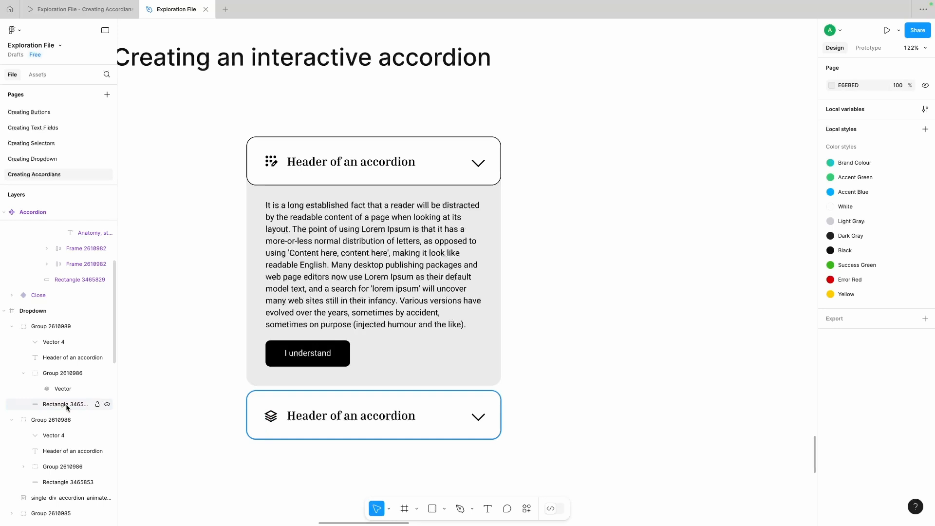
Step: Centre the stacked-layers icon horizontally and vertically within its icon group in the copied header
left_click(271, 417, "super")
left_click(847, 110)
left_click(894, 109)
left_click(599, 253)
Step: Change the copied header's title to "Header 2 of an accordion"
double_click(332, 416)
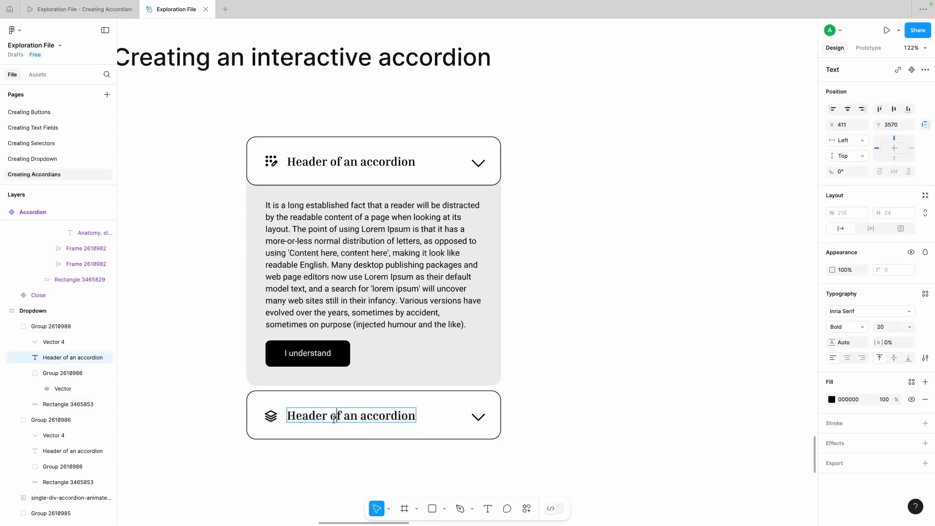
double_click(332, 417)
type("2")
left_click(344, 472)
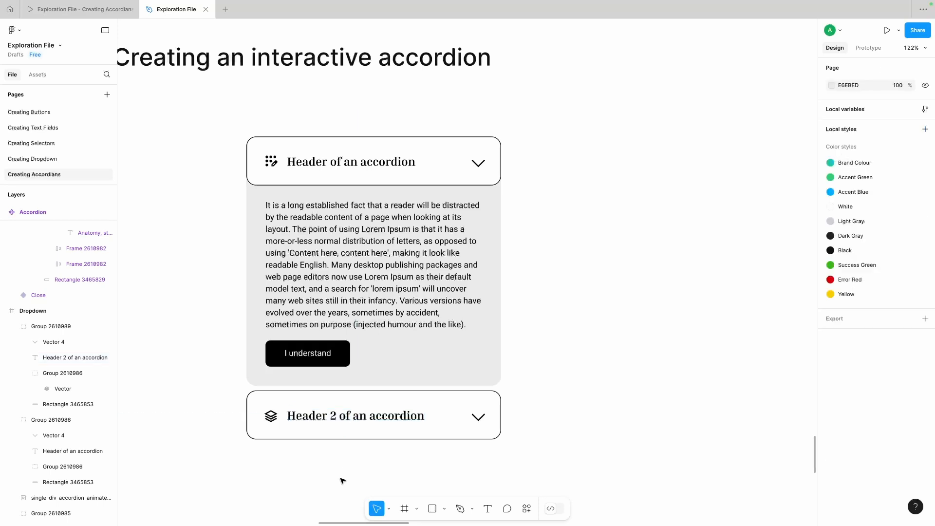
scroll(542, 400, "down", 1)
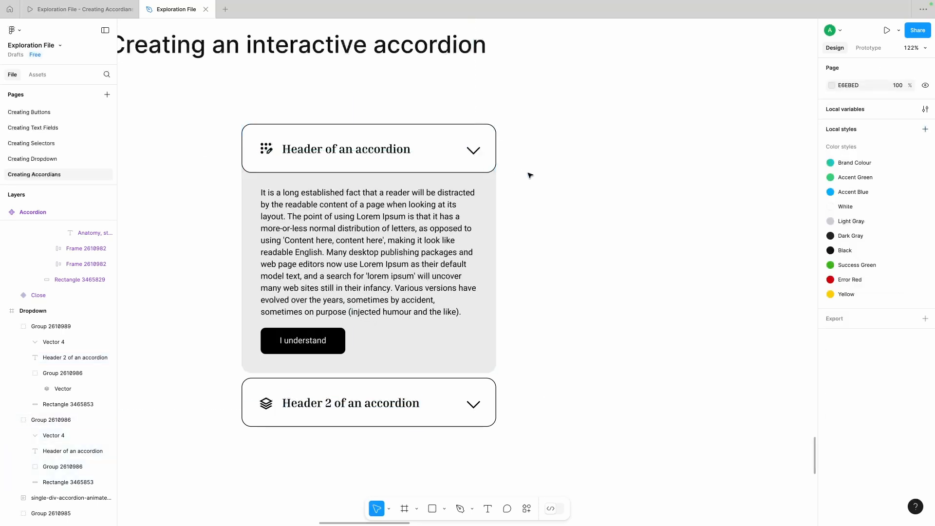
scroll(530, 175, "up", 1)
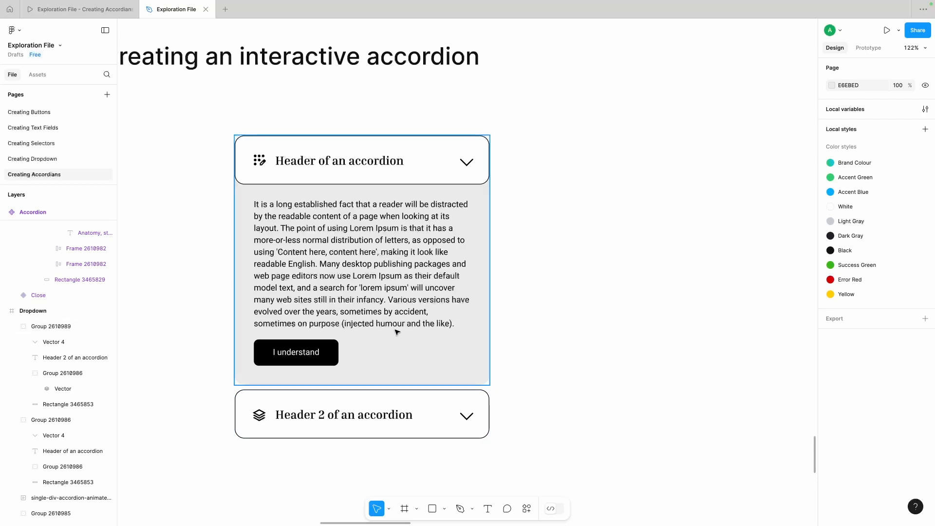
left_click_drag(531, 213, 367, 448)
left_click(574, 369)
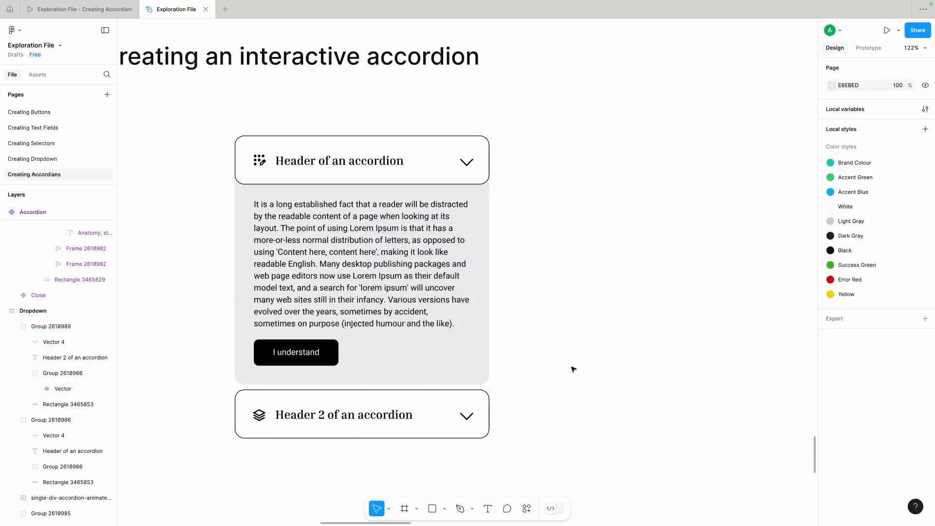
Step: Duplicate the content panel and the first header beside the original to form a second accordion
left_click(431, 267)
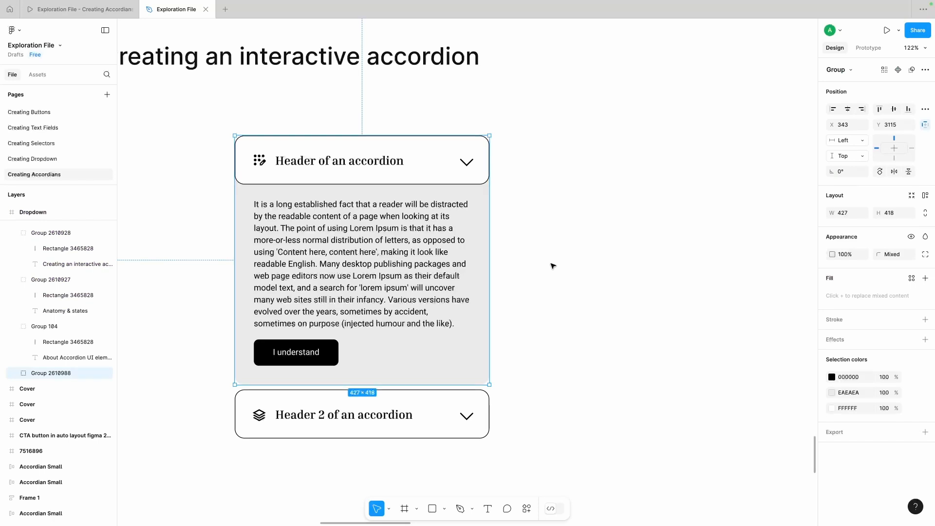
scroll(412, 262, "right", 2)
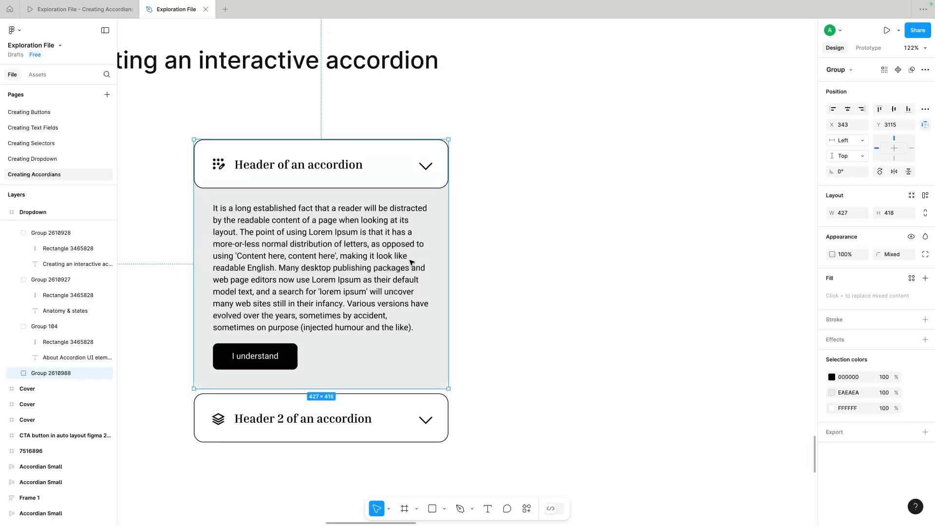
scroll(361, 258, "down", 3)
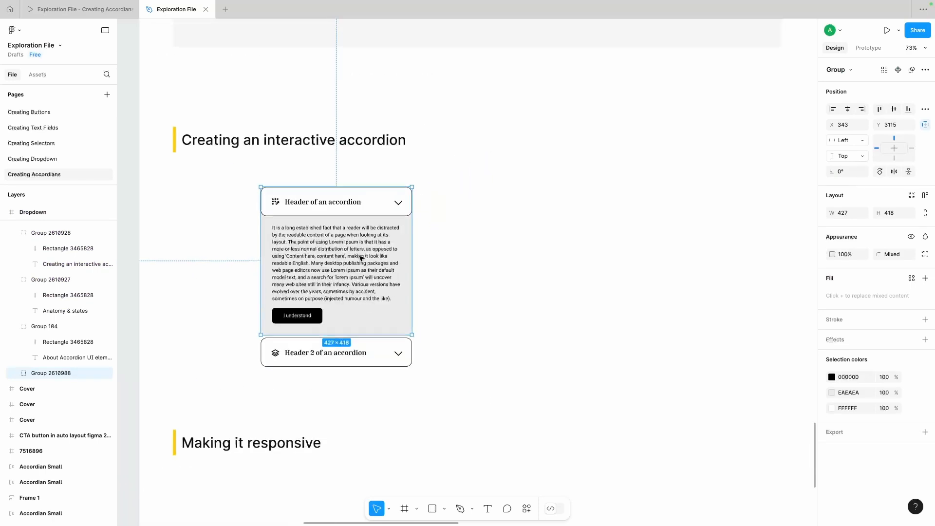
left_click_drag(347, 259, 559, 258)
left_click(451, 235)
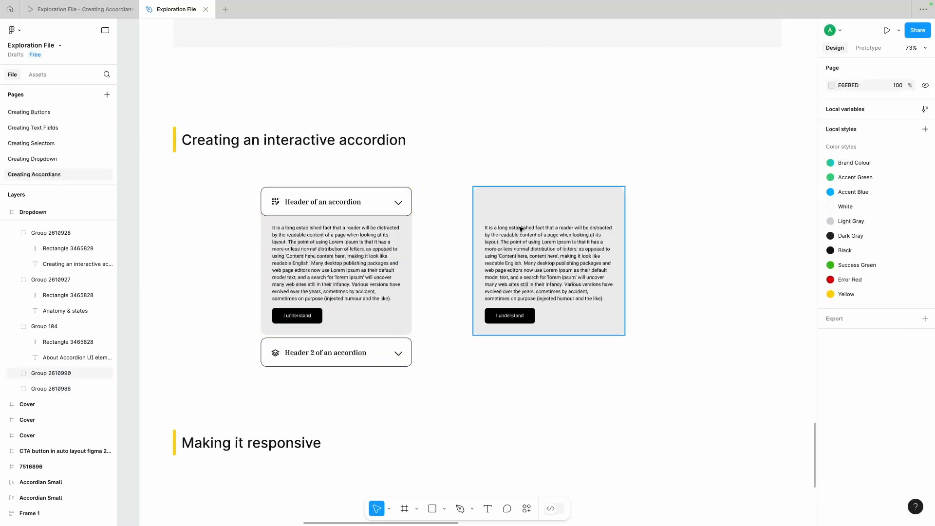
left_click(342, 210)
left_click_drag(343, 206, 538, 208)
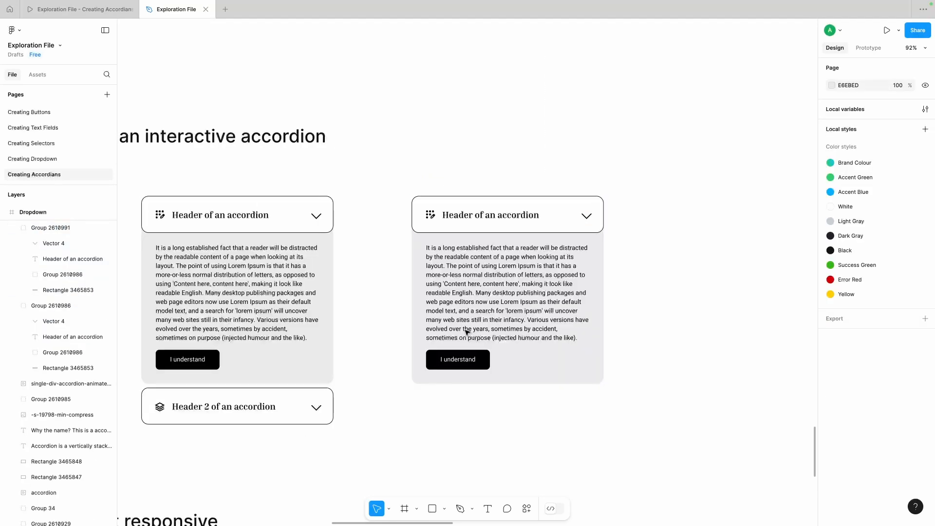
Step: Move the "Header 2 of an accordion" group to the right of the second accordion, level with its header
scroll(466, 331, "left", 2)
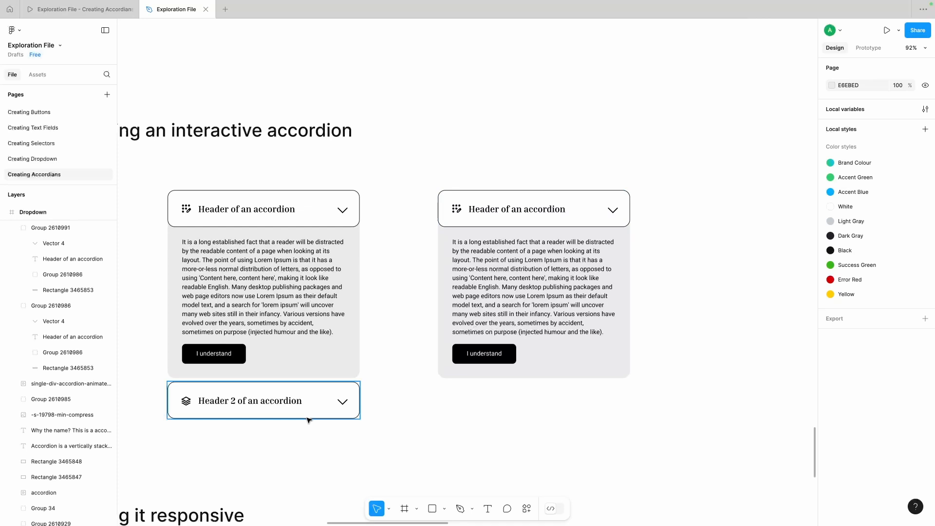
left_click(264, 402)
left_click_drag(307, 410, 736, 223)
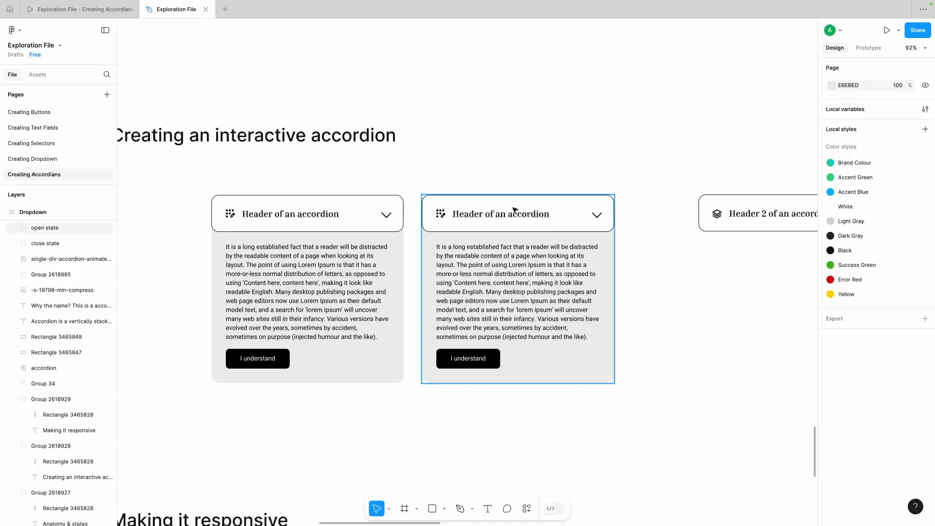
left_click(515, 211)
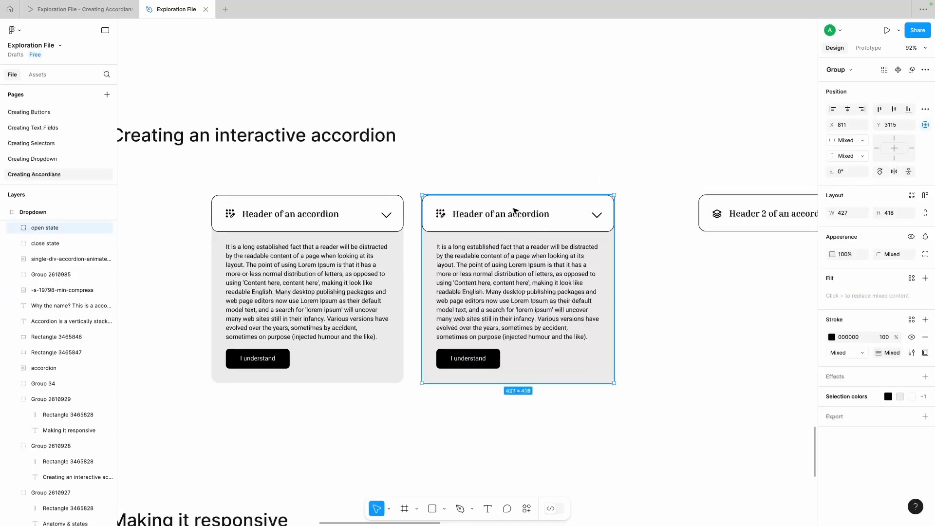
double_click(349, 215)
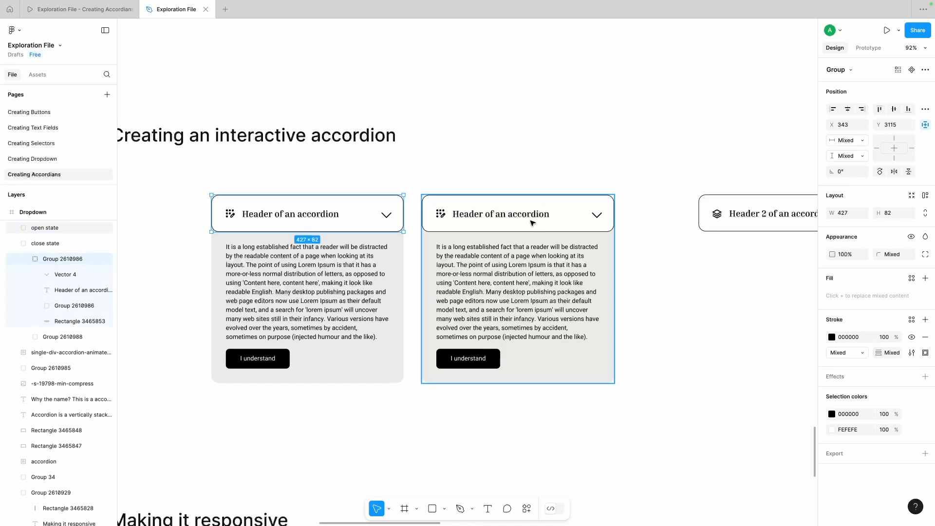
left_click(533, 223)
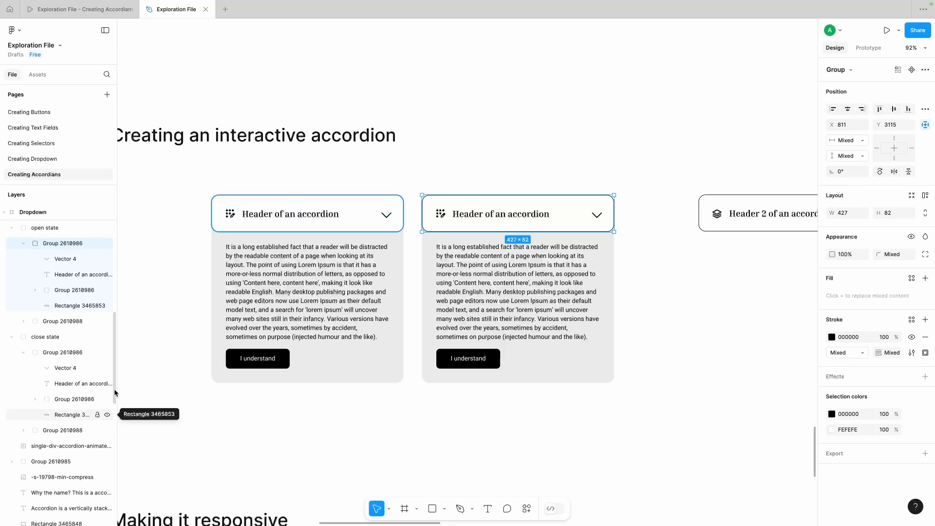
left_click(153, 326)
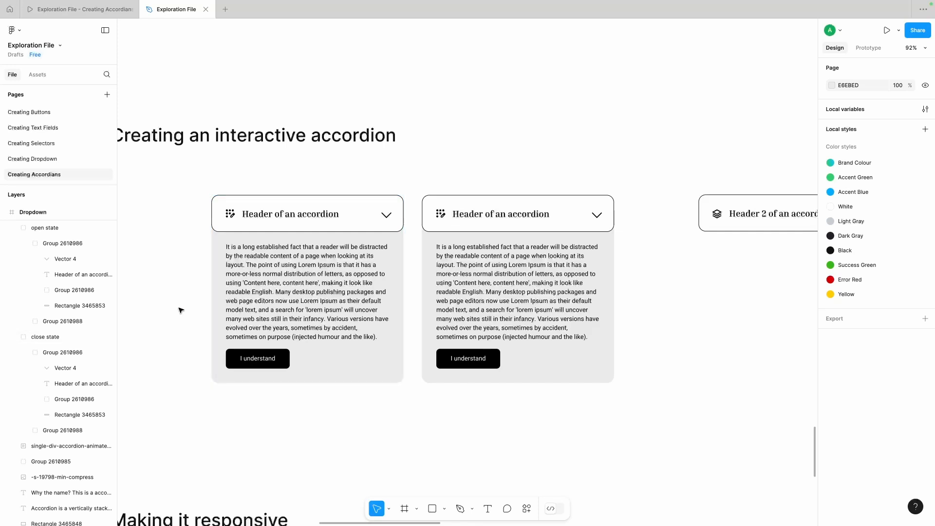
left_click(389, 217)
double_click(388, 218)
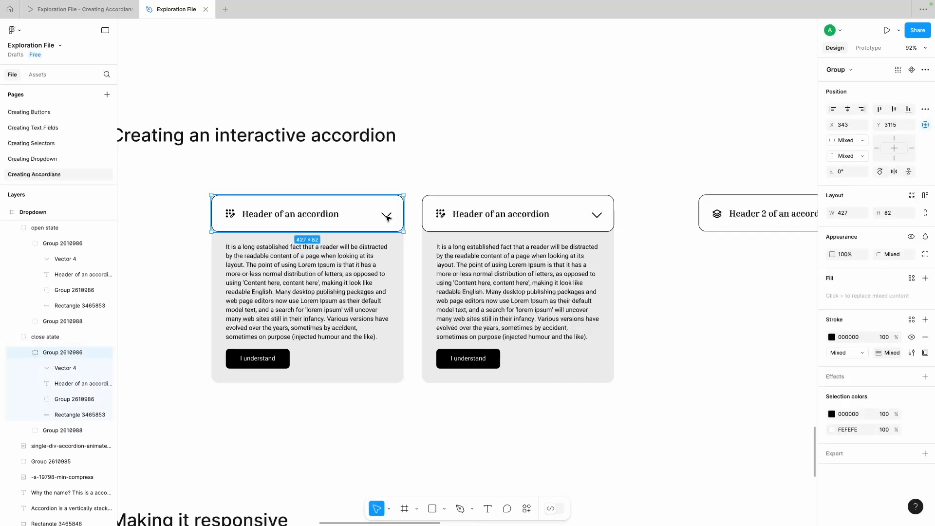
double_click(388, 217)
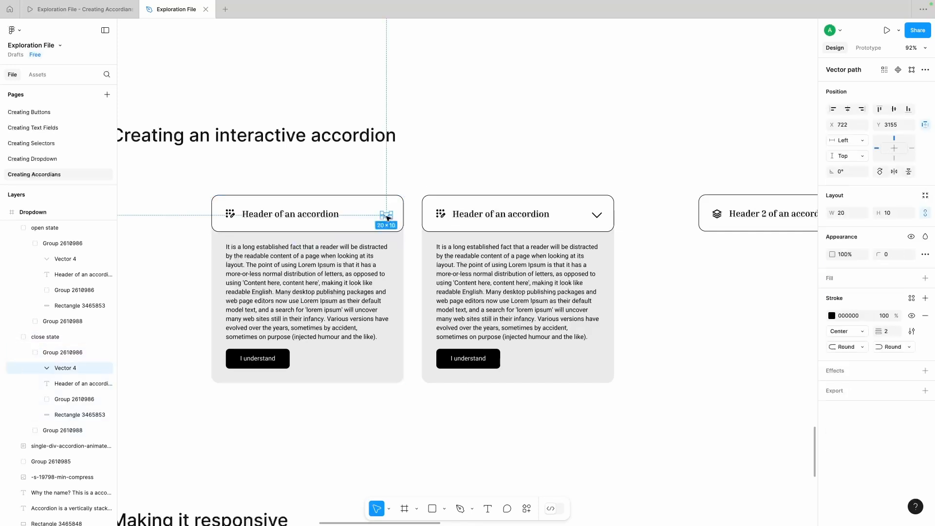
Step: Move the close state's paragraph up behind the header to Y 3141 and set its line height to 1
left_click(331, 257)
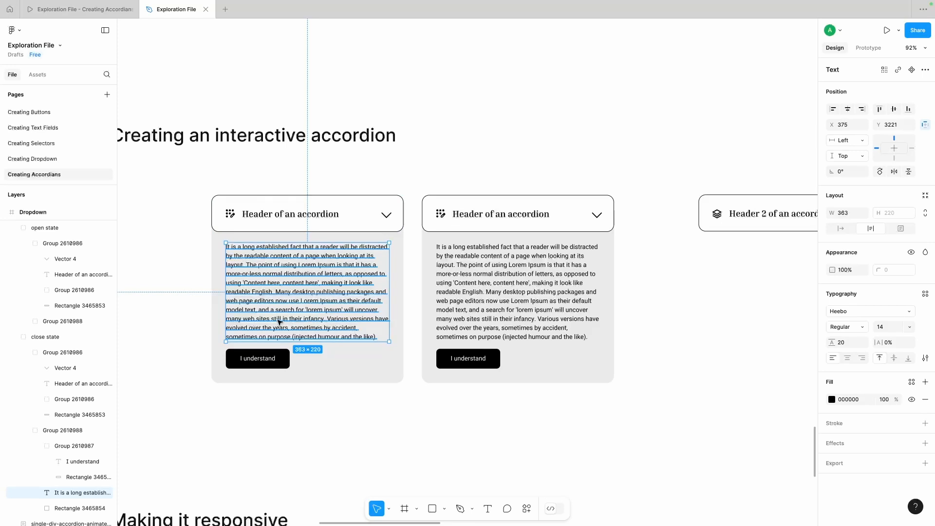
left_click_drag(280, 322, 280, 285)
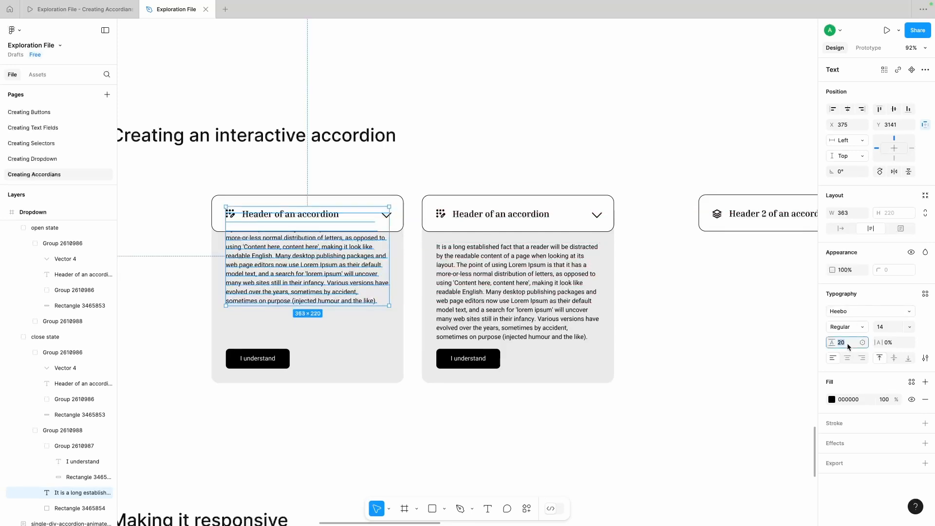
type("0")
key("Return")
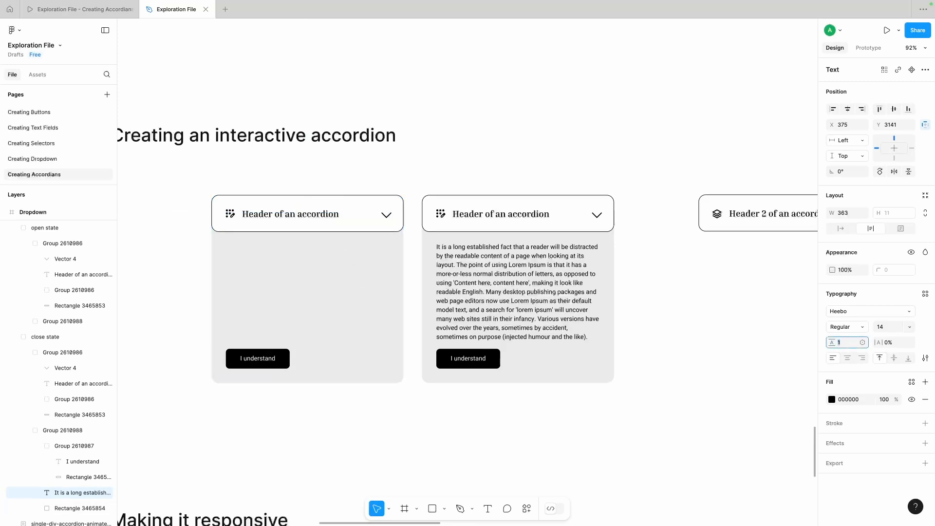
key("Up")
left_click(311, 292)
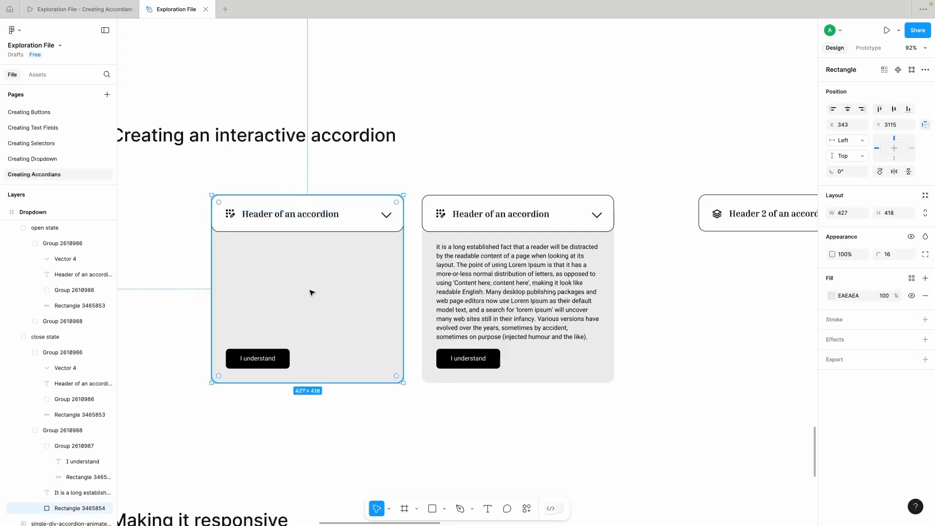
Step: Align the close state's "I understand" button group with the top of its header group, hiding it behind the header
left_click(261, 363)
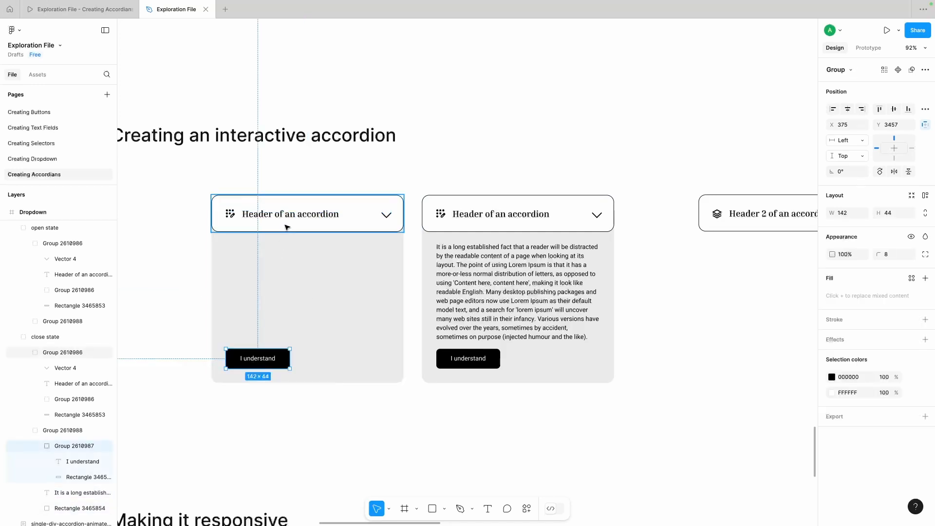
left_click(379, 216, "shift")
left_click(879, 109)
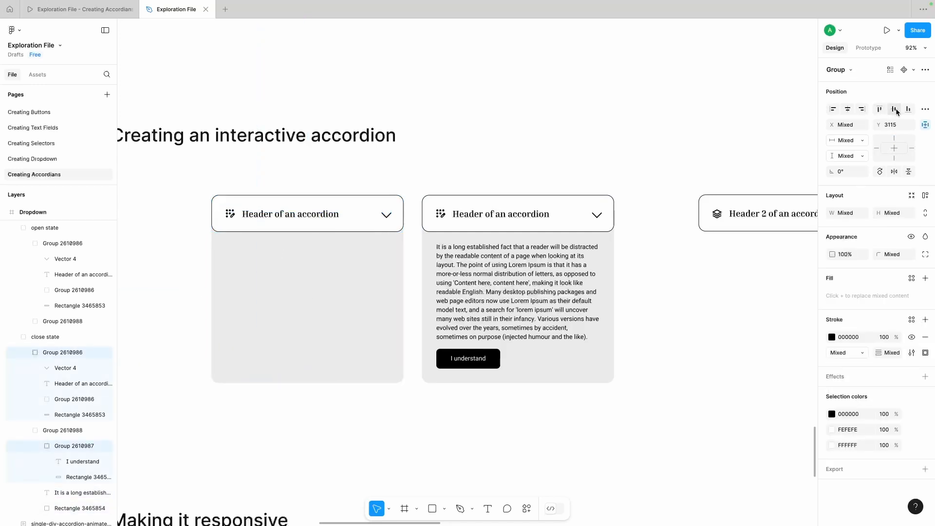
Step: Vertically centre the close state's button group on its header and shrink the grey panel to the header's height
left_click(895, 110)
left_click(265, 293)
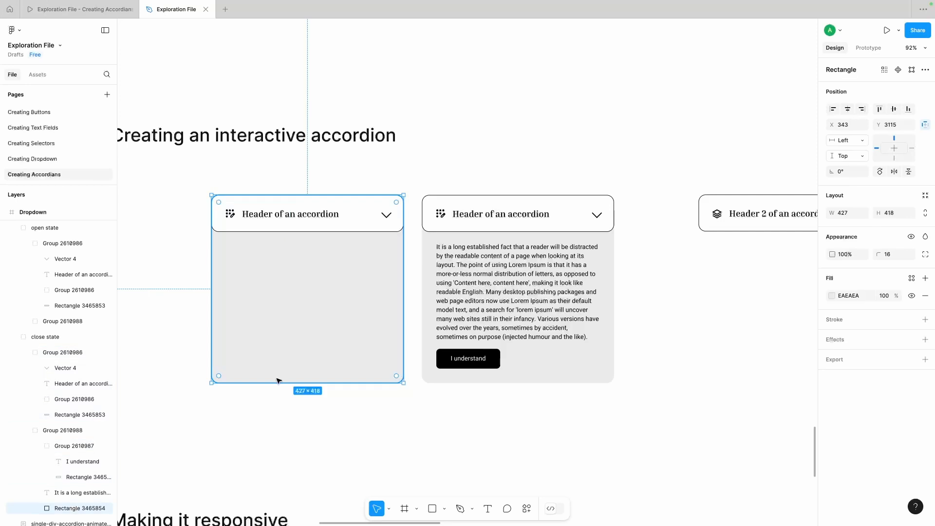
left_click_drag(274, 382, 272, 231)
left_click(287, 287)
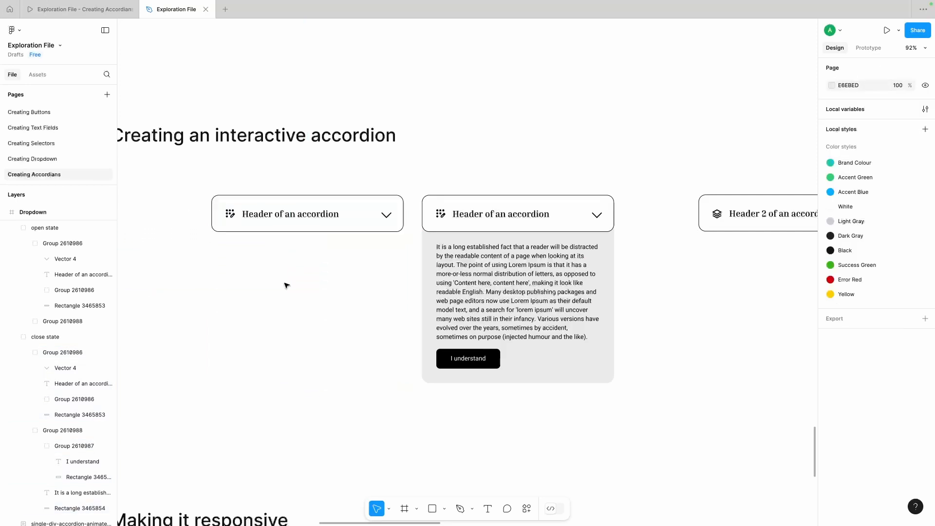
left_click(302, 214)
scroll(431, 267, "right", 2)
scroll(432, 268, "up", 1)
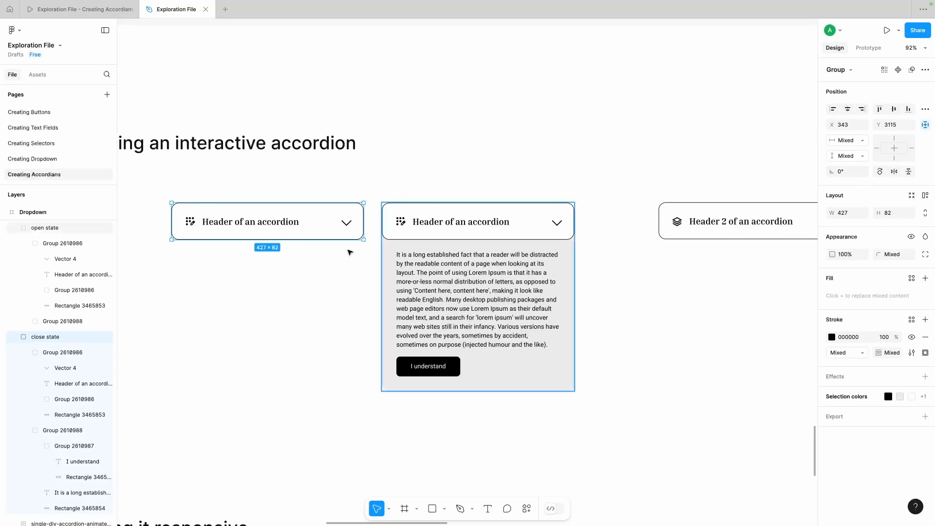
left_click(285, 312)
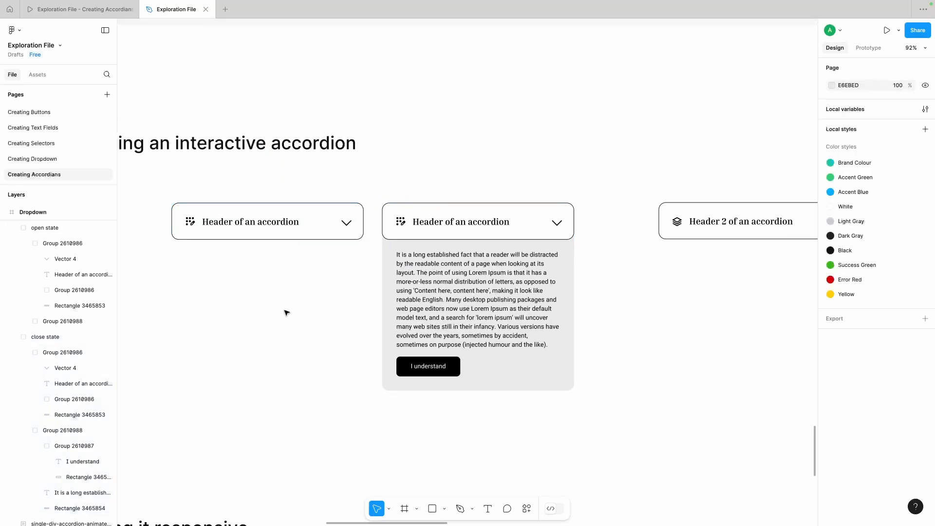
Step: Rotate the chevron in the open state's header so that it points upward
left_click(558, 224)
left_click(559, 223)
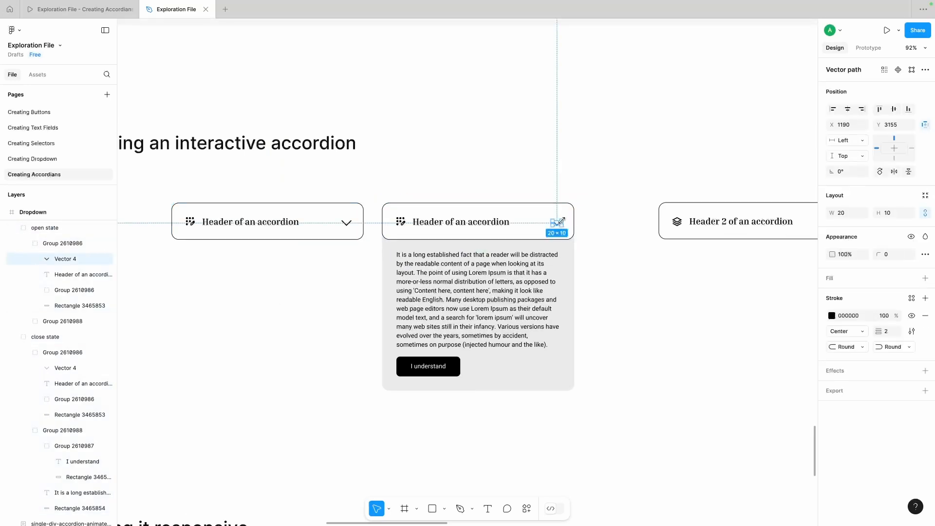
left_click_drag(566, 218, 527, 227)
left_click(631, 260)
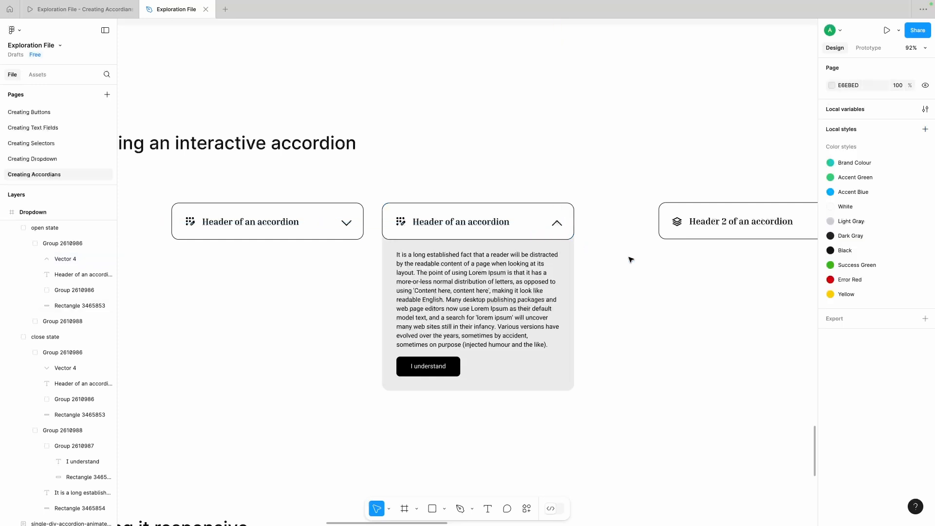
Step: Combine the close state and open state groups into a component set
left_click(316, 222)
left_click(445, 226, "shift")
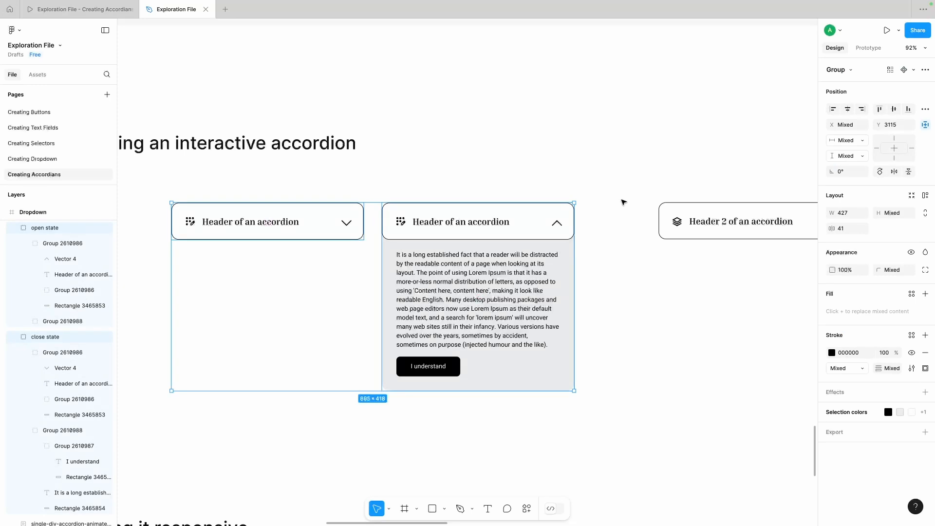
left_click(914, 71)
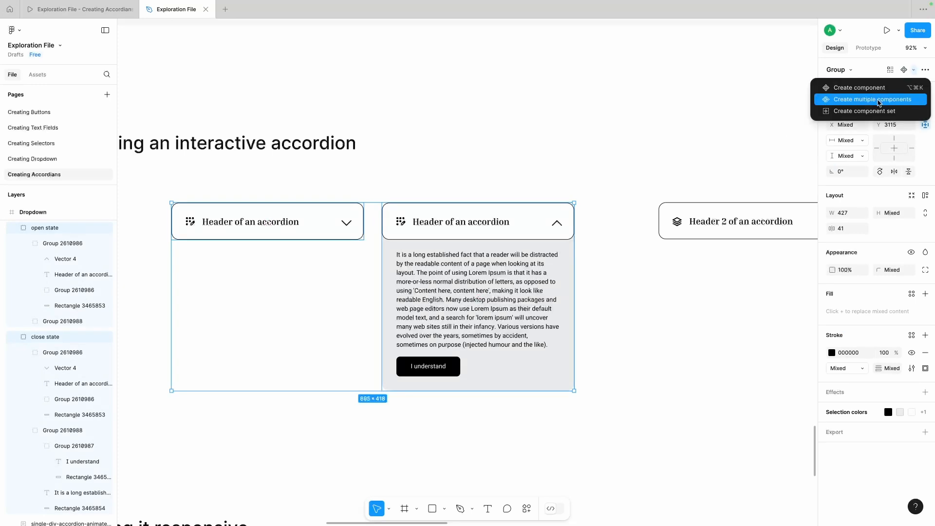
left_click(872, 112)
left_click(537, 127)
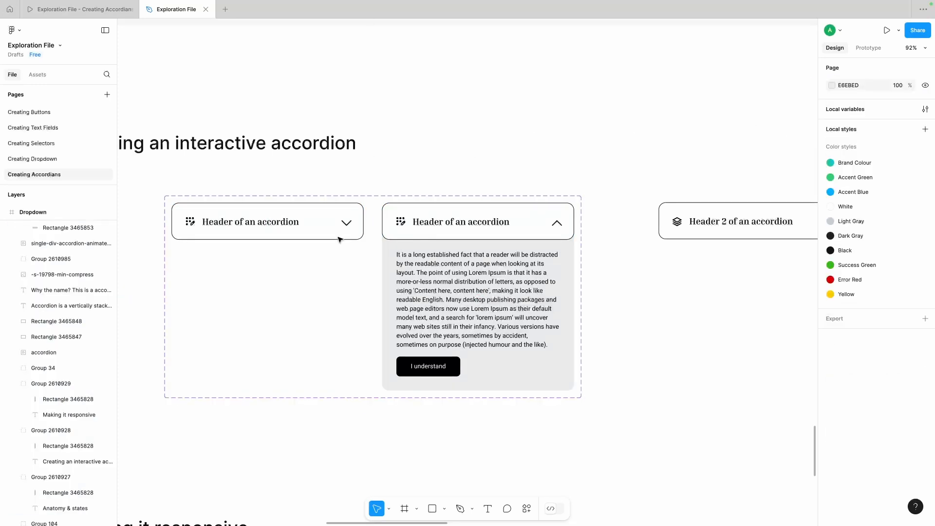
Step: Add an on-click interaction changing the close state to the open state, using Smart animate with an Ease in and out curve
left_click(354, 224)
left_click(353, 223)
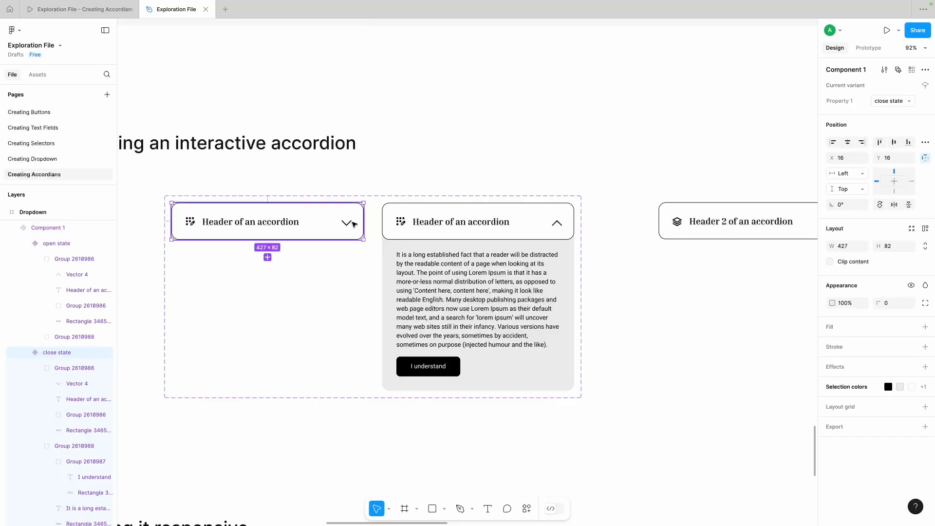
key("shift+e")
left_click_drag(339, 229, 398, 238)
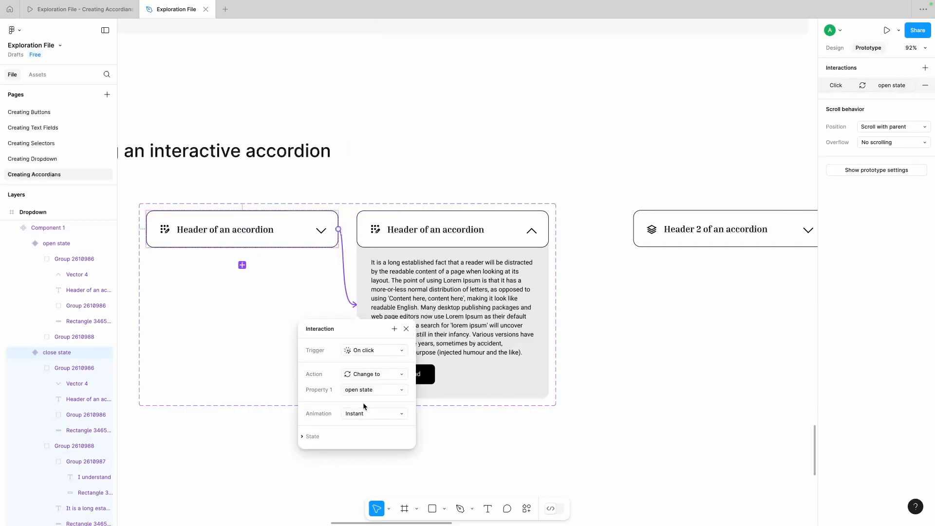
left_click(368, 414)
left_click(371, 437)
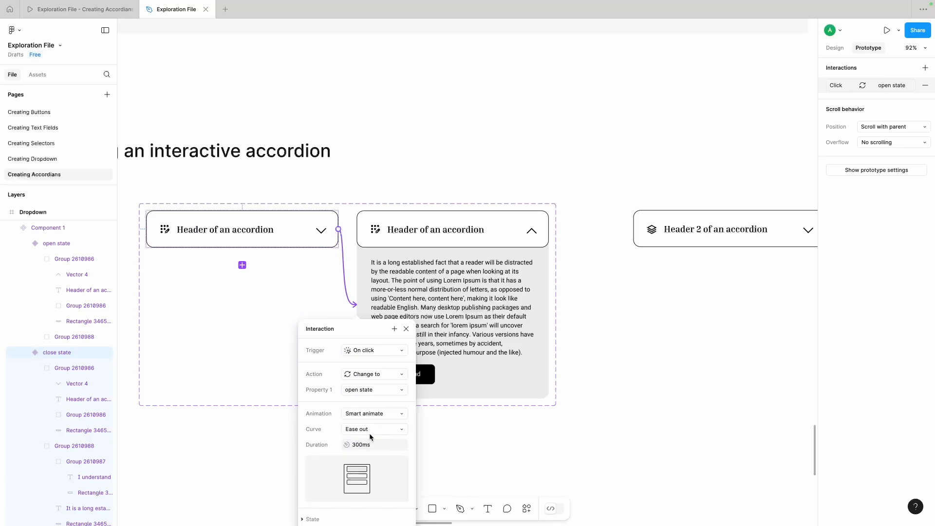
left_click(374, 431)
left_click(375, 443)
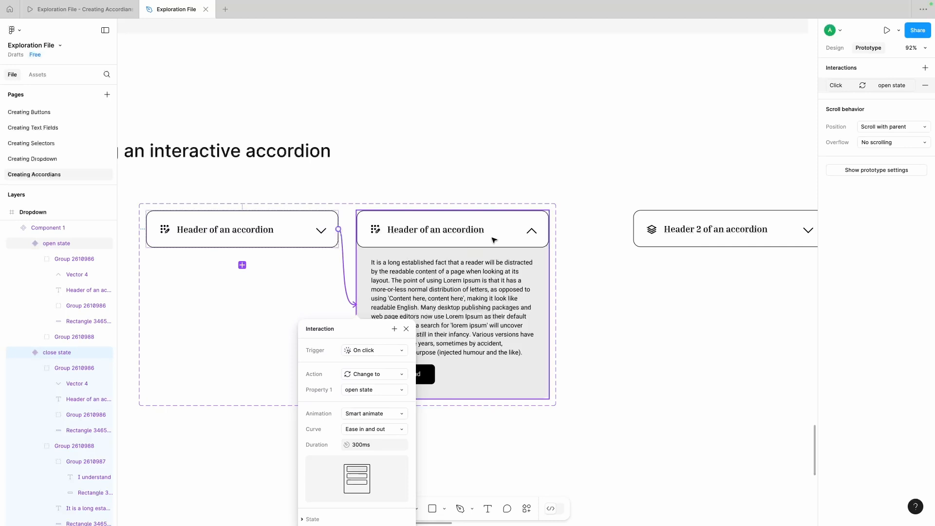
Step: Link the open state's header group back to the close state with an on-click Change to interaction using Smart animate
left_click(494, 240)
left_click(494, 240)
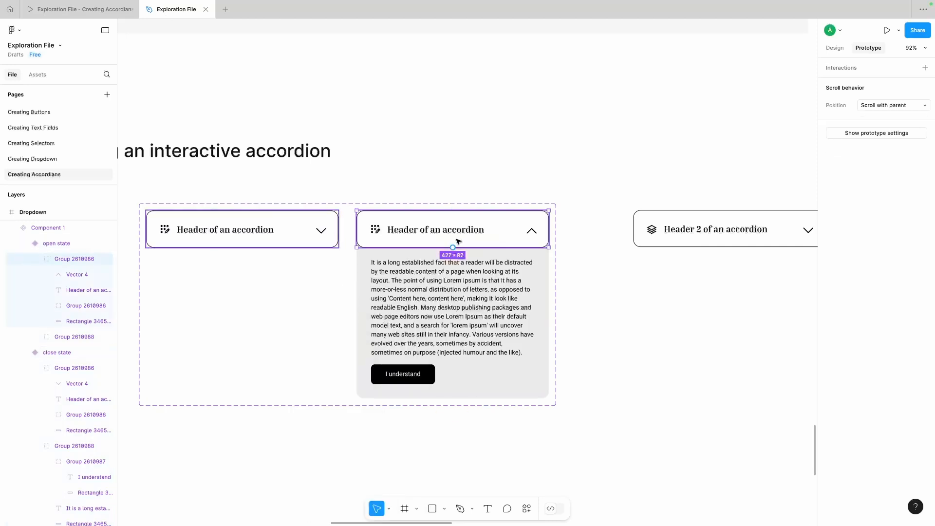
left_click_drag(452, 249, 307, 239)
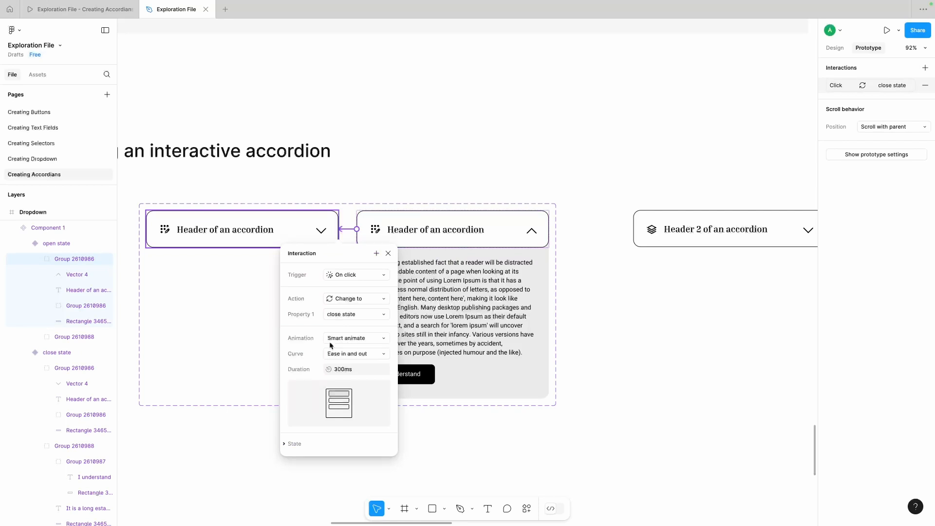
left_click(375, 166)
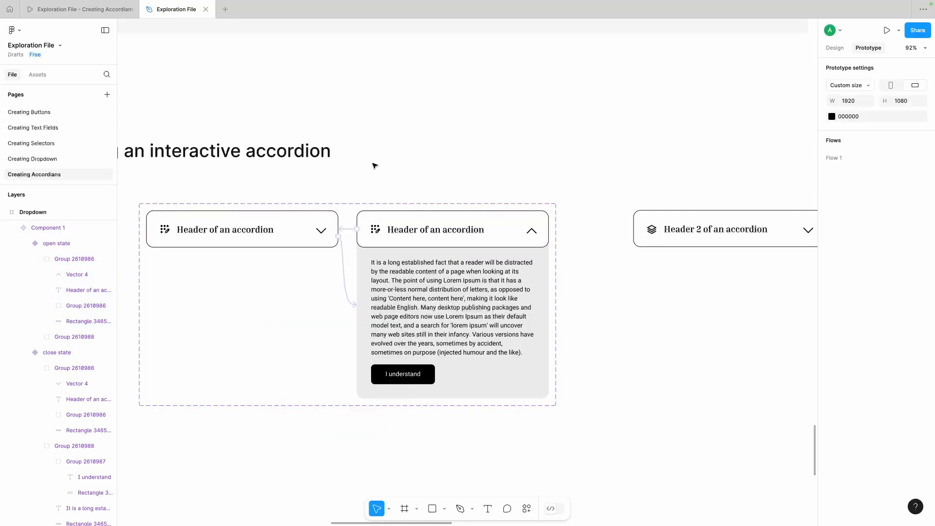
Step: Shift the component set to the section's left margin and move the "Header 2 of an accordion" group below it
scroll(443, 178, "right", 1)
scroll(453, 172, "down", 3)
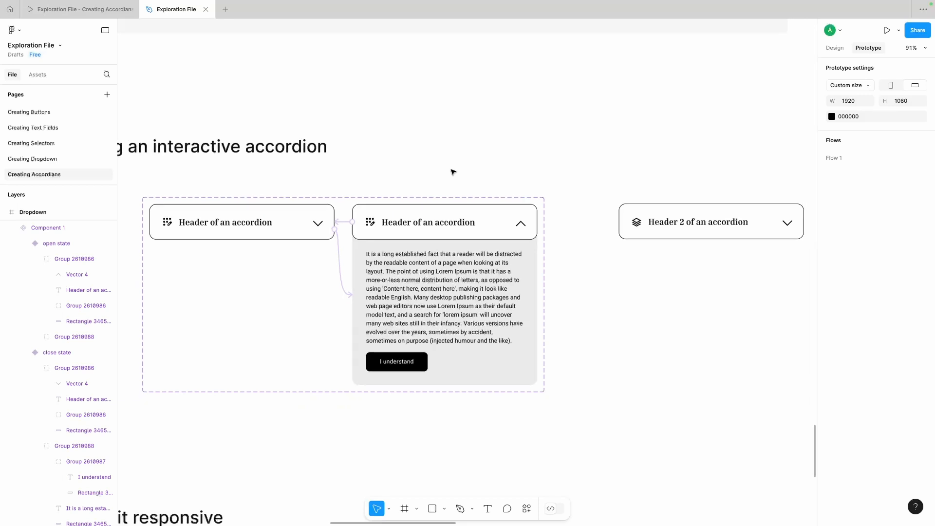
left_click(432, 223)
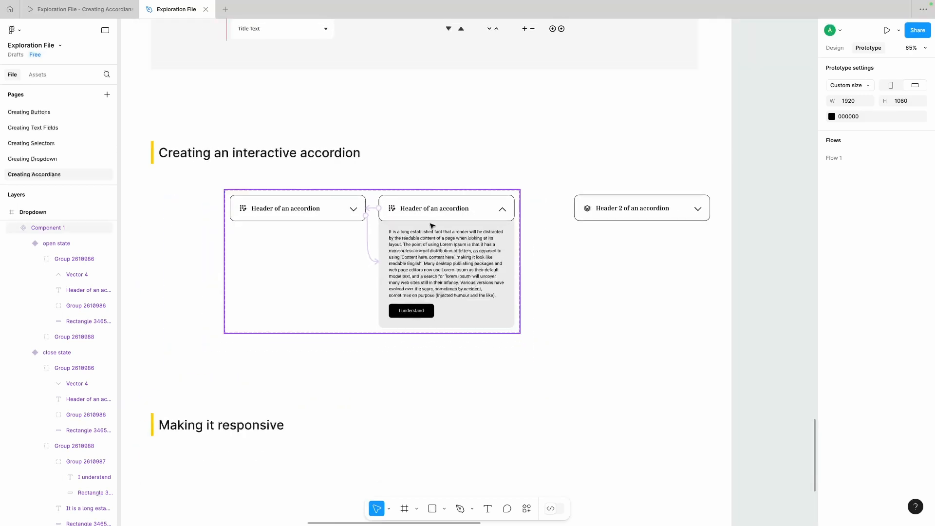
left_click_drag(451, 223, 376, 222)
left_click(537, 166)
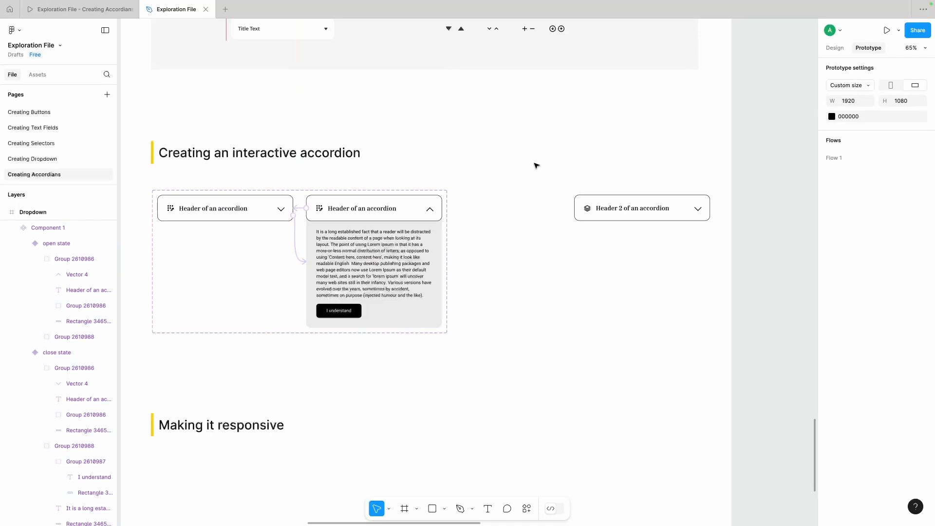
left_click_drag(604, 208, 388, 378)
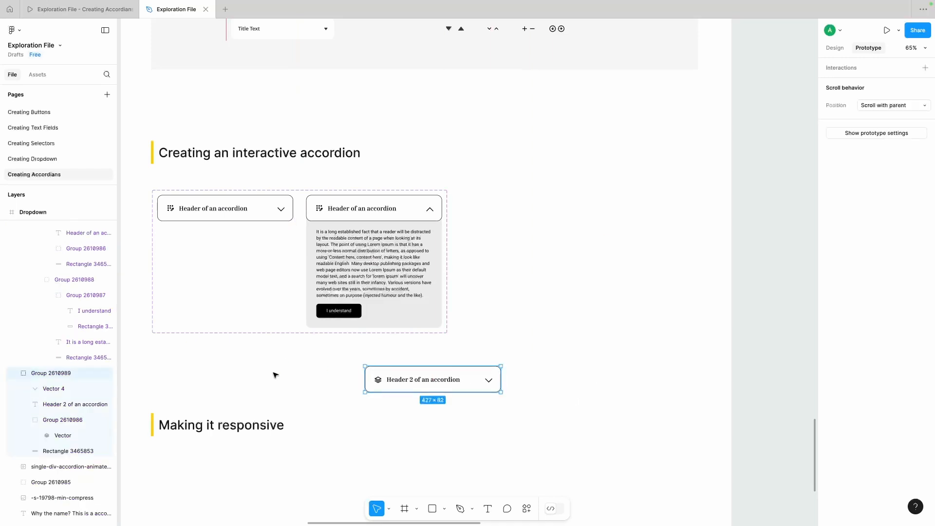
left_click(273, 376)
Step: Place an instance of Component 1 from the Creating Accordians local assets to the right of the component set, level with its headers
left_click(37, 75)
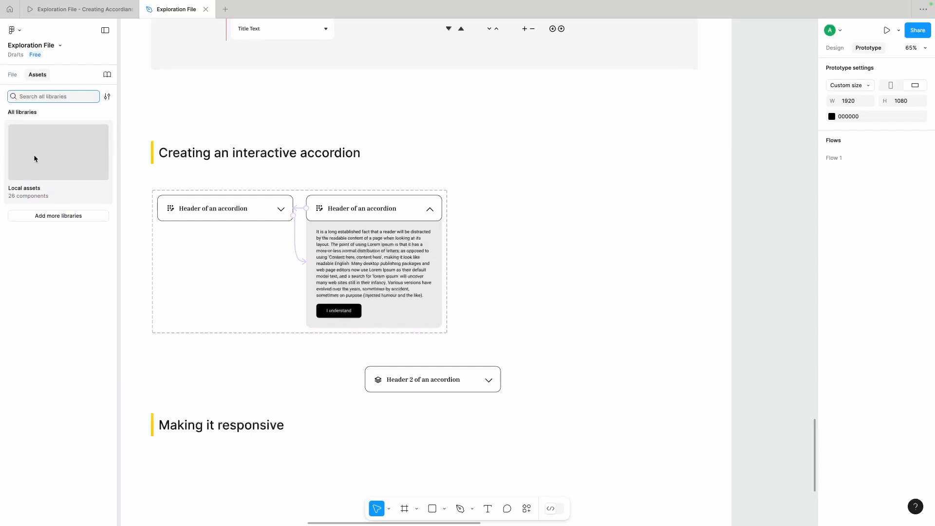
left_click(34, 159)
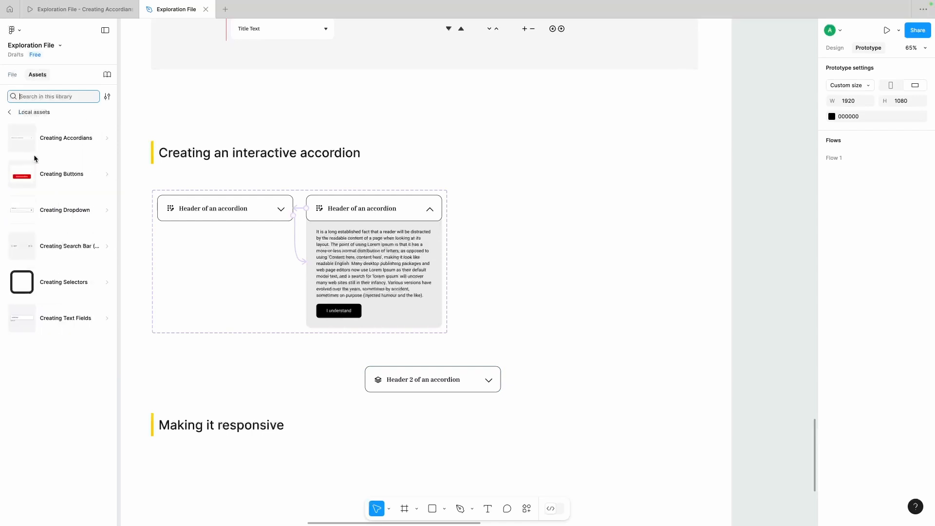
left_click(62, 140)
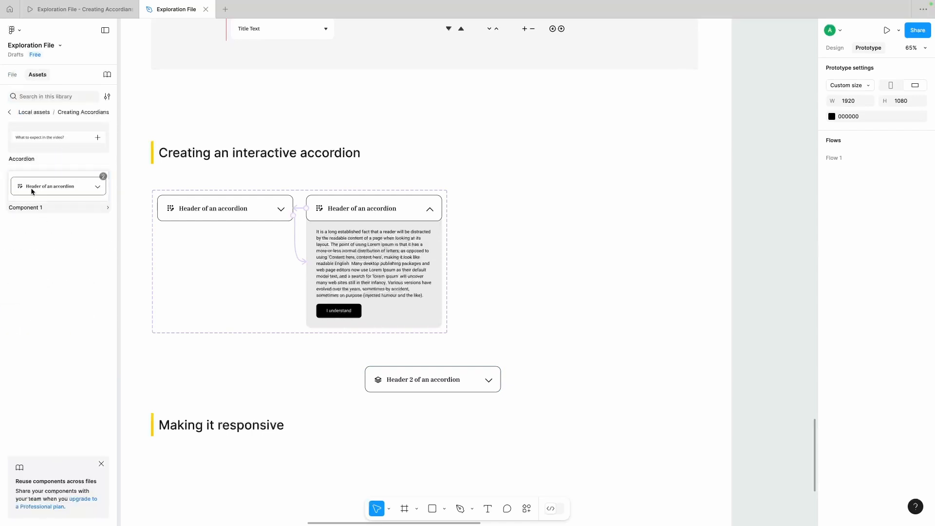
left_click_drag(32, 191, 549, 210)
scroll(550, 210, "right", 2)
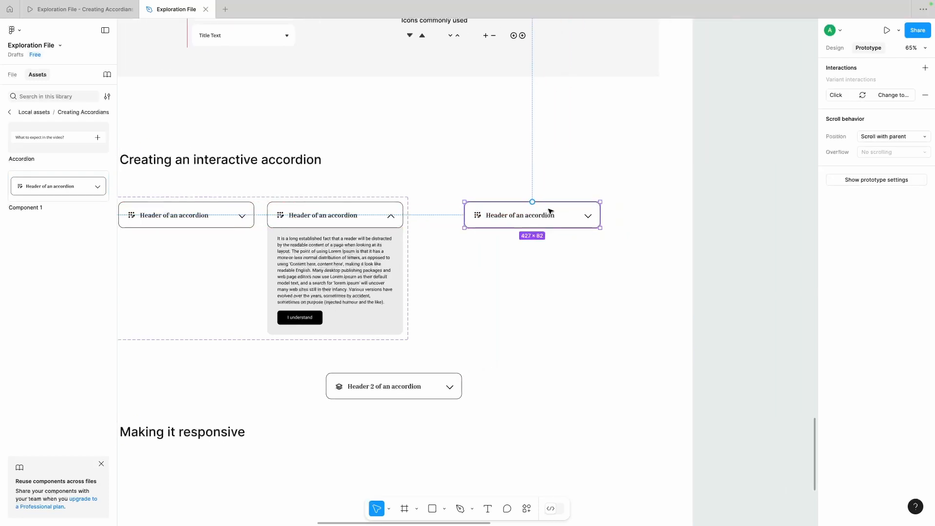
scroll(541, 215, "down", 1)
Step: Duplicate the accordion instance directly below itself at Y 3205 and change the copy's title to "Header 2 of an accordion"
key("shift+e")
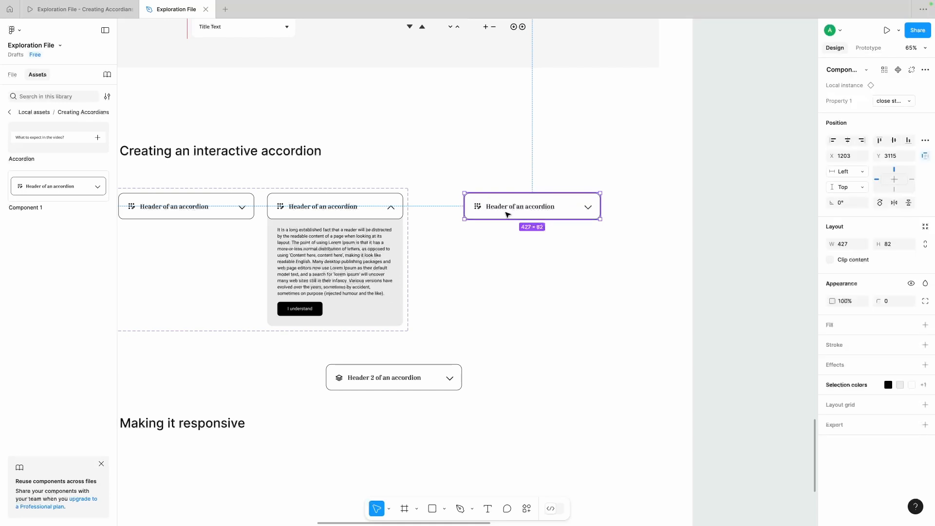
left_click_drag(505, 208, 504, 236)
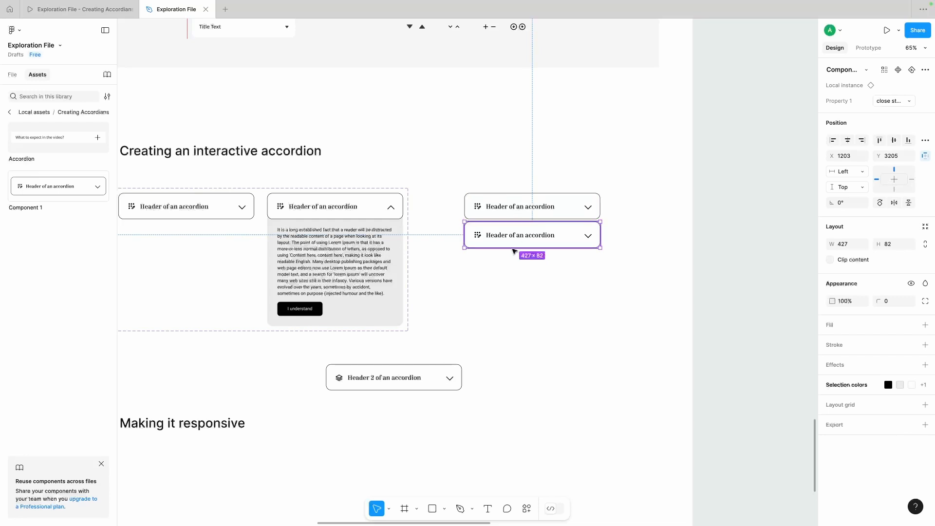
double_click(510, 238)
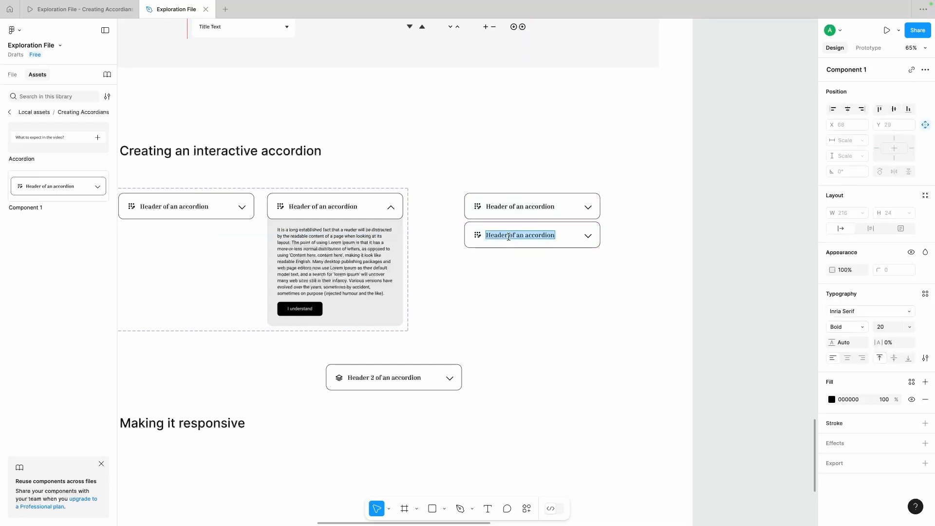
left_click(509, 235)
type("2")
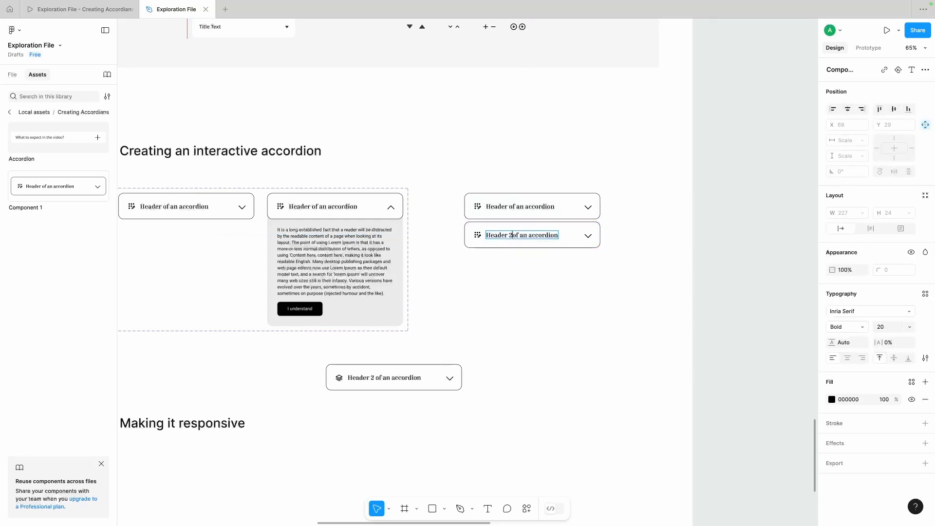
left_click(516, 290)
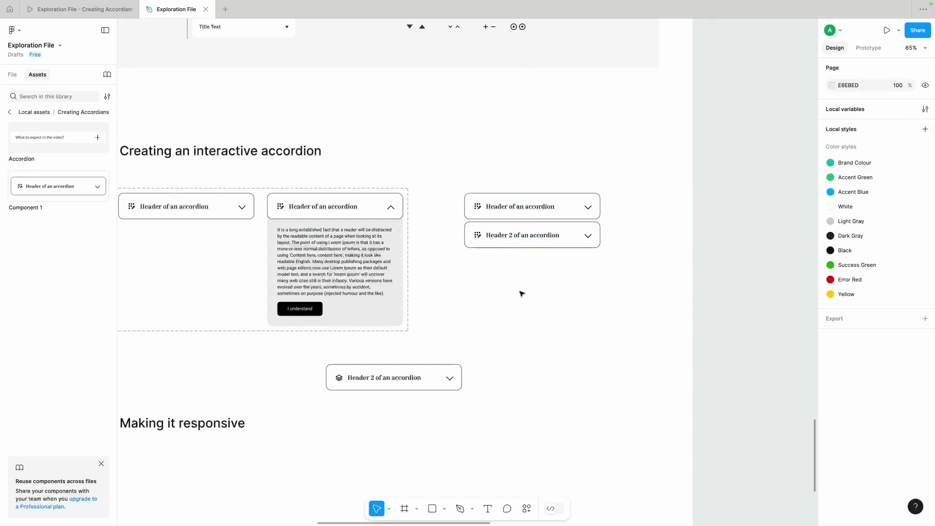
Step: Group the two accordion instances, apply vertical auto layout, and set the frame's width to Hug contents
left_click(520, 249)
left_click(533, 204, "shift")
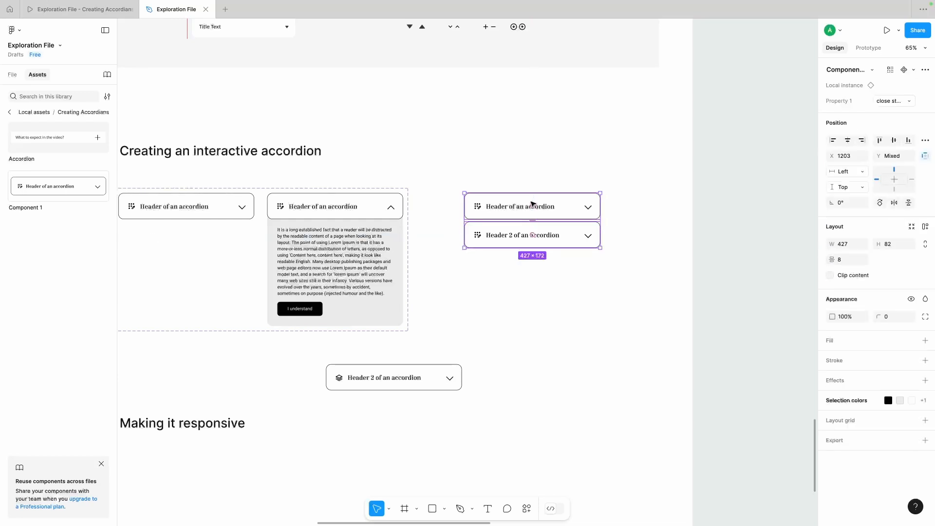
key("ctrl+g")
left_click(925, 195)
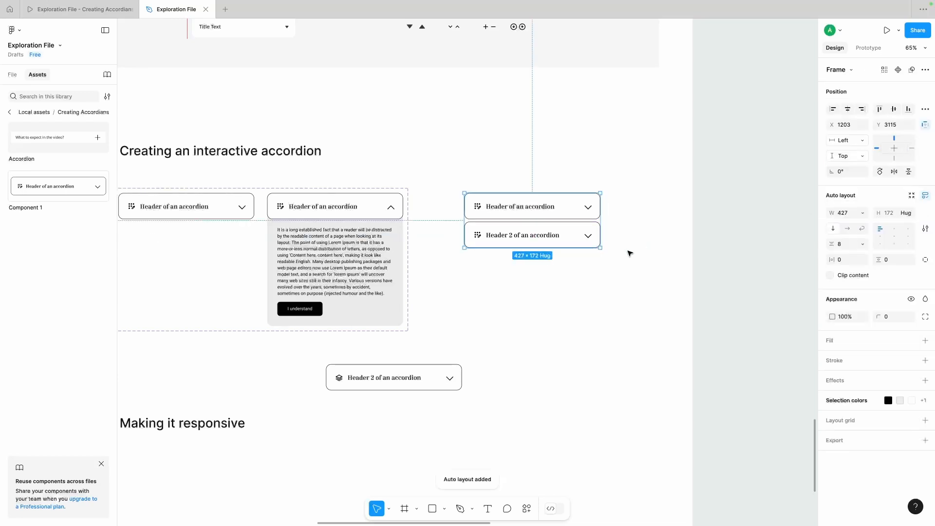
left_click(862, 215)
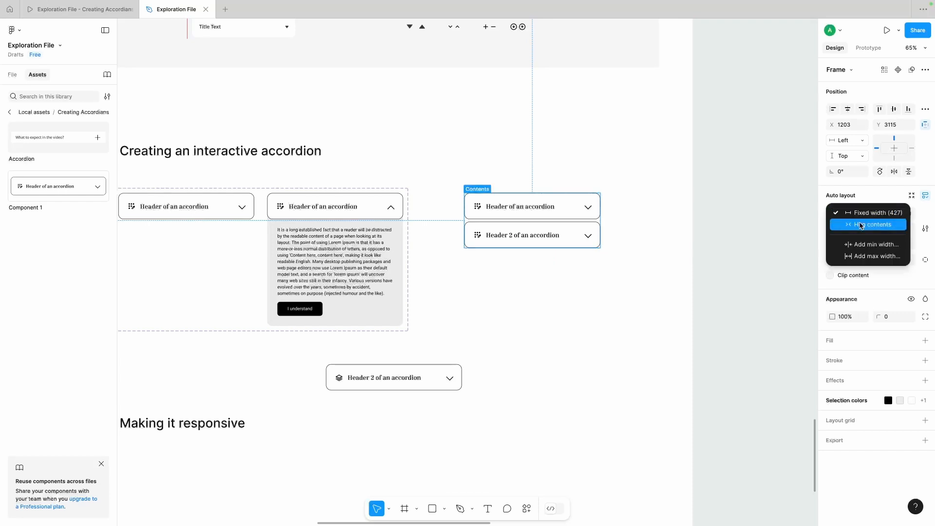
left_click(846, 225)
left_click(591, 288)
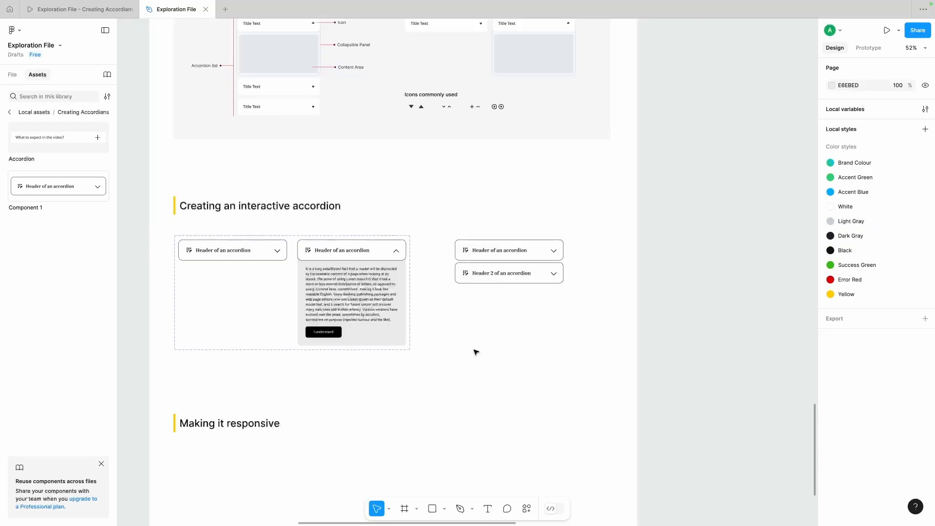
scroll(474, 352, "down", 2)
scroll(473, 352, "up", 5)
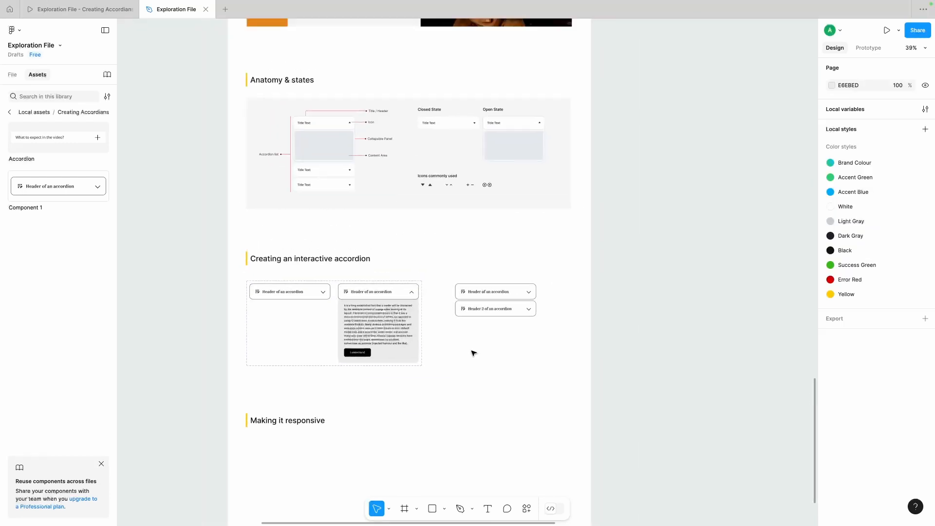
scroll(317, 161, "up", 5)
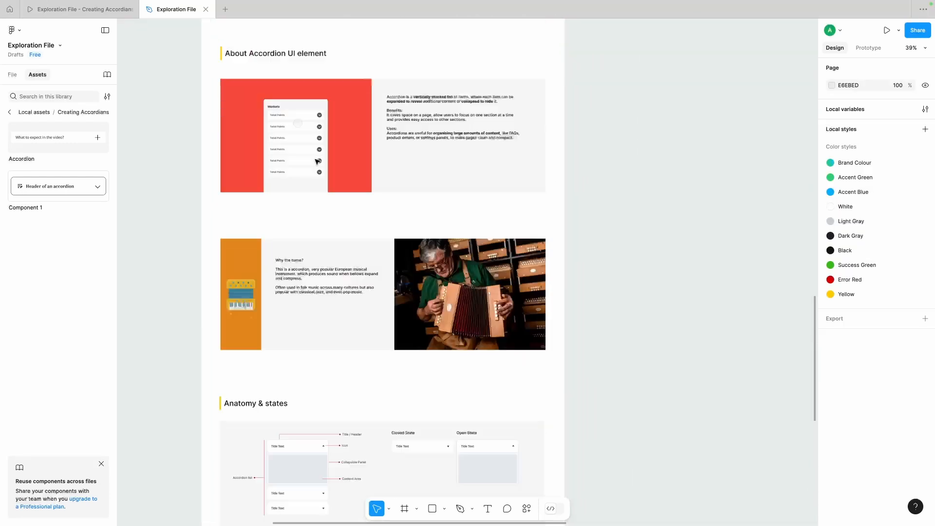
Step: Preview the Dropdown frame as a prototype and test expanding and collapsing the "Header of an accordion" instance
left_click(215, 104)
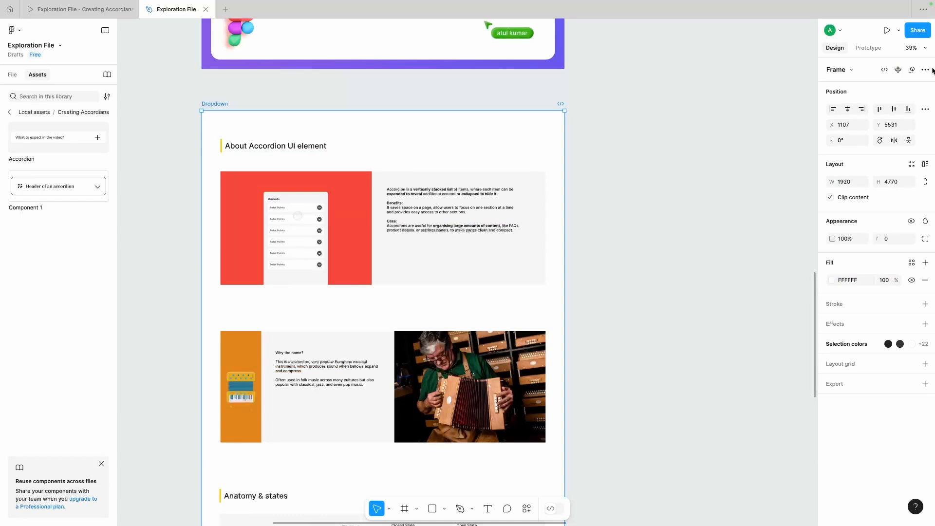
left_click(886, 30)
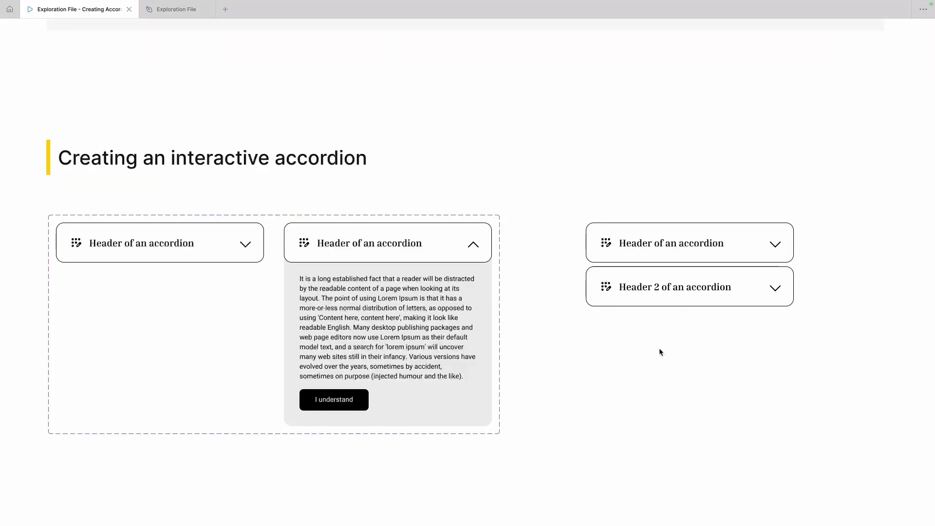
left_click(663, 244)
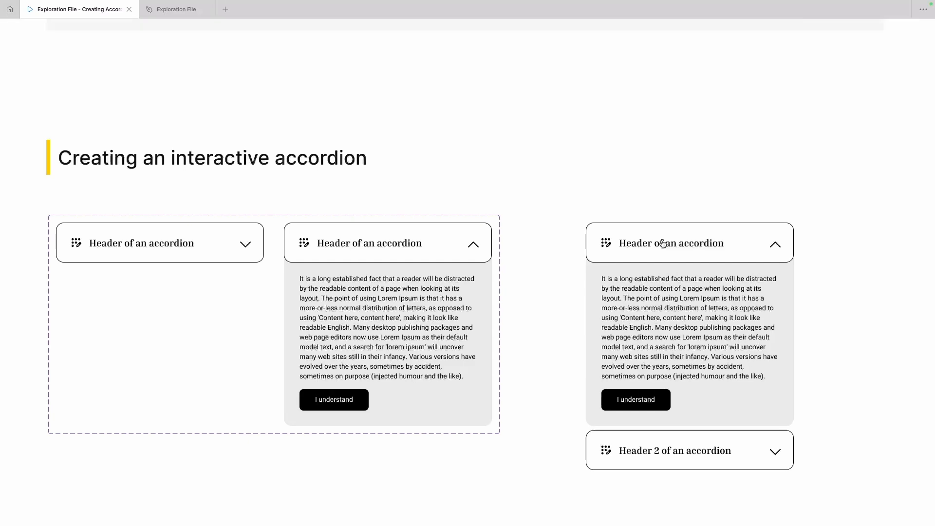
scroll(663, 244, "down", 2)
left_click(664, 216)
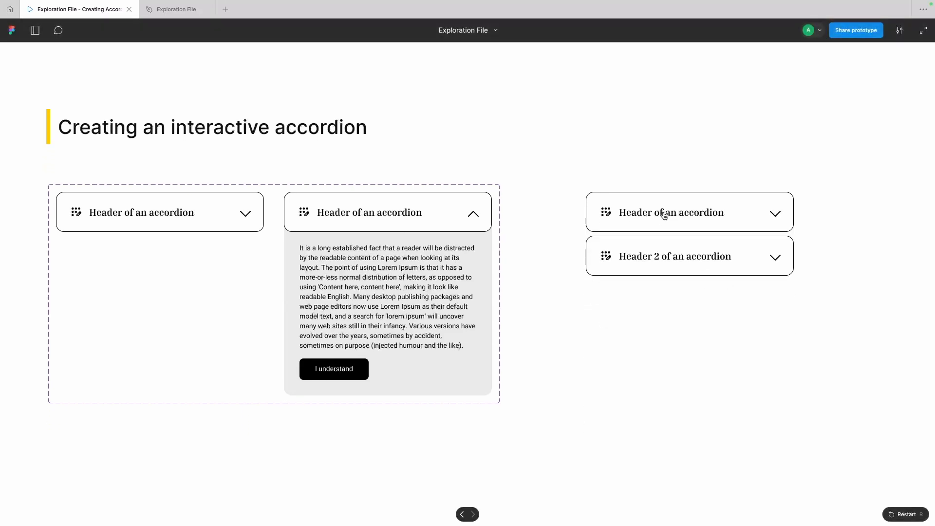
left_click(665, 215)
left_click(664, 215)
Step: Test opening and closing the "Header 2 of an accordion" instance, and toggle the first accordion again
left_click(654, 256)
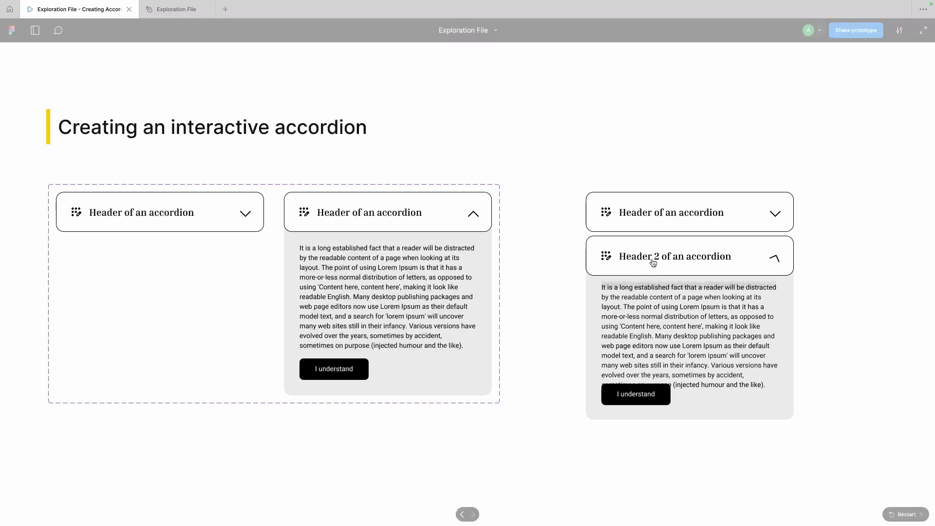
left_click(654, 263)
left_click(653, 262)
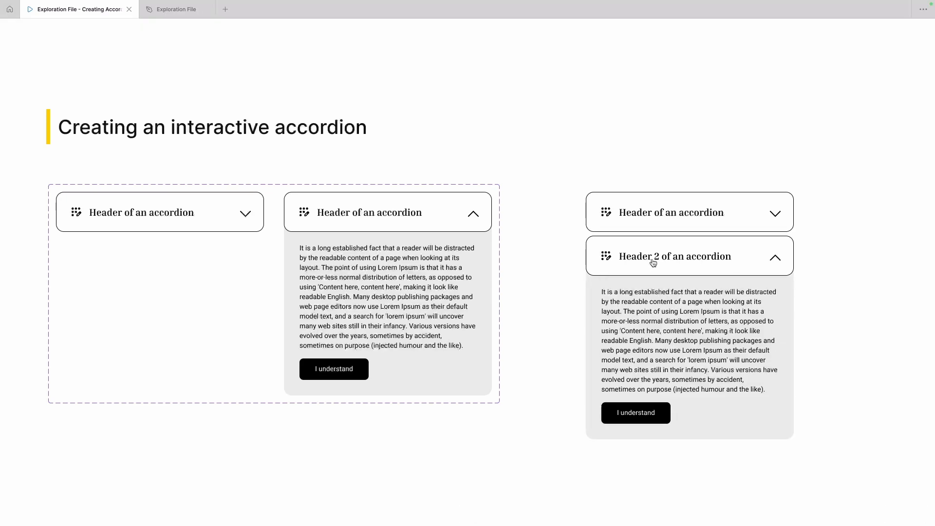
left_click(653, 262)
left_click(655, 228)
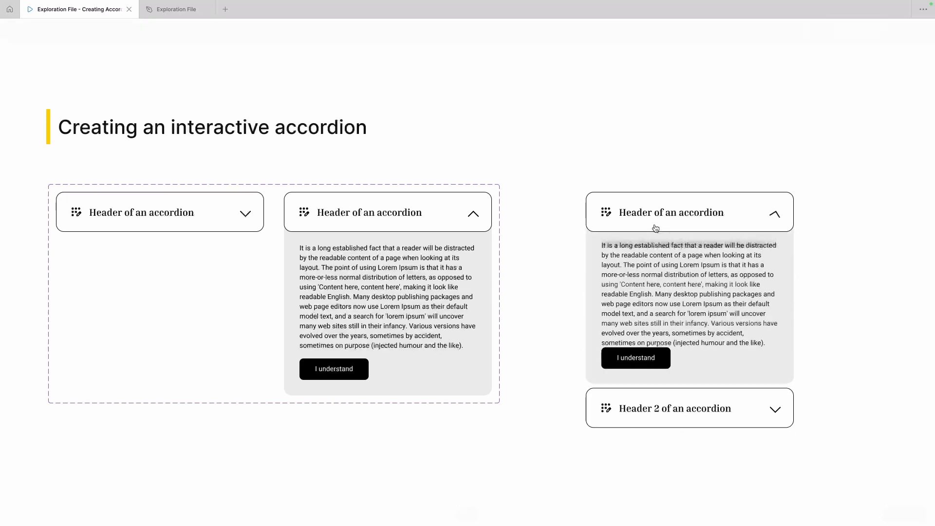
left_click(653, 226)
left_click(626, 150)
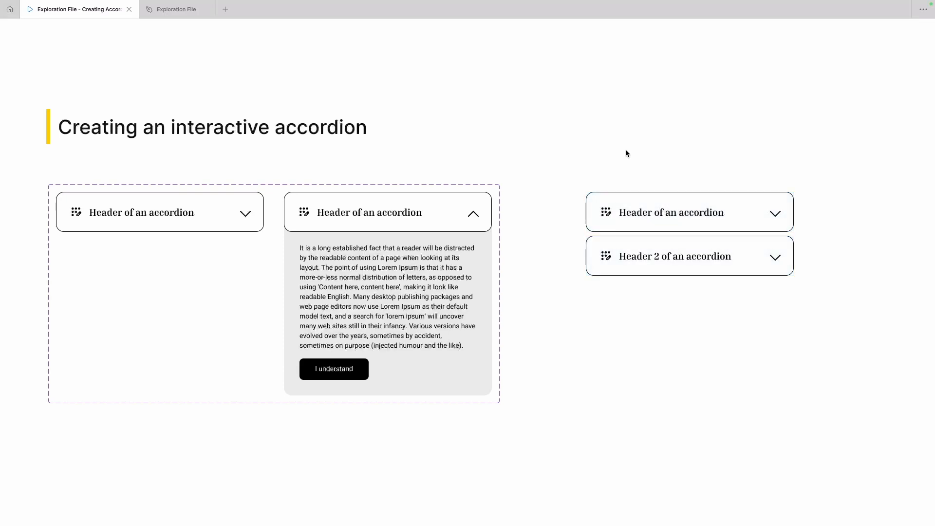
left_click(666, 145)
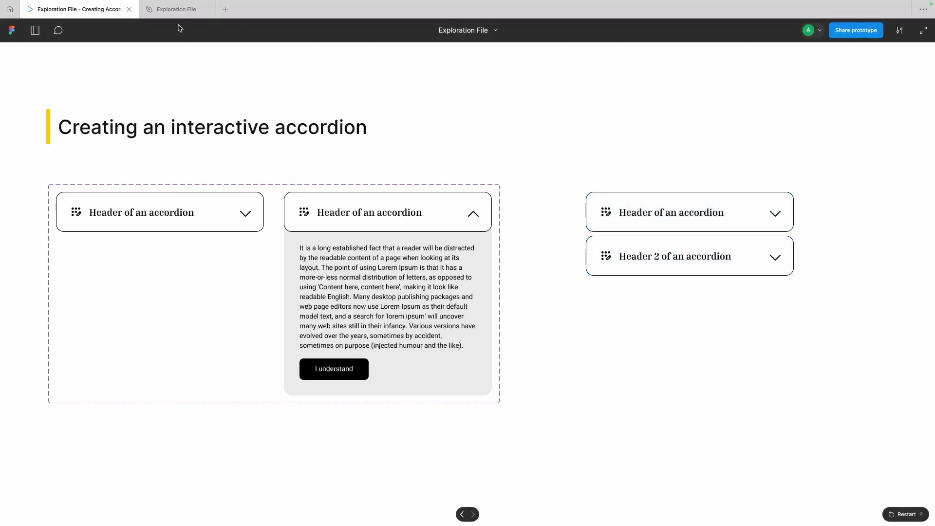
Step: Back in the design file, copy both accordion instances under "Making it responsive" and place them side by side at Y 3932
left_click(173, 11)
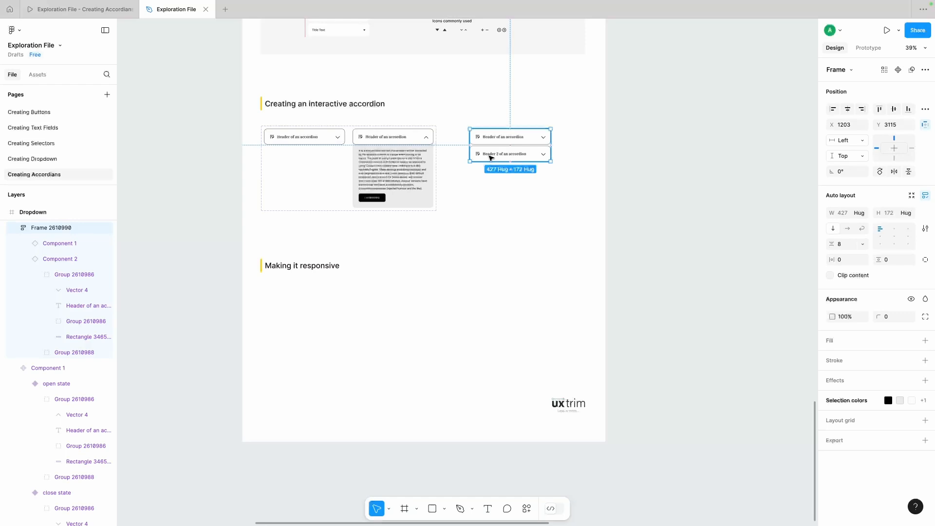
right_click(491, 157)
key("Escape")
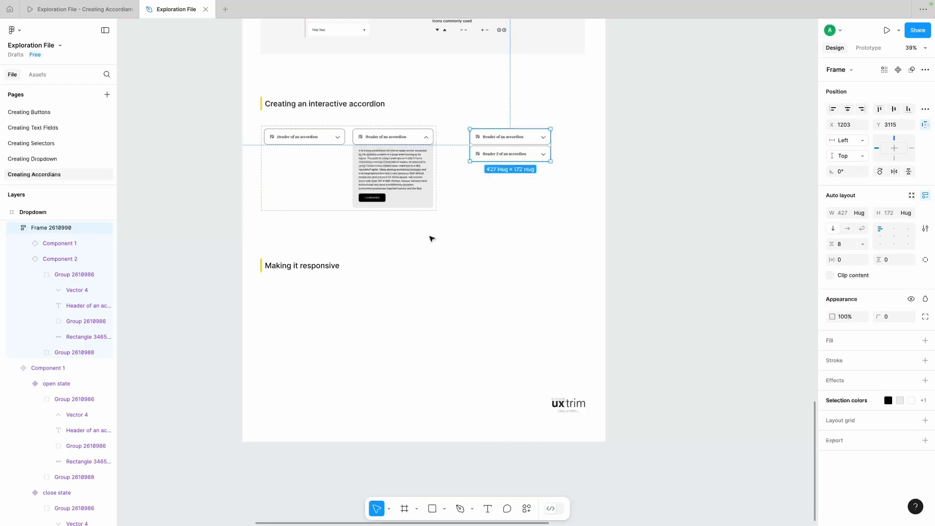
left_click_drag(495, 159, 318, 313)
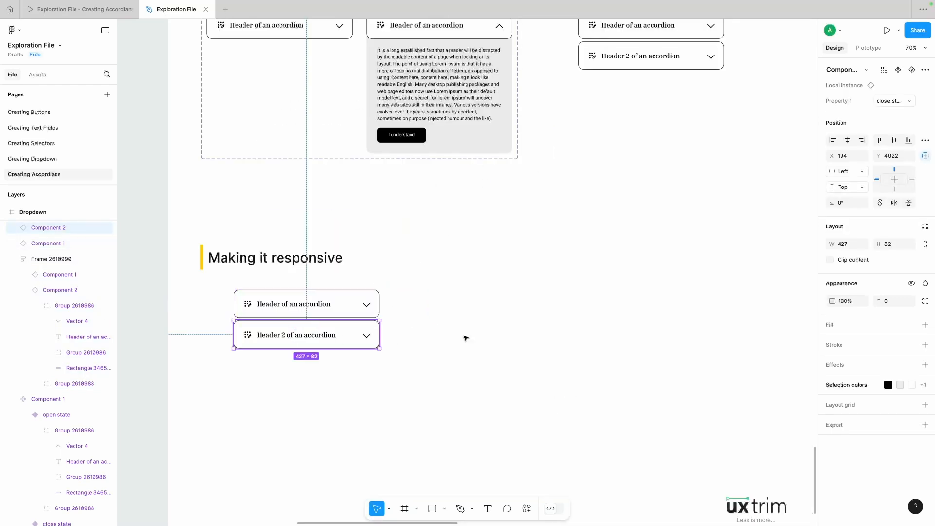
left_click_drag(282, 337, 471, 306)
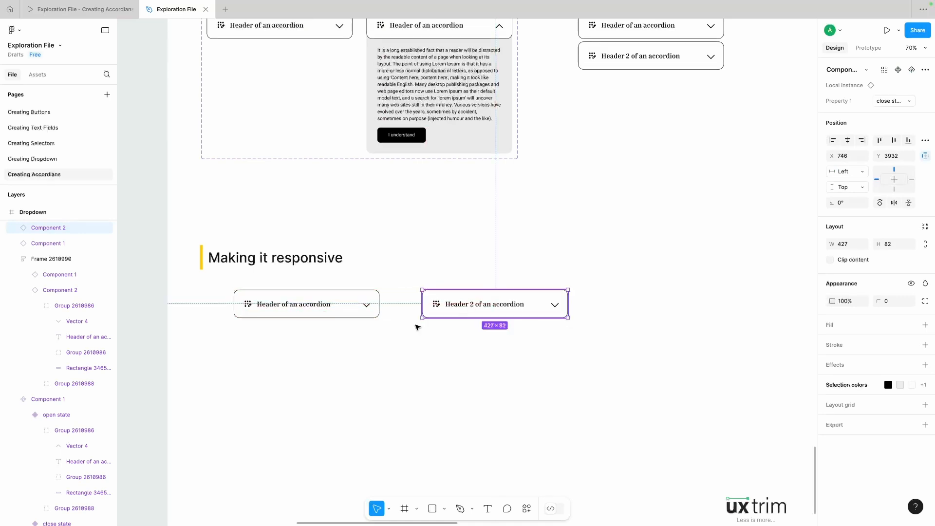
Step: Switch the copied "Header 2 of an accordion" instance to the open state variant
left_click(418, 326)
left_click(326, 299)
left_click(505, 305)
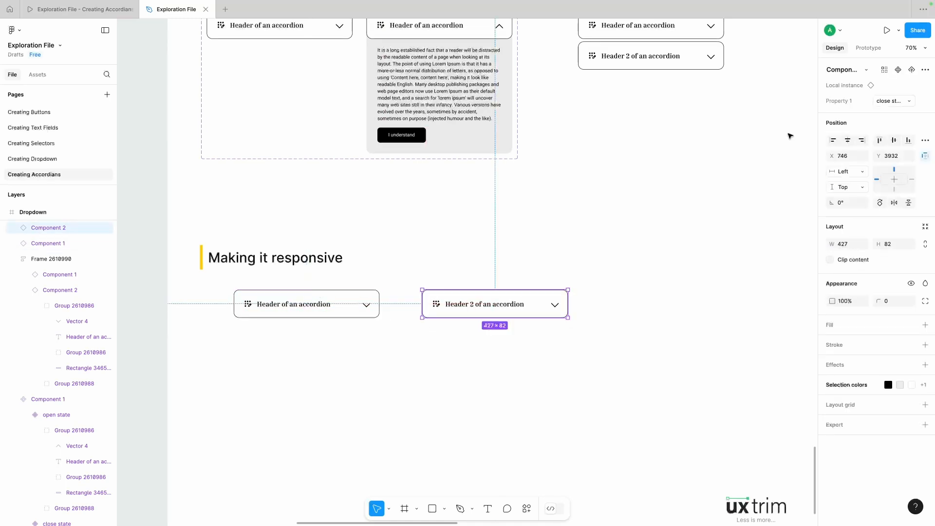
left_click(889, 101)
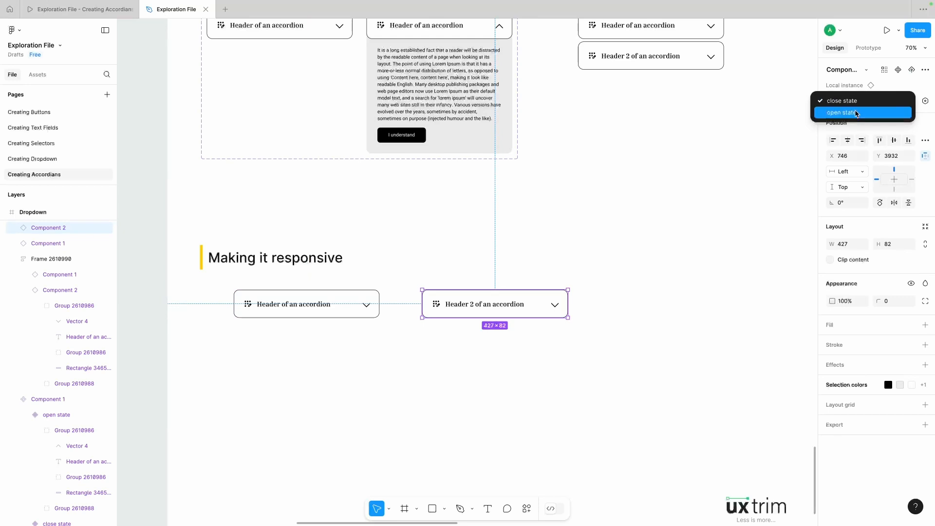
left_click(872, 113)
left_click(611, 191)
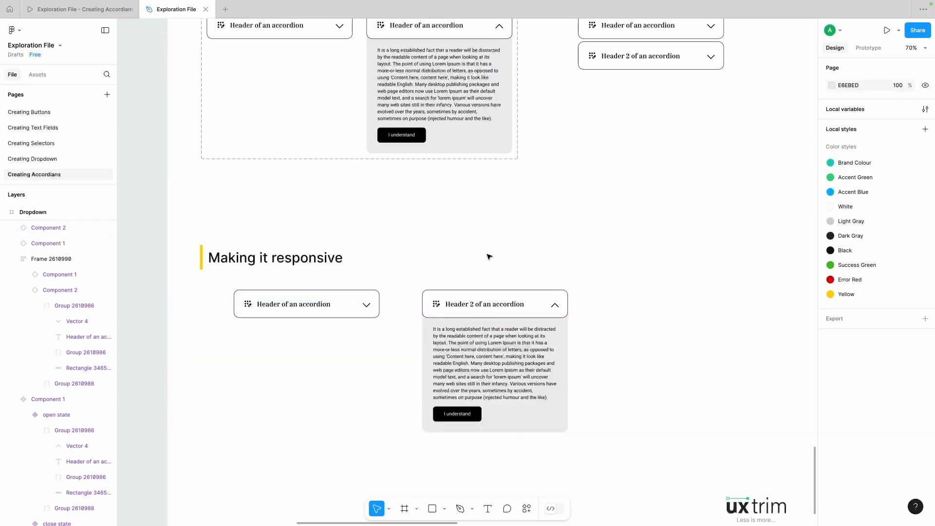
Step: Detach both accordion copies under "Making it responsive" from their main component
left_click(285, 310)
left_click(289, 358)
left_click(311, 305)
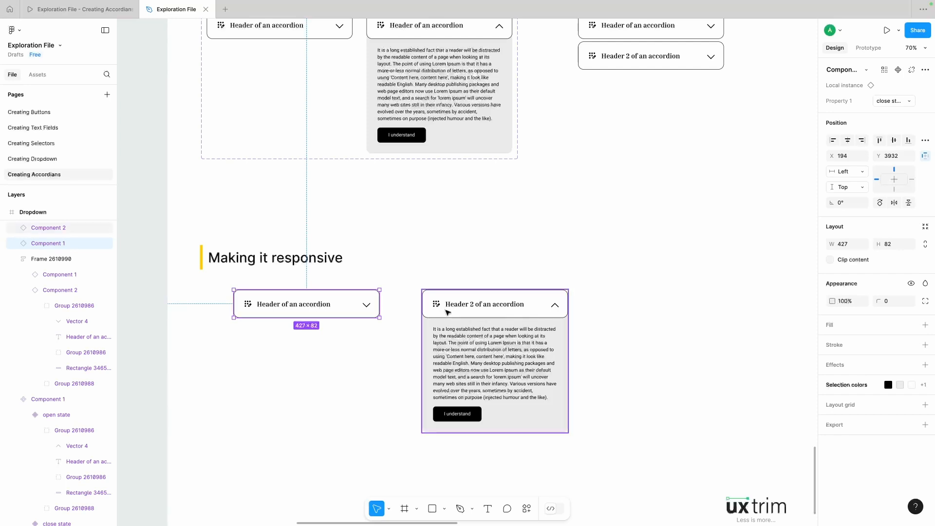
left_click(447, 312, "shift")
right_click(448, 312)
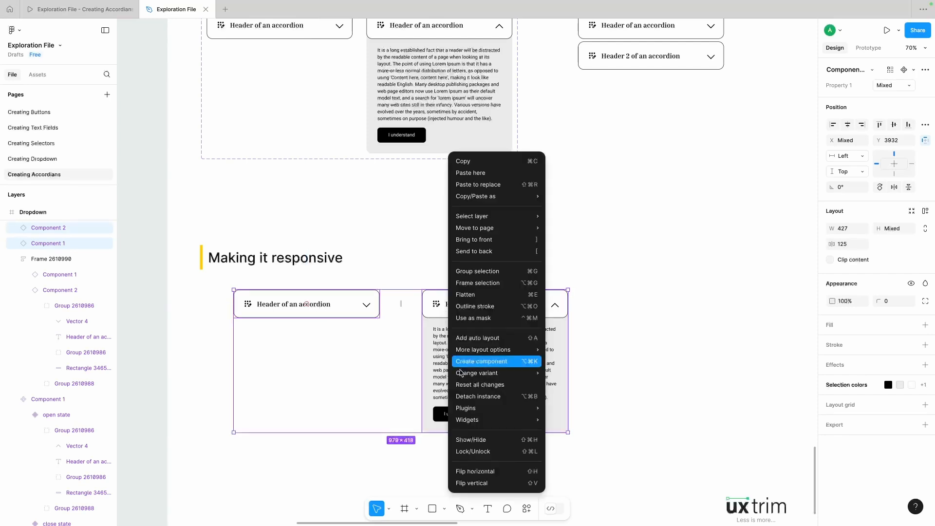
left_click(462, 395)
left_click(351, 380)
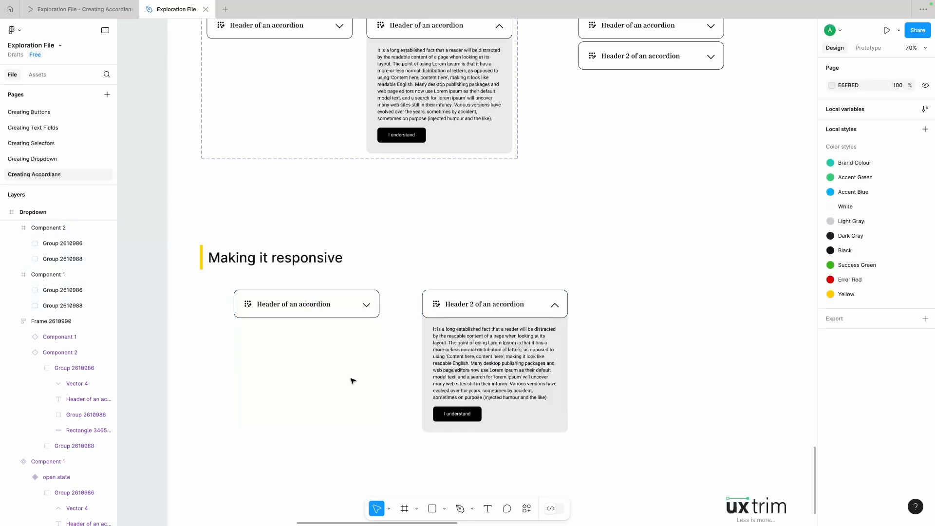
Step: Delete the content group Group 2610988 from the detached closed accordion, keeping its header group
left_click(307, 309)
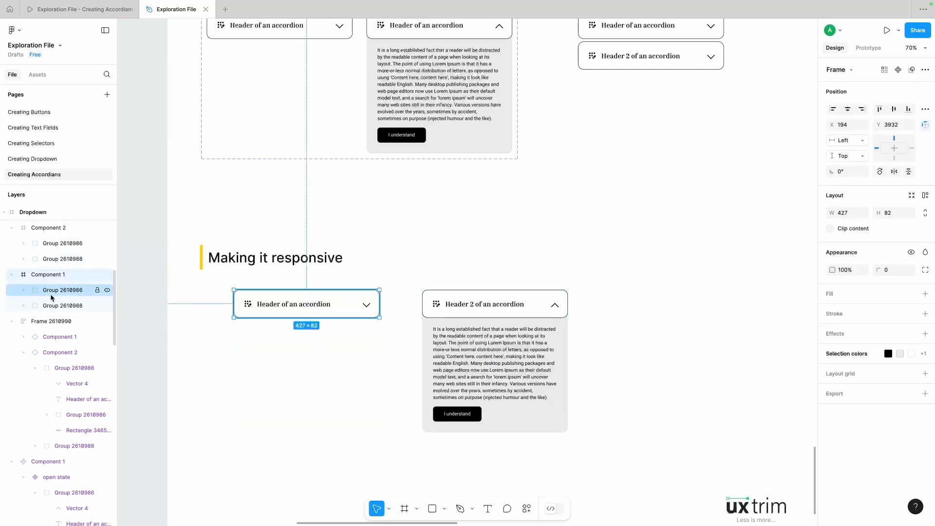
left_click(50, 294)
left_click(78, 307)
key("Delete")
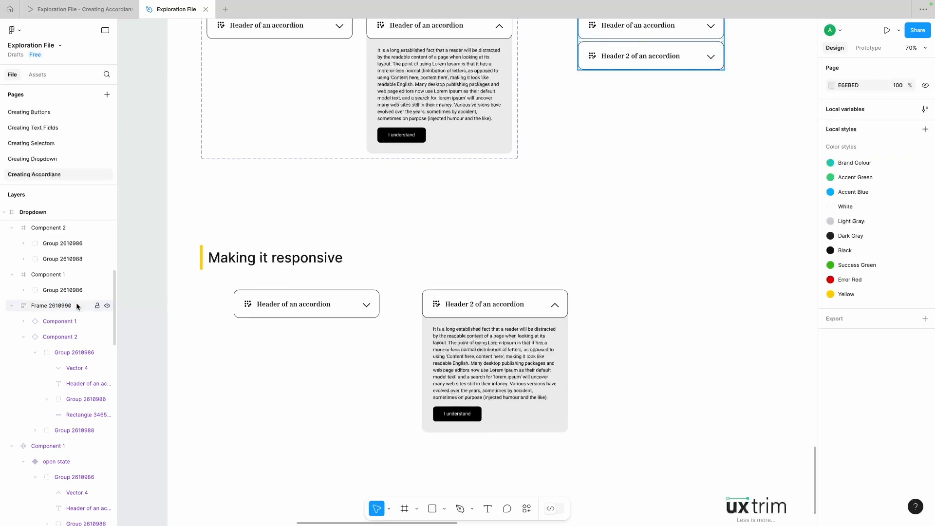
Step: Ungroup the detached closed accordion's frame so its header group sits directly in the Dropdown frame
left_click(288, 304)
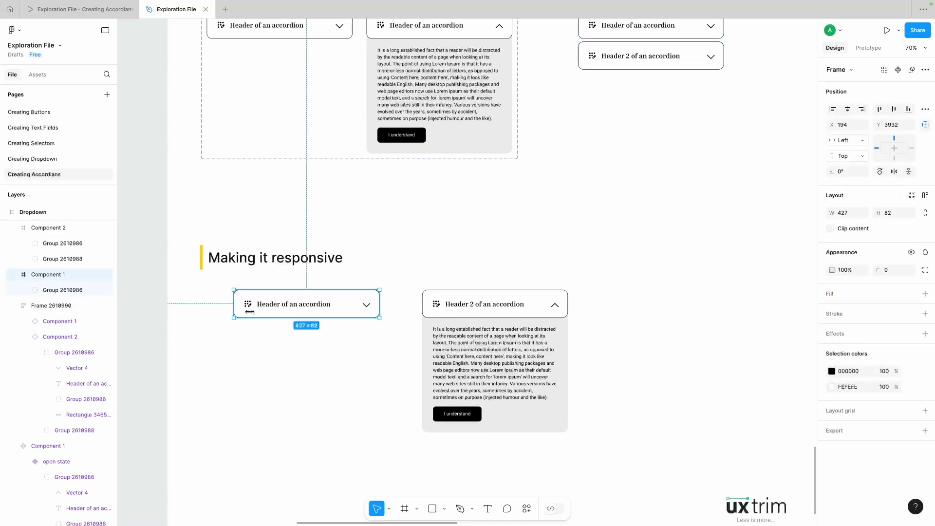
right_click(275, 304)
left_click(295, 306)
left_click(278, 359)
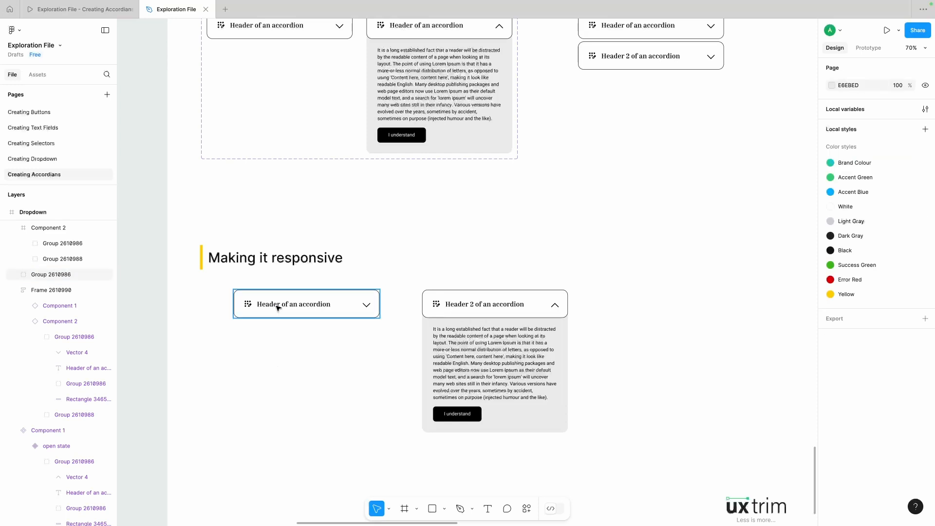
left_click(275, 305)
Step: Ungroup the detached open accordion's frame into separate header and content groups
left_click(461, 301)
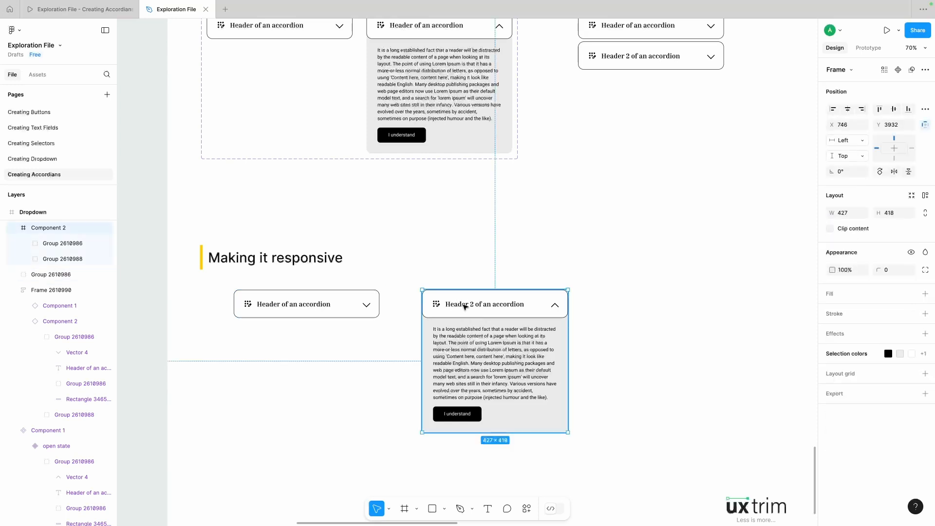
right_click(464, 306)
left_click(485, 313)
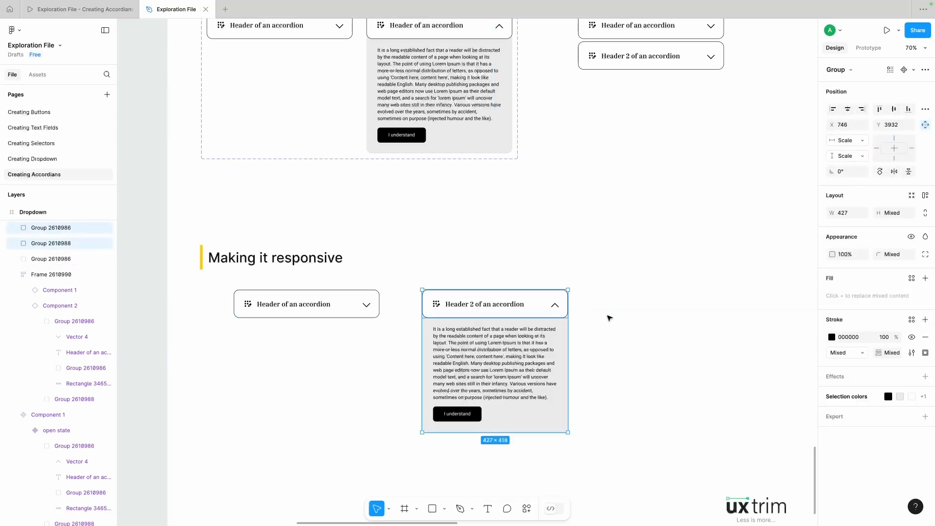
left_click(609, 317)
Step: Move the open accordion's content group straight down so it sits just below the "Header 2 of an accordion" header
left_click(486, 311)
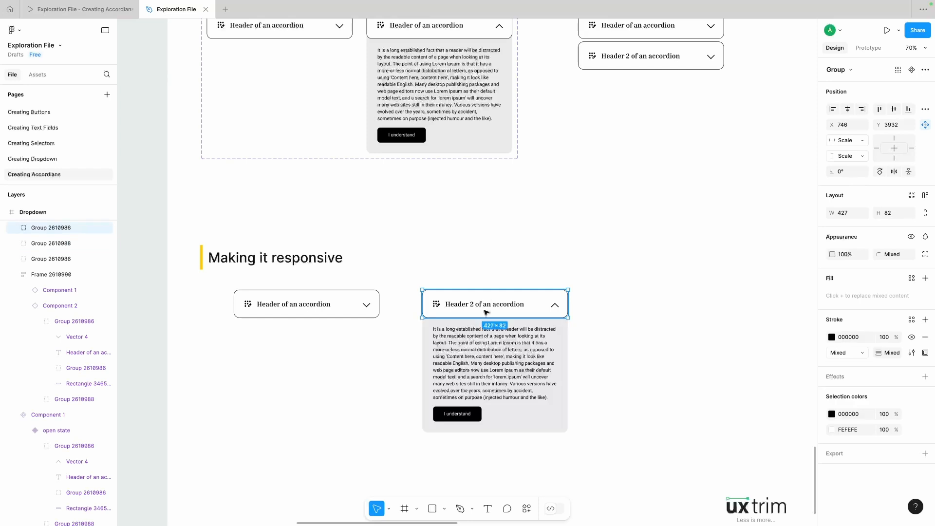
left_click(475, 351)
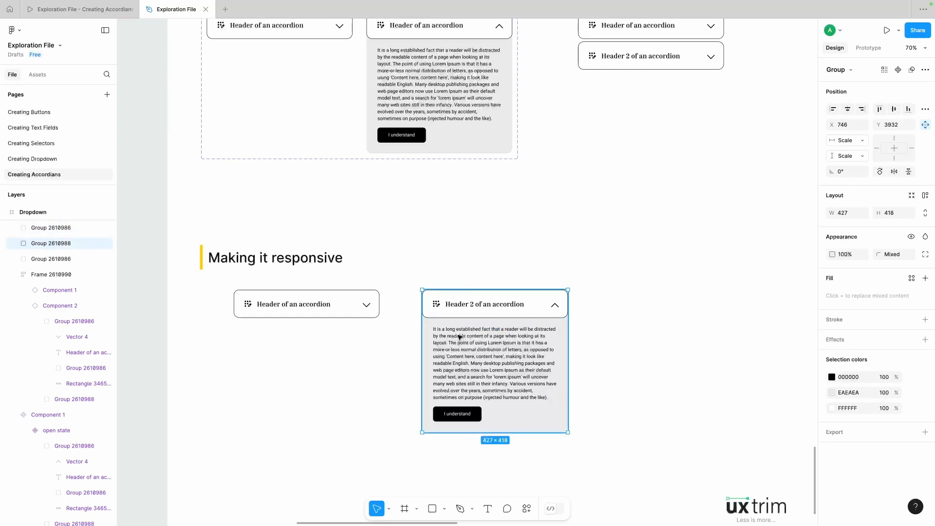
left_click_drag(462, 343, 461, 375)
left_click(348, 379)
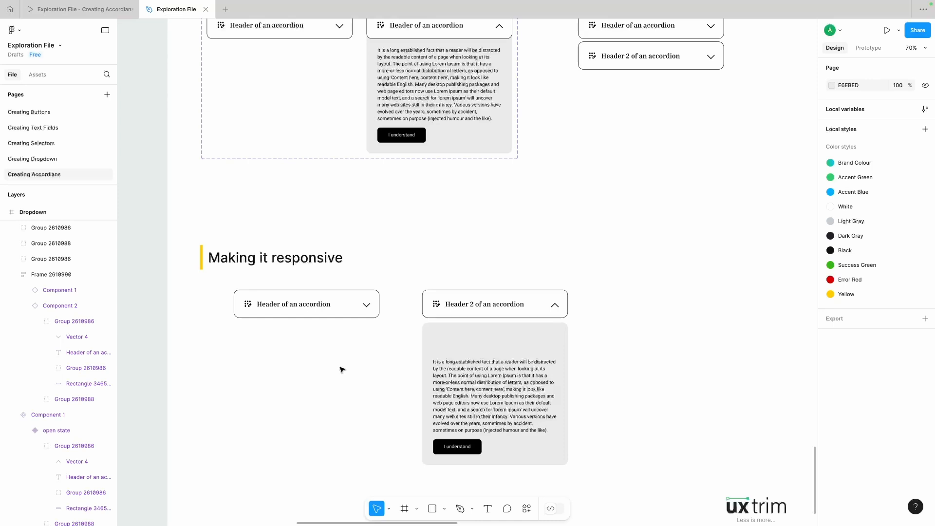
Step: Try stretching the closed "Header of an accordion" group to a width of 472 and undo the resize
left_click(339, 293)
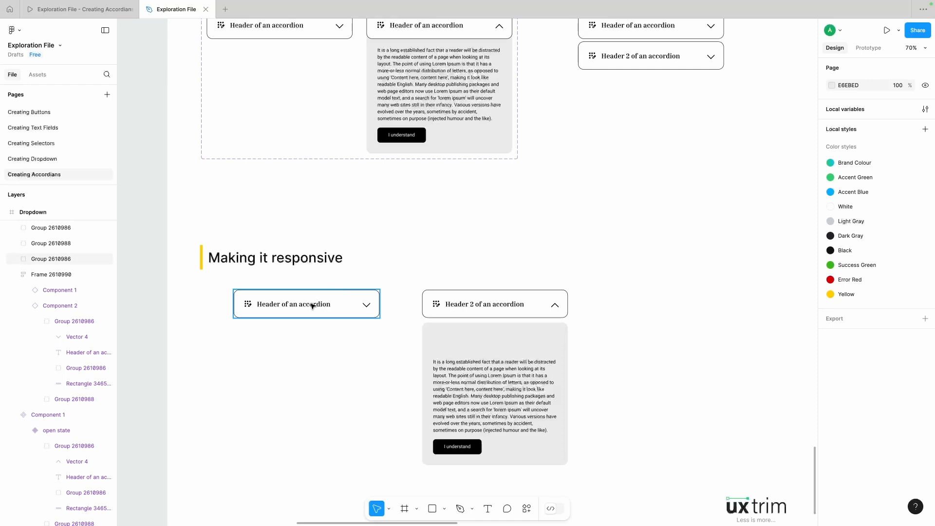
mouse_move(378, 304)
left_mouse_down()
mouse_move(421, 304)
mouse_move(286, 305)
mouse_move(395, 307)
left_mouse_up()
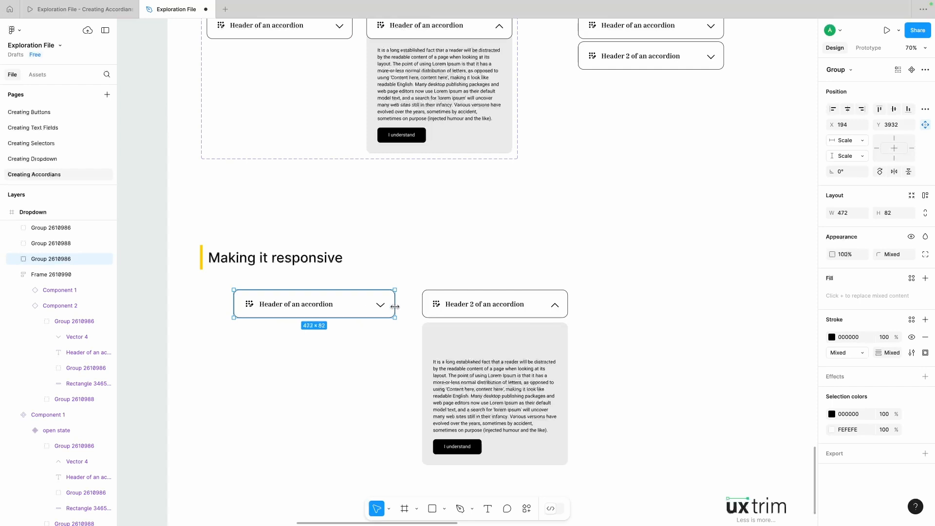
key("ctrl+z")
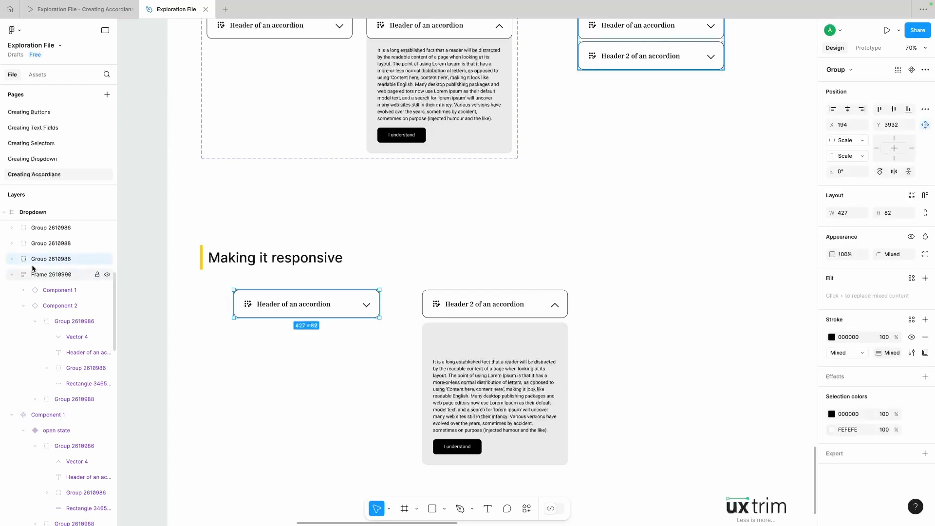
Step: Examine the closed header group's layers: the chevron vector, title text, icon group and background rectangle
left_click(10, 260)
left_click(53, 275)
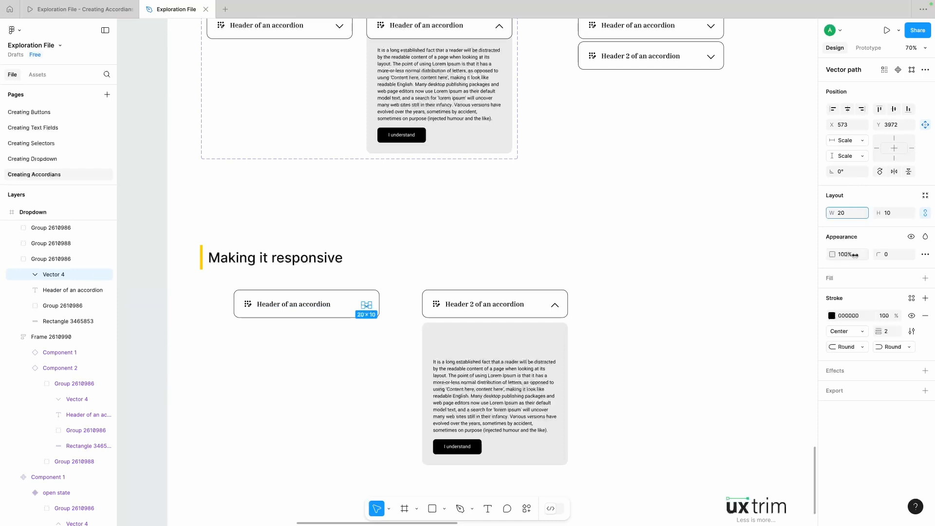
left_click(642, 304)
double_click(298, 307)
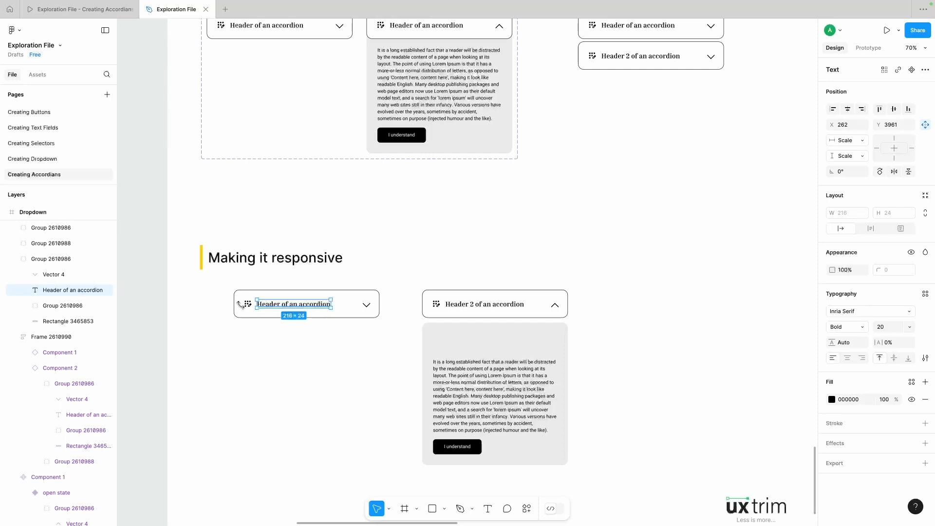
left_click(247, 305)
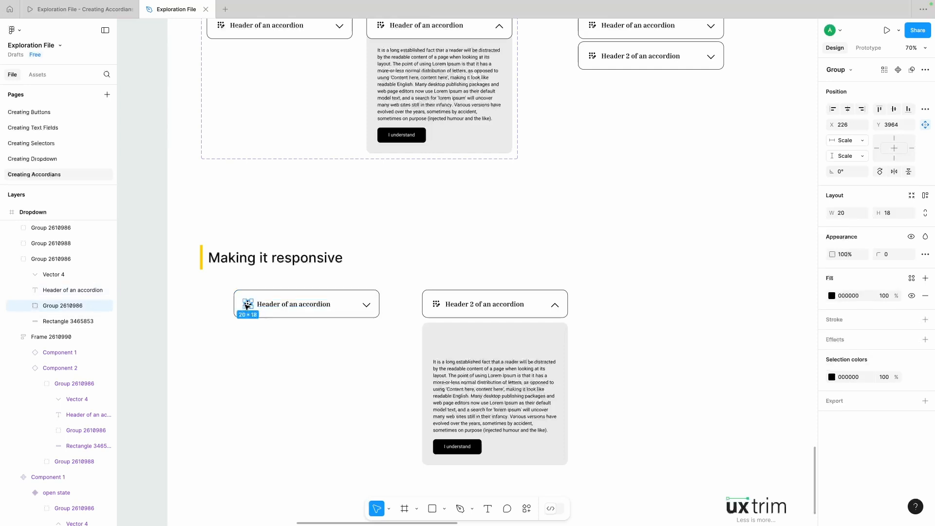
left_click(306, 292)
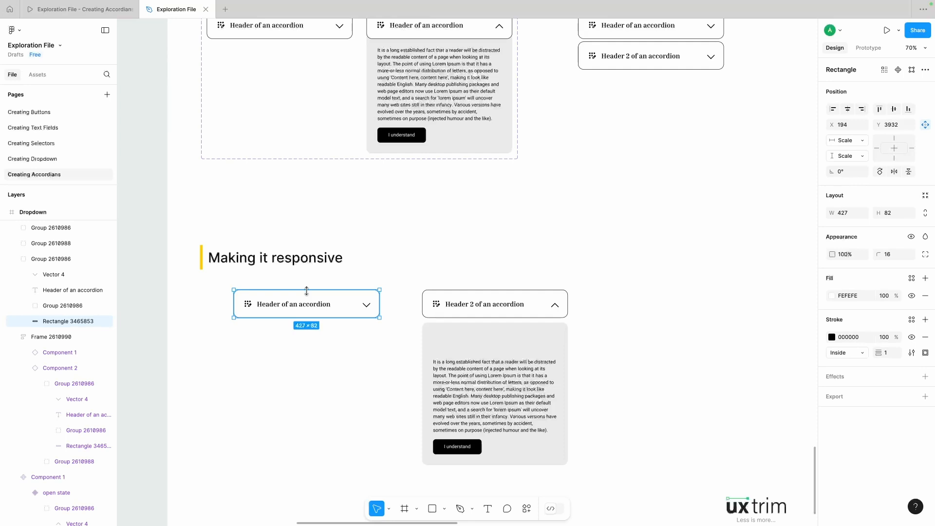
left_click(302, 346)
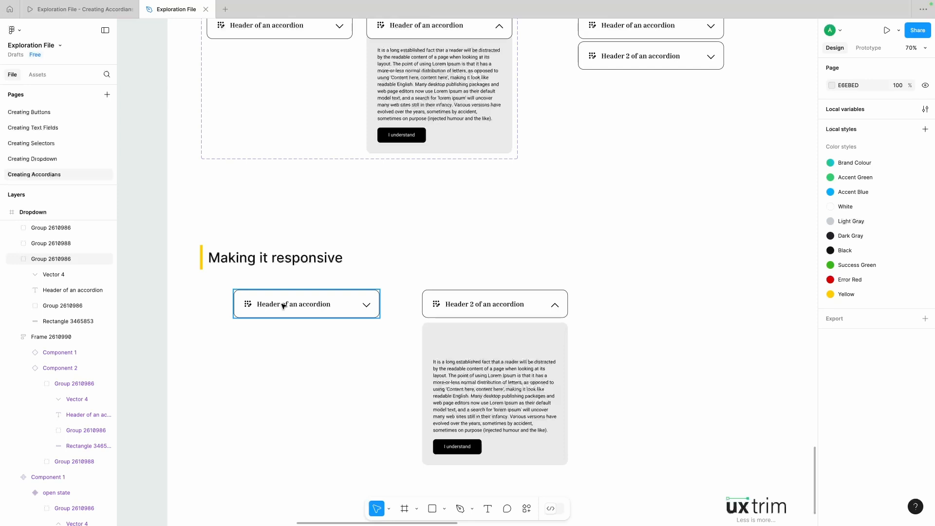
Step: Ungroup the closed "Header of an accordion" group and apply auto layout to its icon, title, chevron and background
right_click(284, 306)
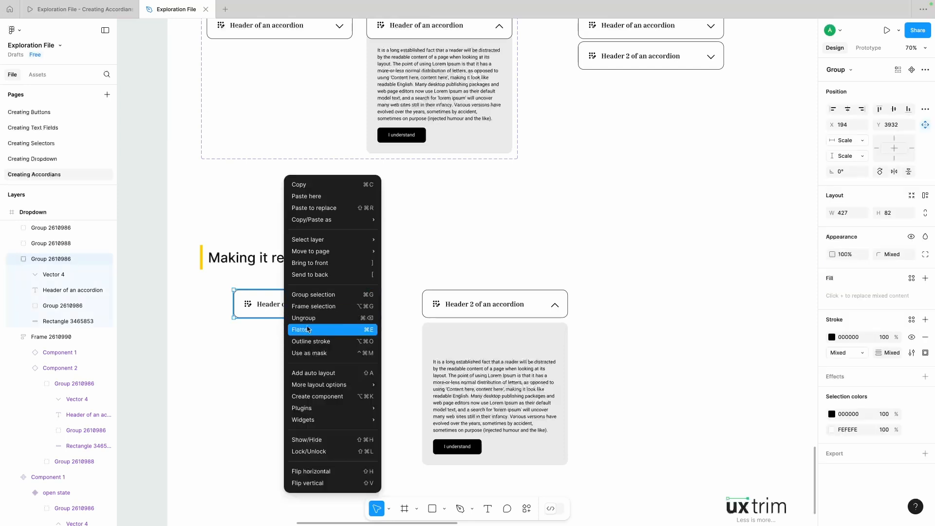
left_click(313, 321)
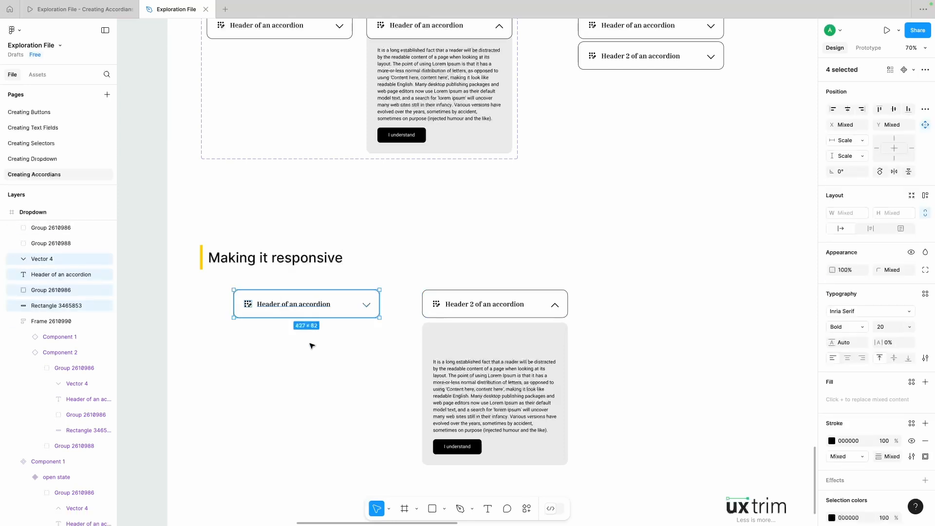
left_click(926, 196)
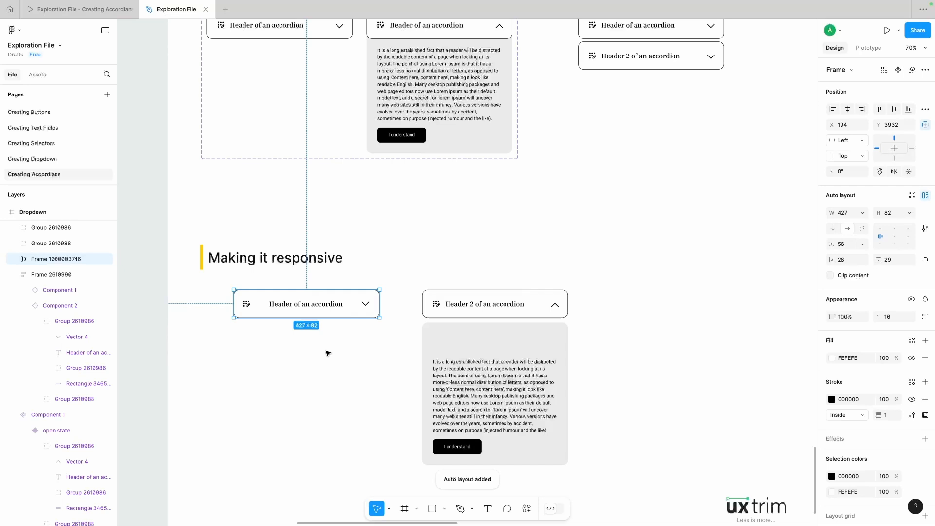
double_click(315, 306)
left_click(288, 361)
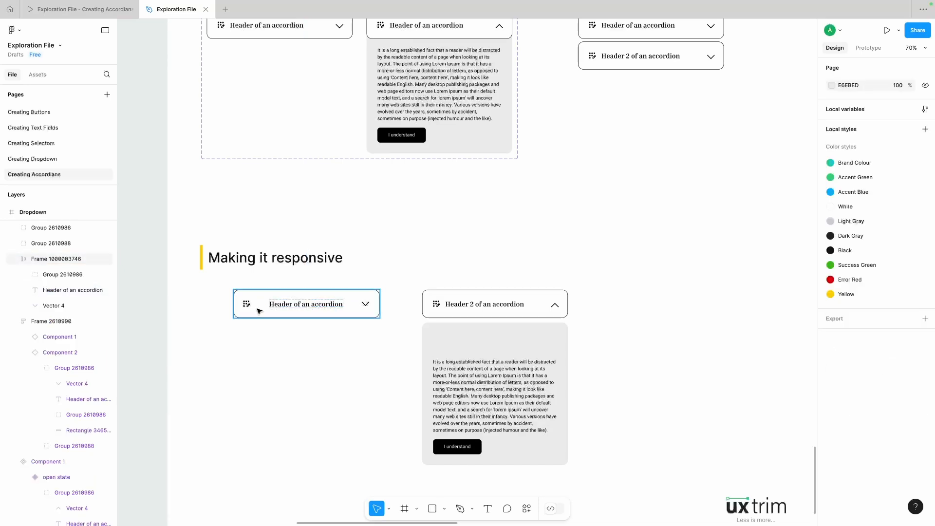
Step: Set the closed header frame's horizontal gap to 16, try centre and right alignment, and return it to left alignment
left_click(285, 305)
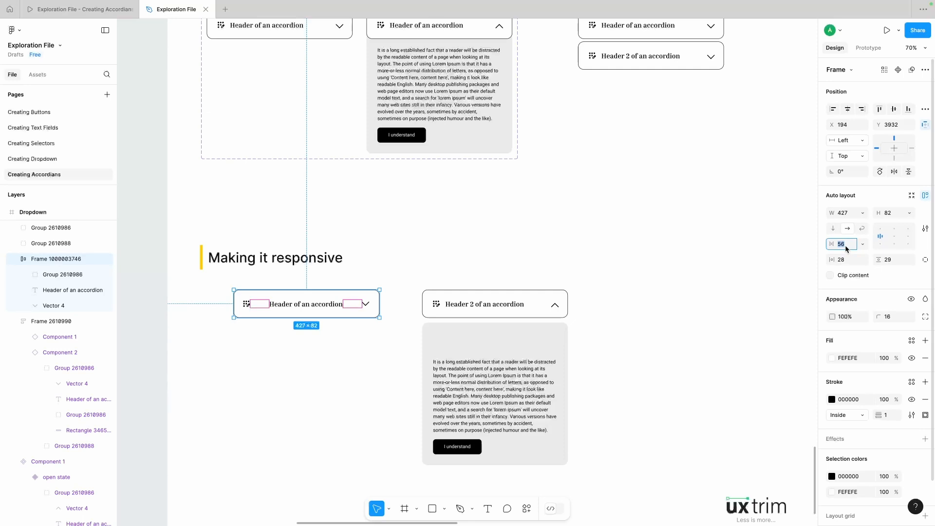
type("16")
key("Return")
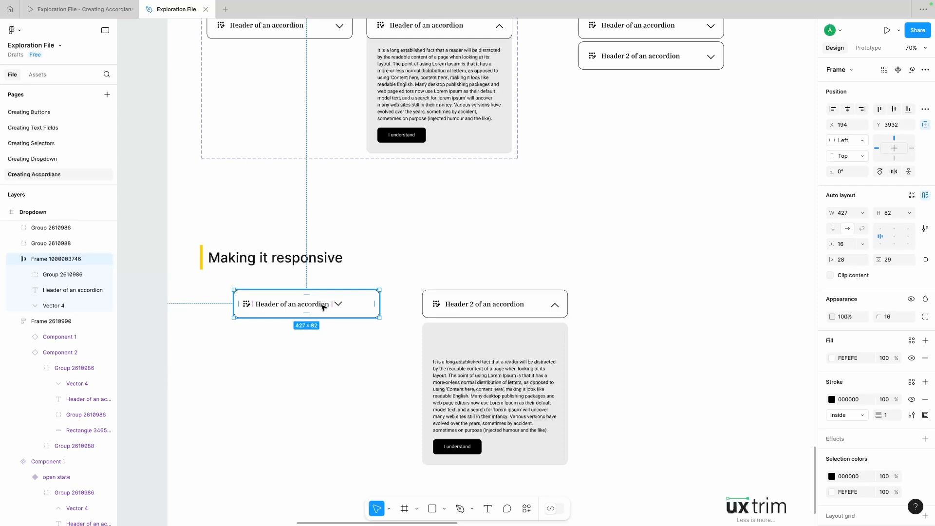
left_click(895, 237)
left_click(909, 237)
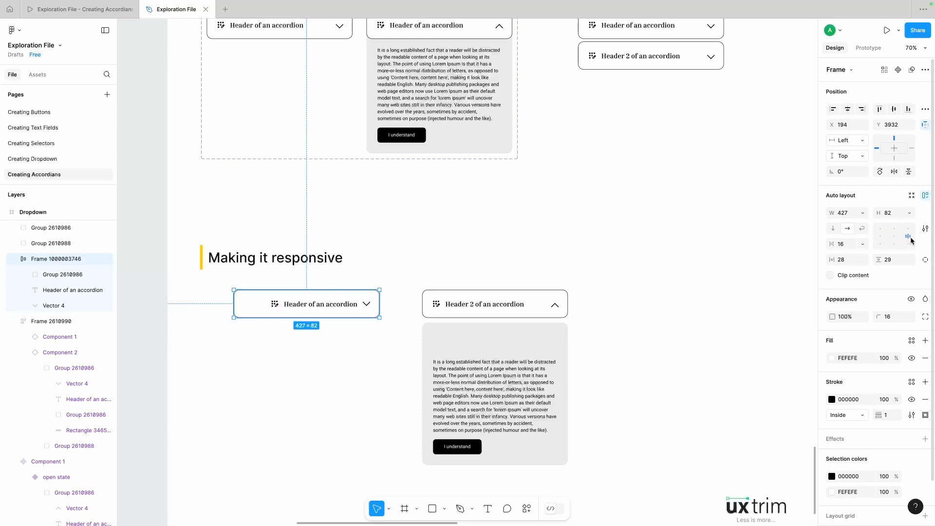
left_click(882, 238)
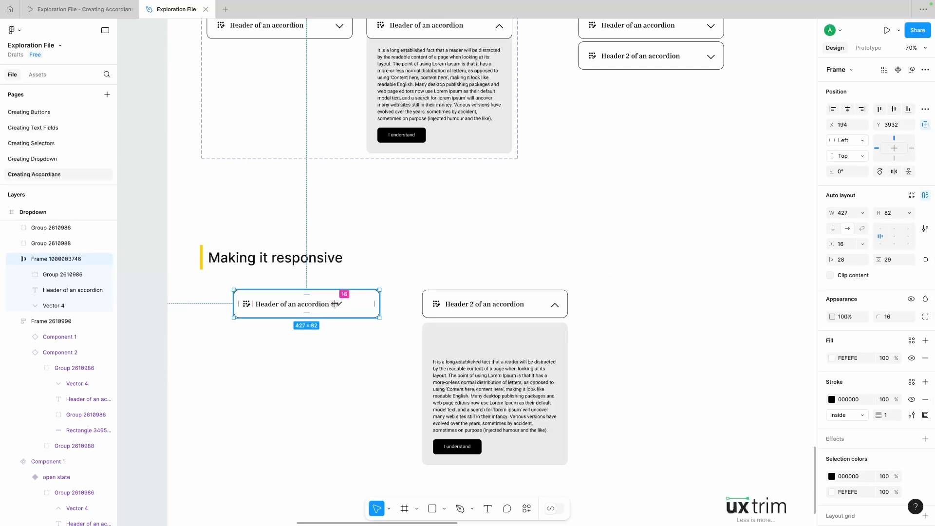
Step: Set the width of the closed header's title text to fill the container
left_click(288, 305)
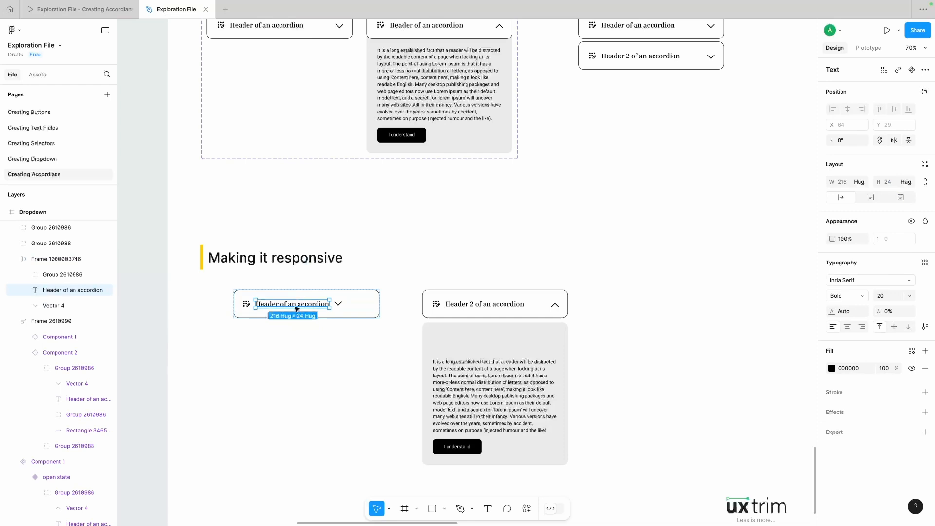
left_click(865, 183)
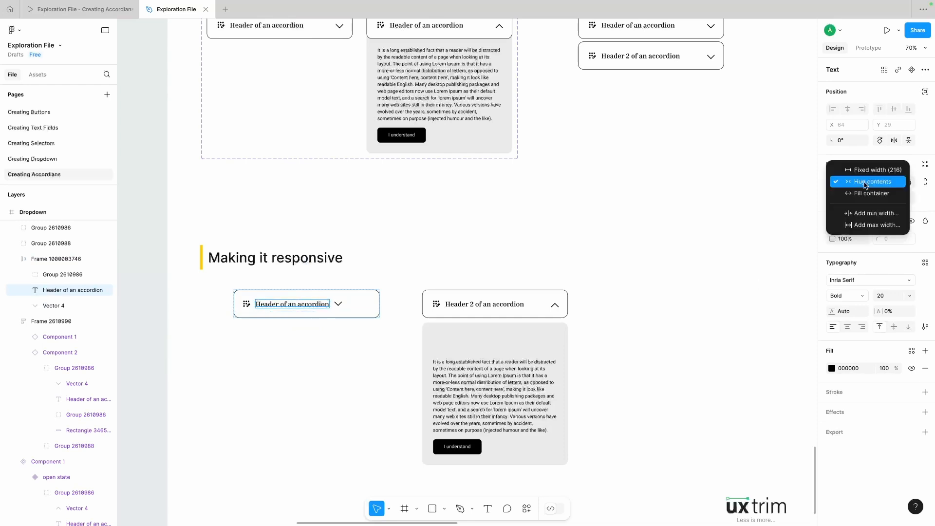
left_click(864, 193)
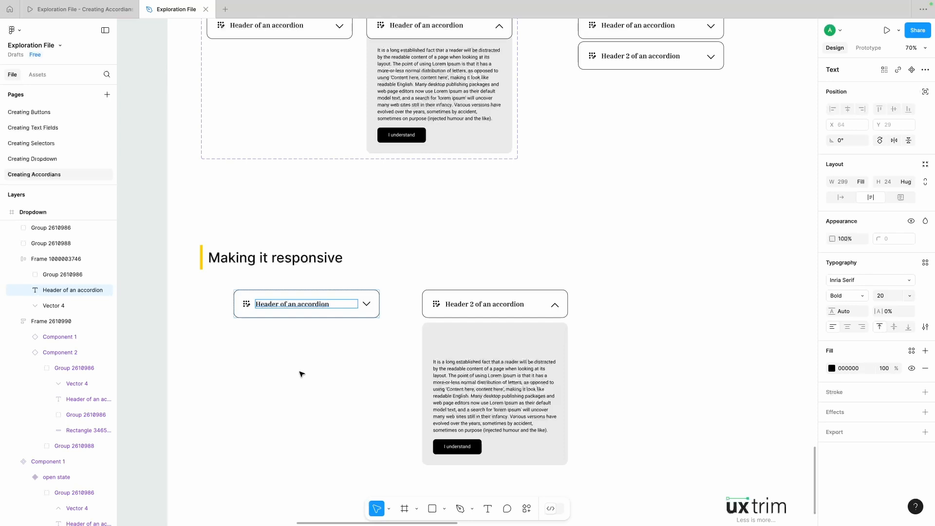
left_click(297, 344)
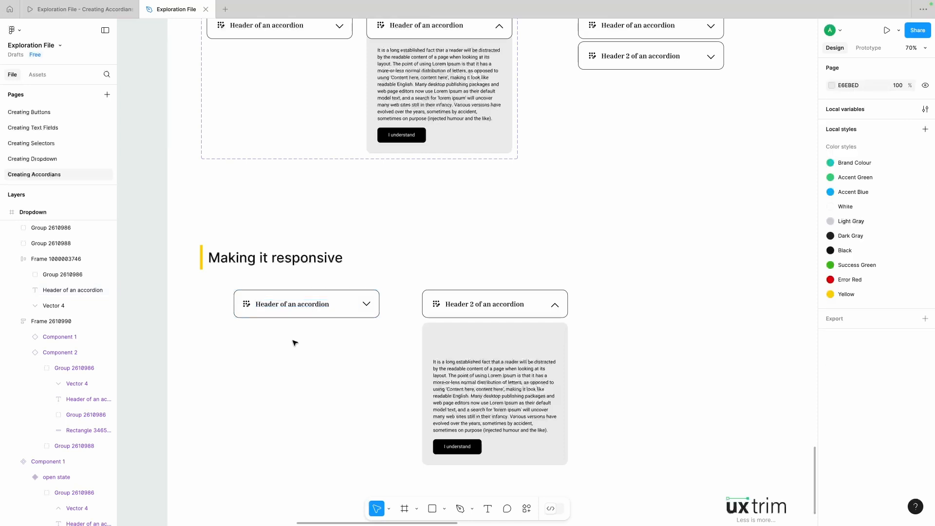
Step: Check the width sizing options of the closed header's chevron and icon group
left_click(369, 305)
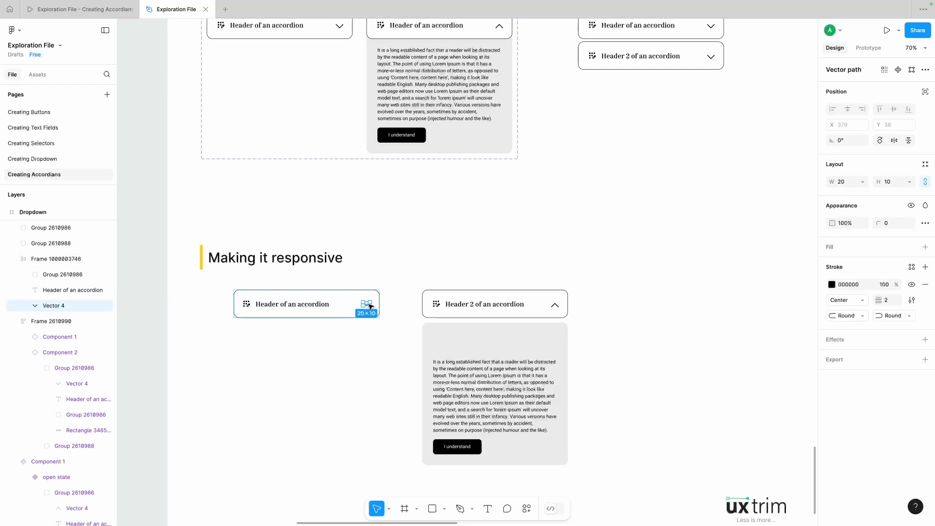
left_click(864, 185)
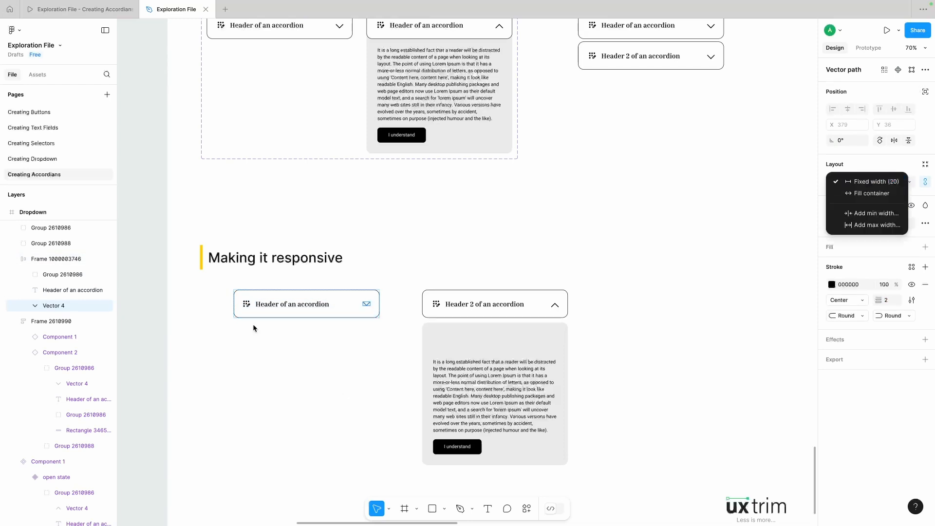
left_click(249, 307)
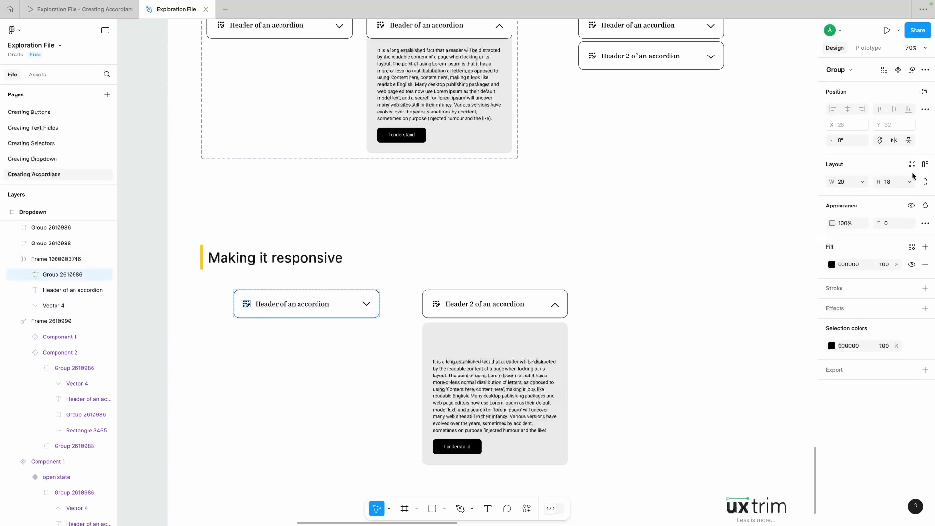
left_click(863, 184)
left_click(701, 230)
left_click(699, 230)
Step: Resize the closed header frame to a width of 421 and check how its title text follows
left_click(295, 306)
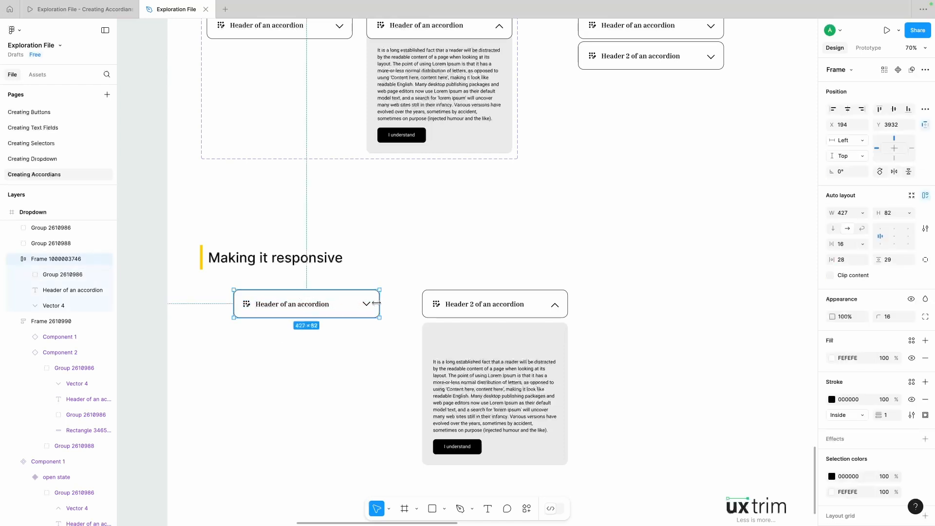
mouse_move(379, 303)
left_mouse_down()
mouse_move(305, 304)
mouse_move(378, 301)
left_mouse_up()
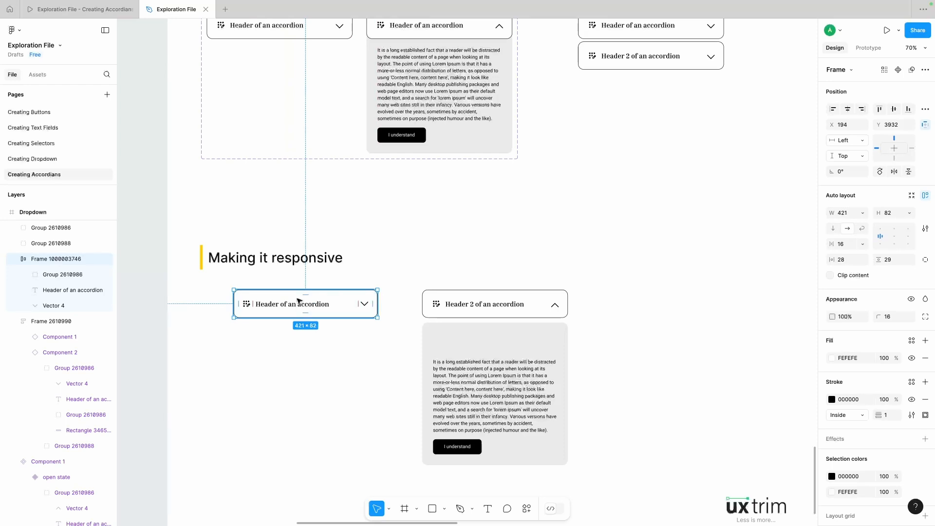
double_click(291, 306)
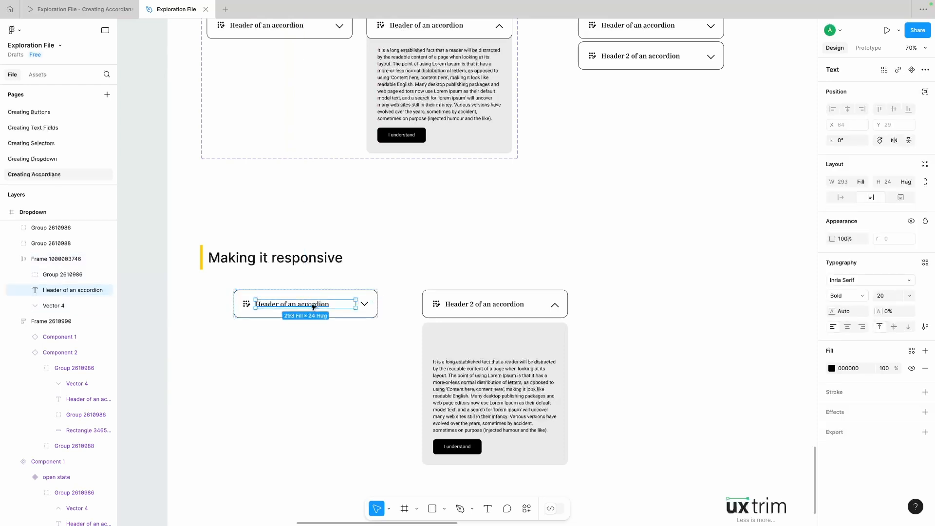
left_click(325, 380)
left_click(324, 307)
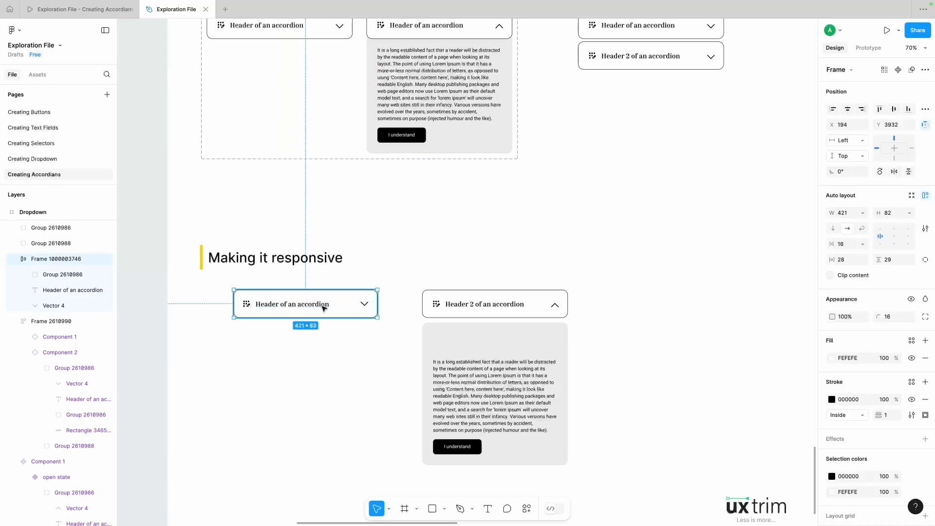
double_click(323, 306)
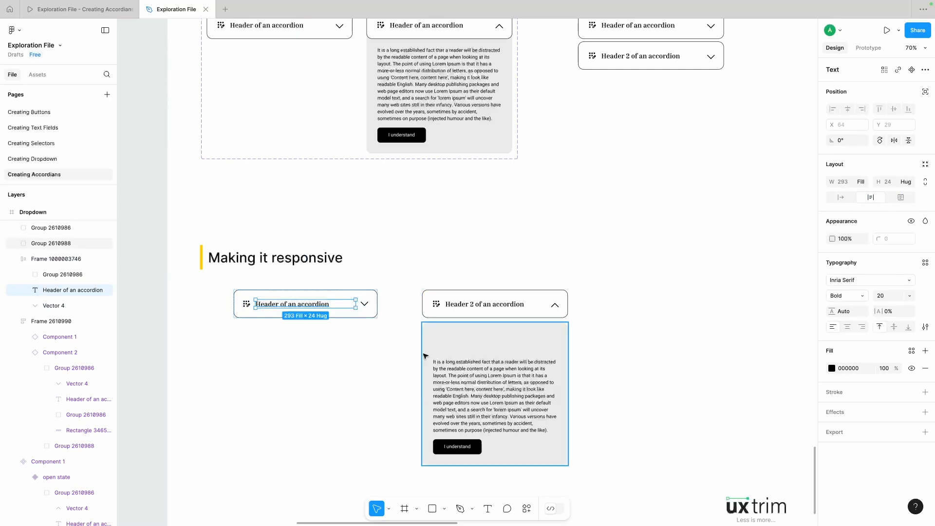
left_click(374, 378)
Step: Align the closed header frame's contents to the top left and set its vertical padding to 28
left_click(320, 305)
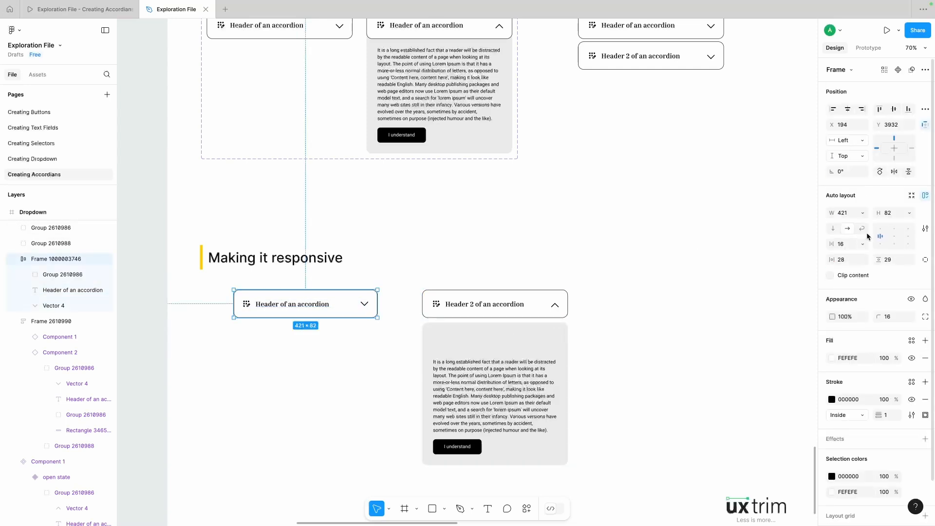
left_click(883, 233)
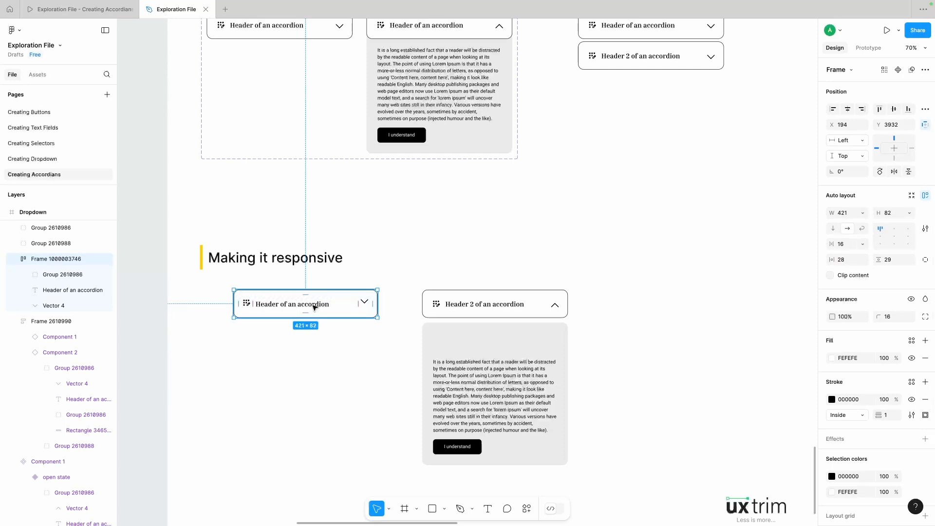
left_click(898, 260)
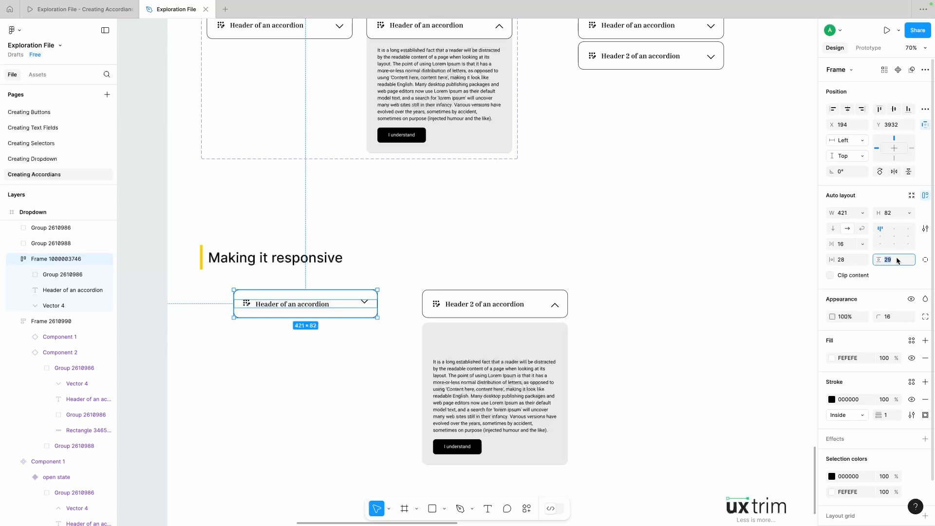
key("Down")
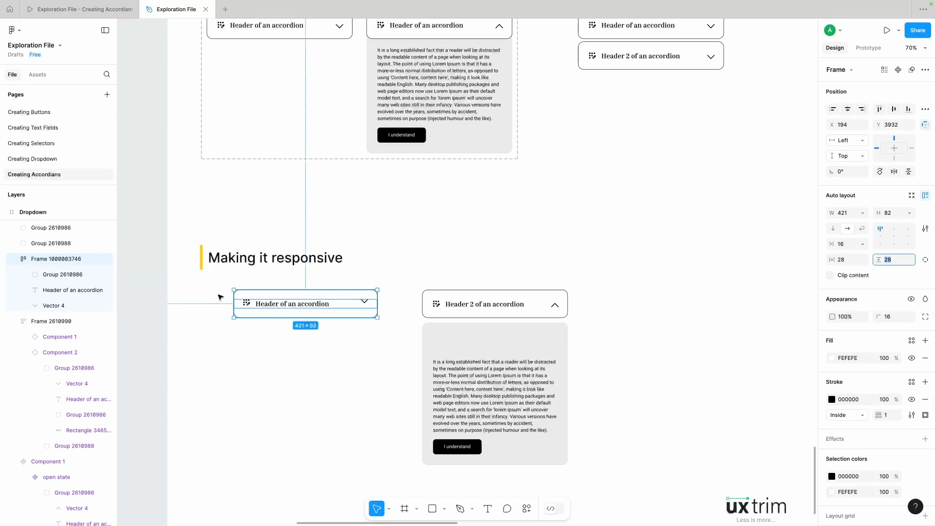
Step: Wrap the closed header's icon group in auto layout with vertical padding of 3 and check its alignment with the title
scroll(271, 305, "up", 5)
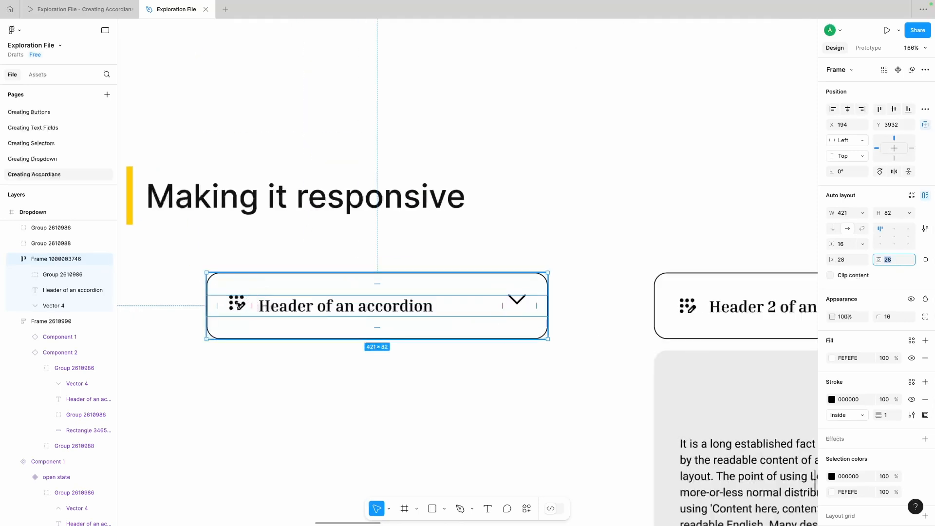
left_click(239, 305)
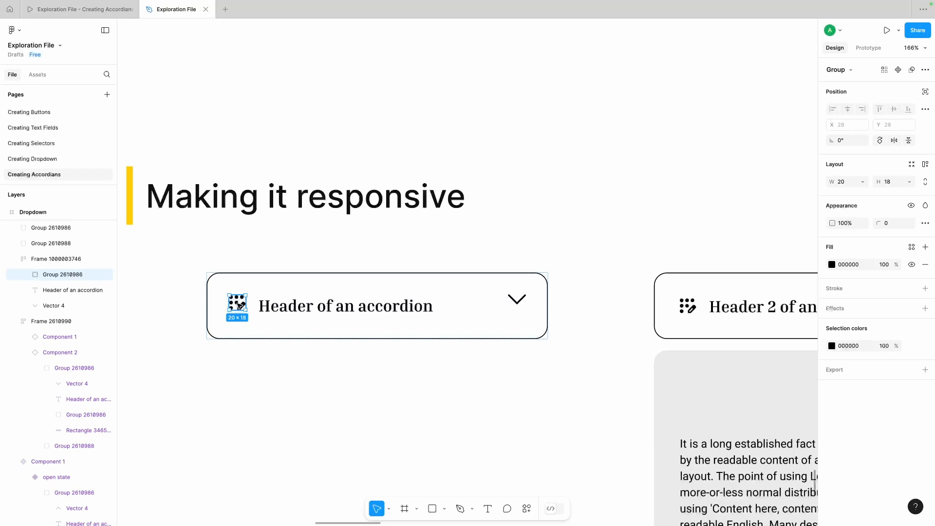
key("shift+a")
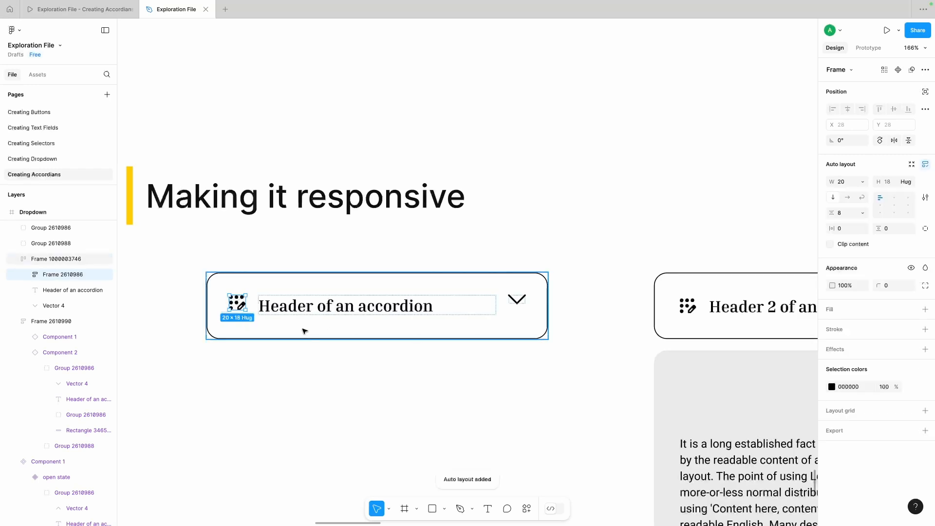
left_click(307, 306)
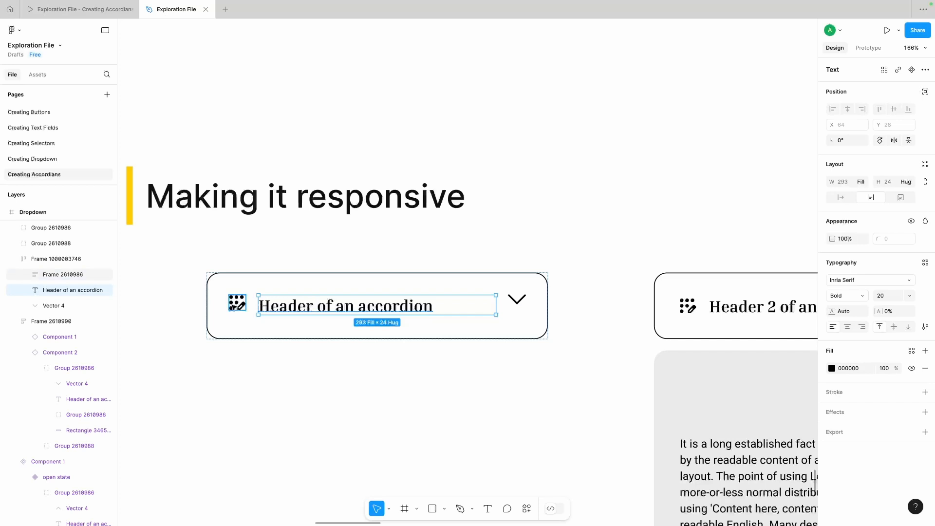
left_click(236, 304)
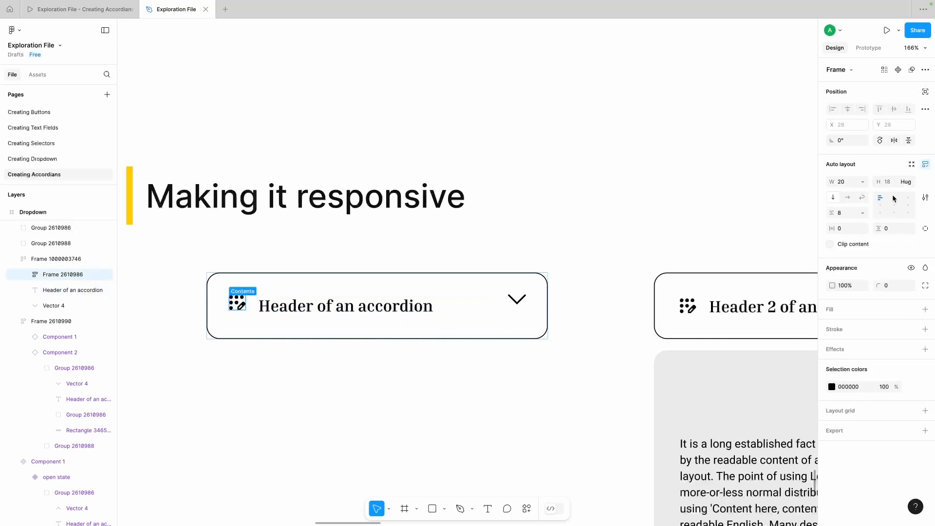
left_click(899, 230)
type("3")
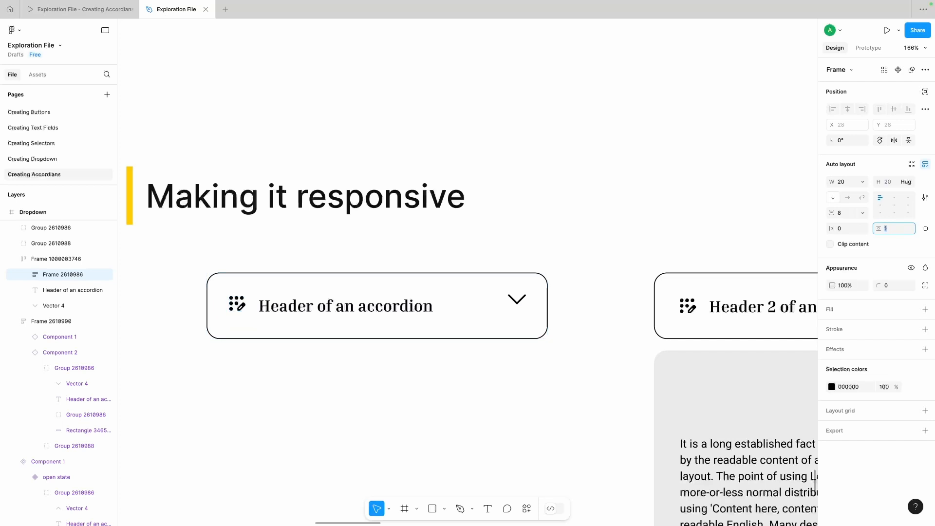
key("Return")
key("alt")
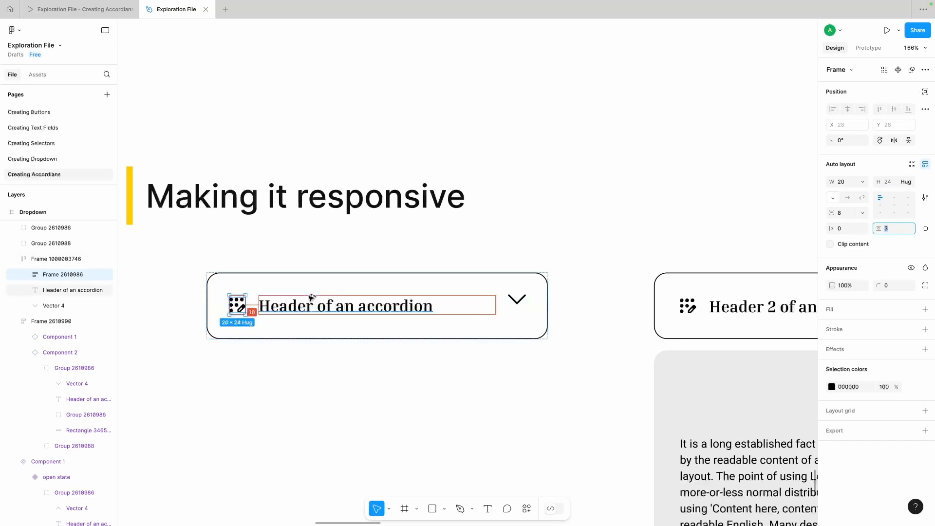
key("alt")
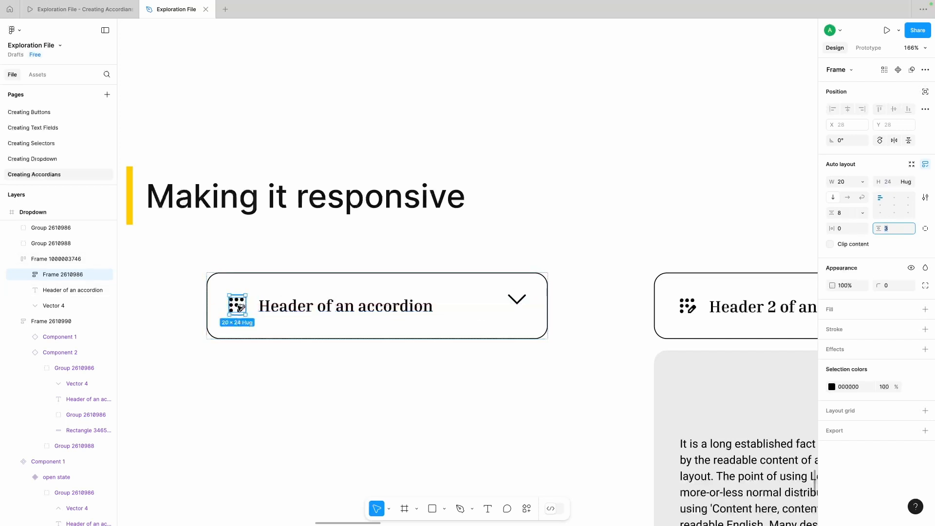
left_click(262, 376)
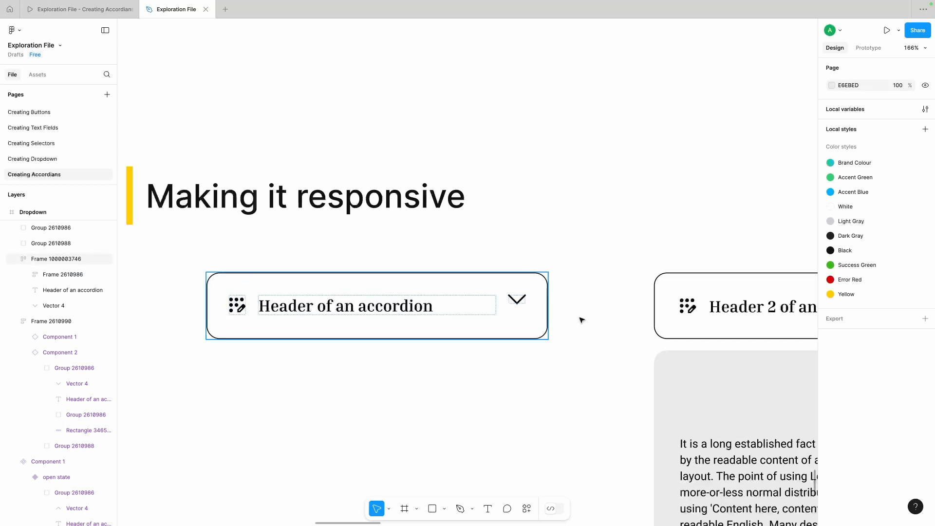
Step: Group the closed header's chevron and apply auto layout to the group, aligned middle left
left_click(523, 301)
double_click(523, 302)
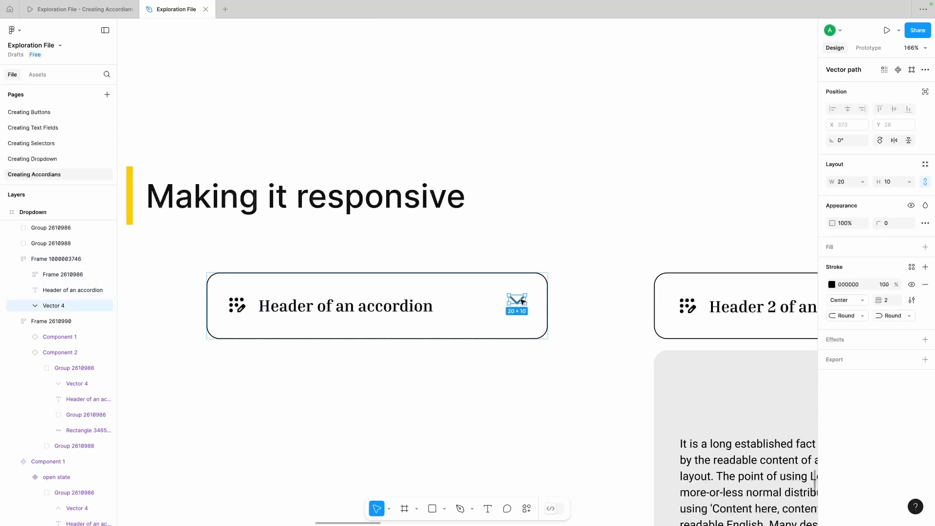
key("ctrl+g")
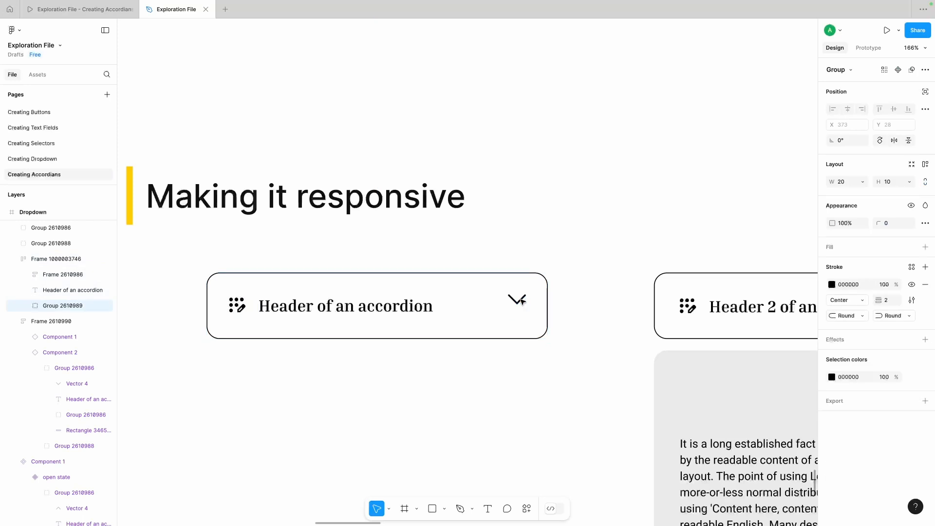
left_click(925, 164)
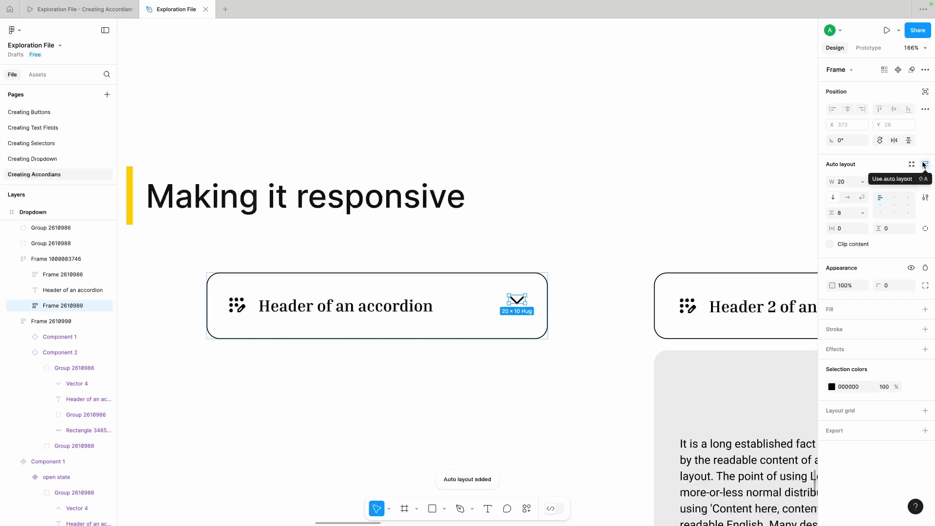
left_click(881, 205)
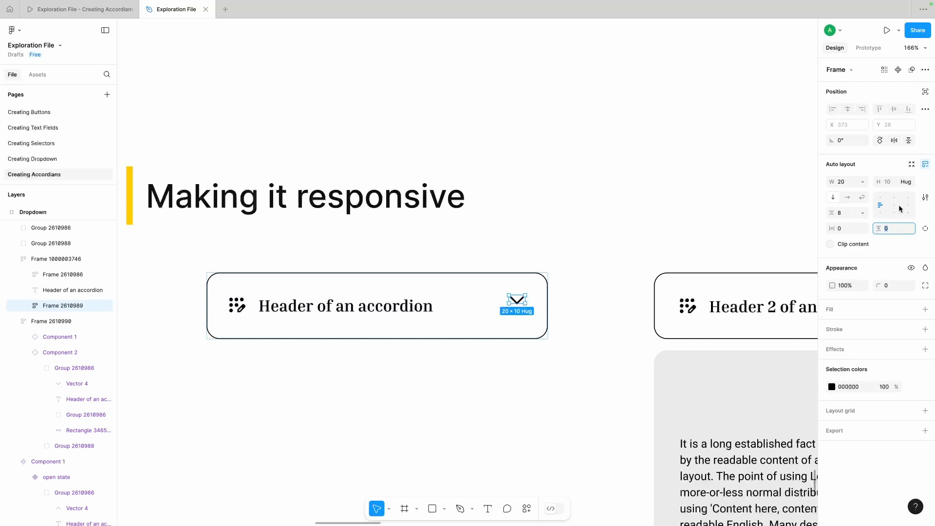
Step: Set the chevron frame's height to 24 and compare its size with the icon group's frame
left_click(911, 183)
left_click(893, 170)
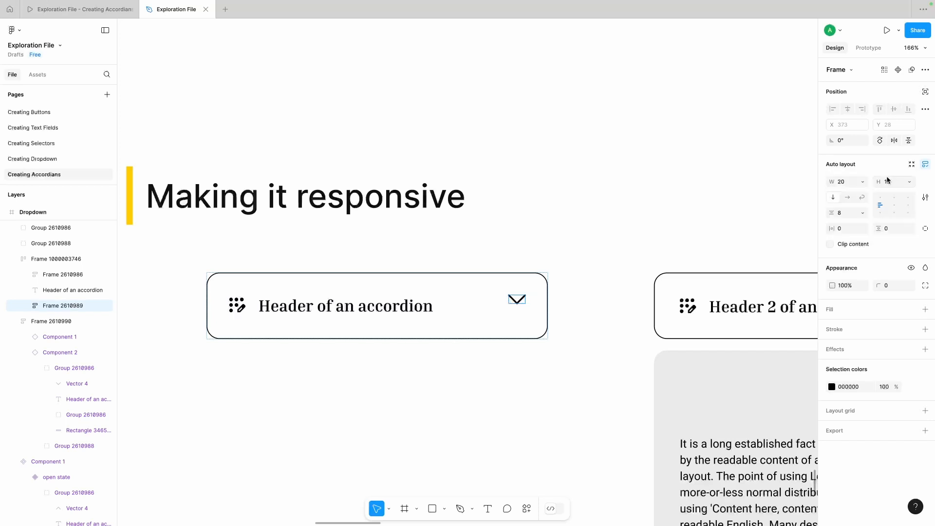
left_click(891, 183)
type("18")
key("Return")
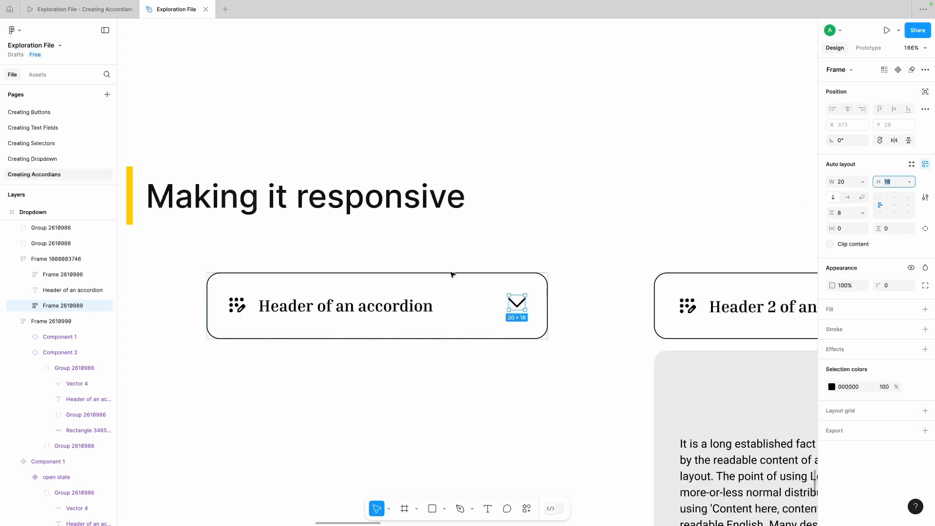
key("Up")
key("Up")
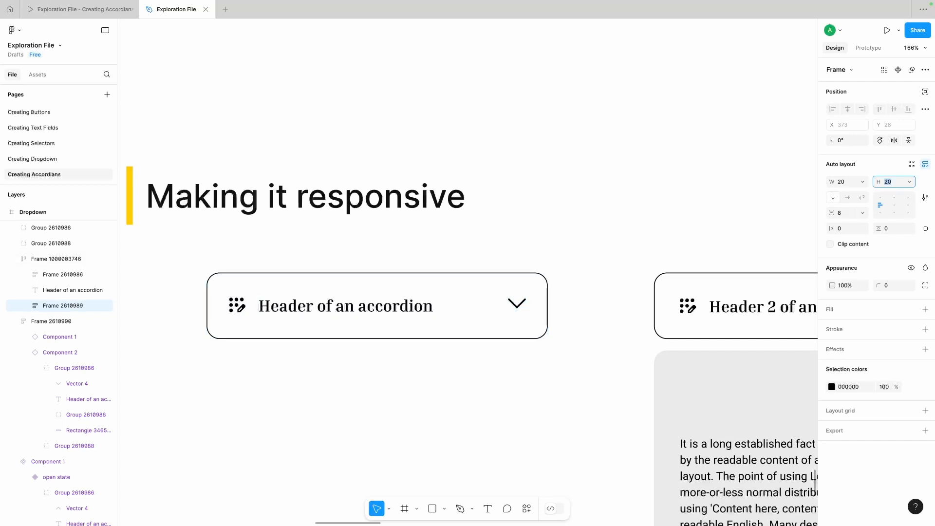
key("Up")
key("Up")
key("Up")
key("Up")
key("alt")
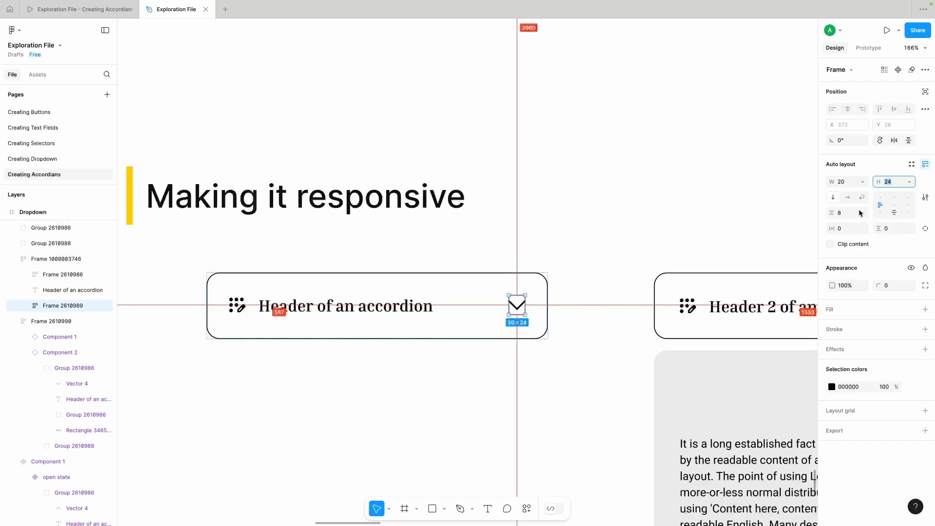
left_click(238, 306)
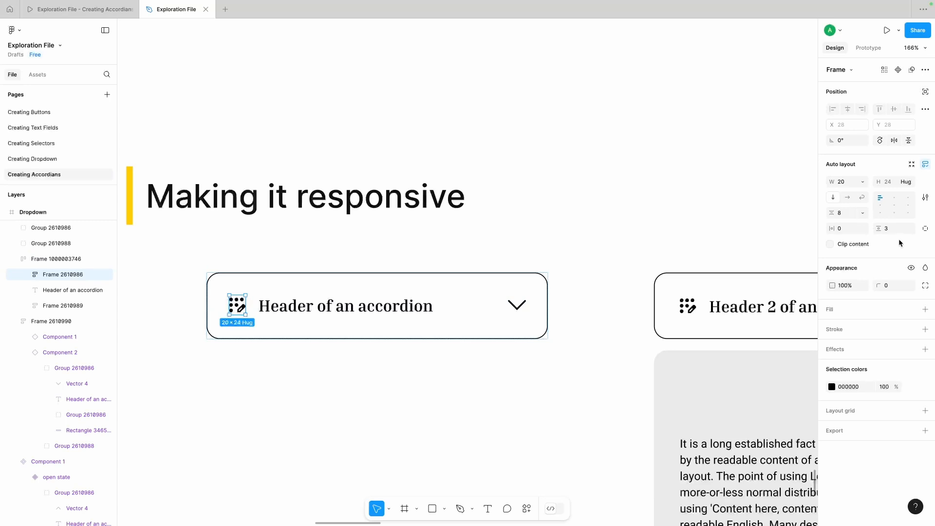
left_click(517, 306)
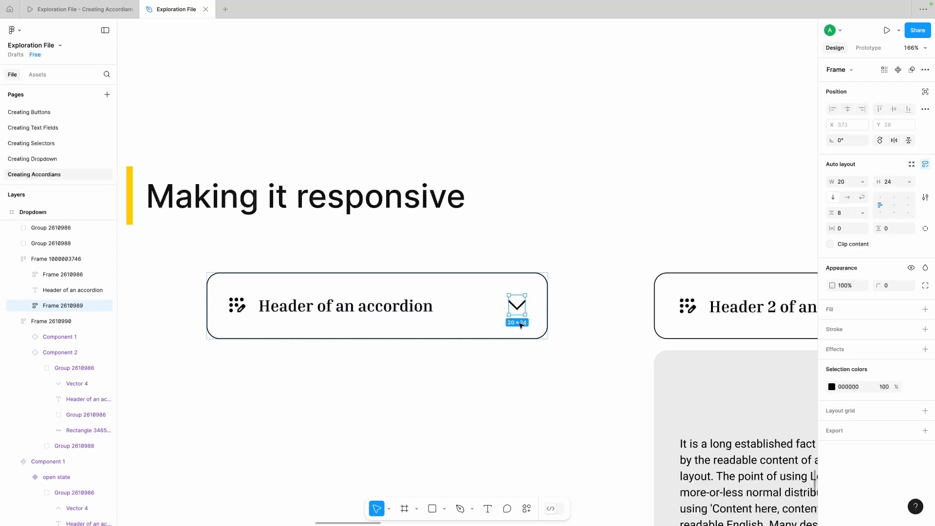
Step: Widen the closed header frame to 433 and set its height to hug contents
key("Escape")
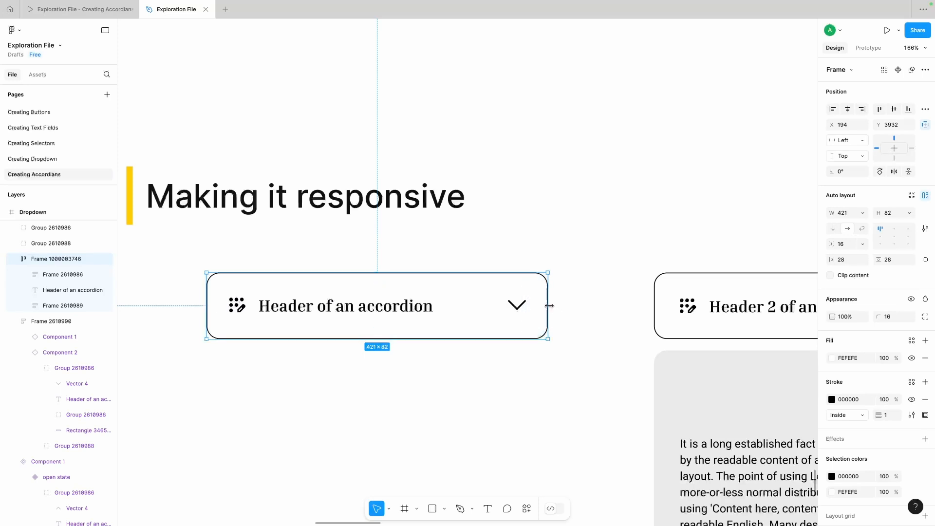
mouse_move(547, 306)
left_mouse_down()
mouse_move(374, 306)
mouse_move(566, 302)
left_mouse_up()
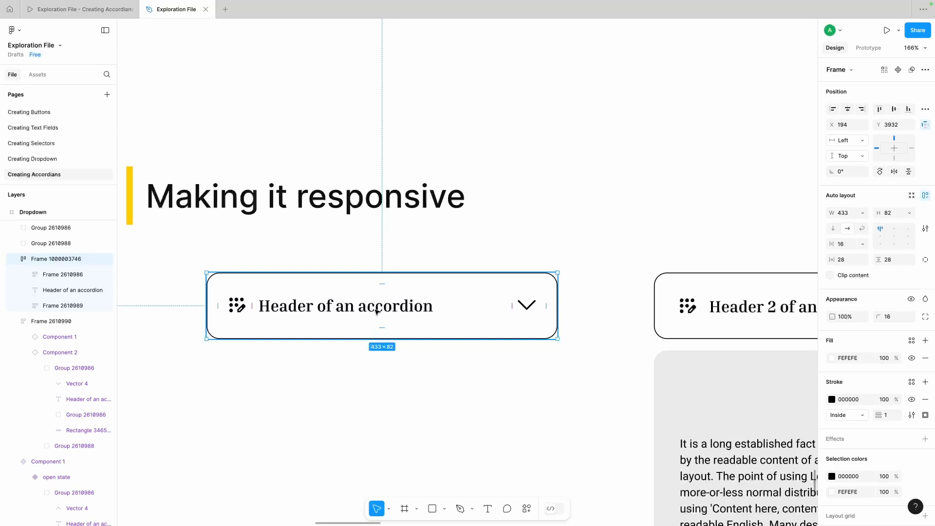
left_click(908, 213)
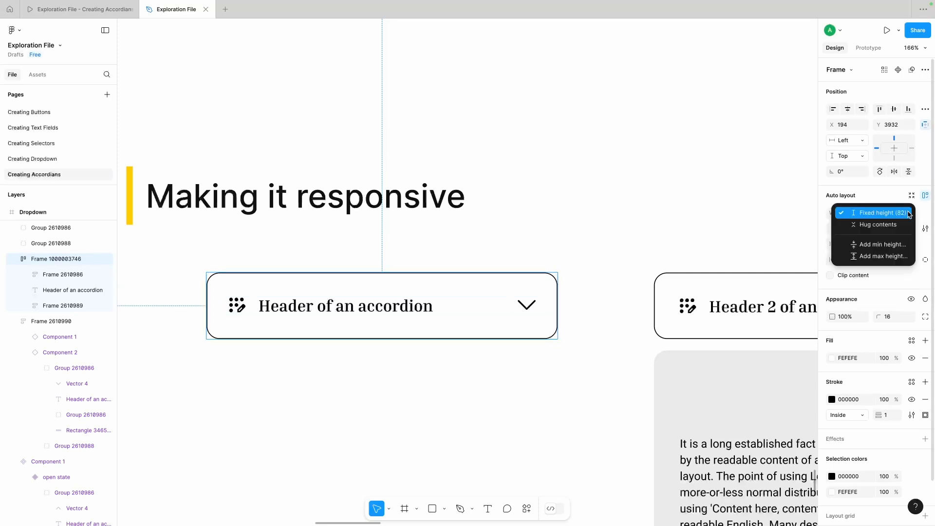
left_click(889, 226)
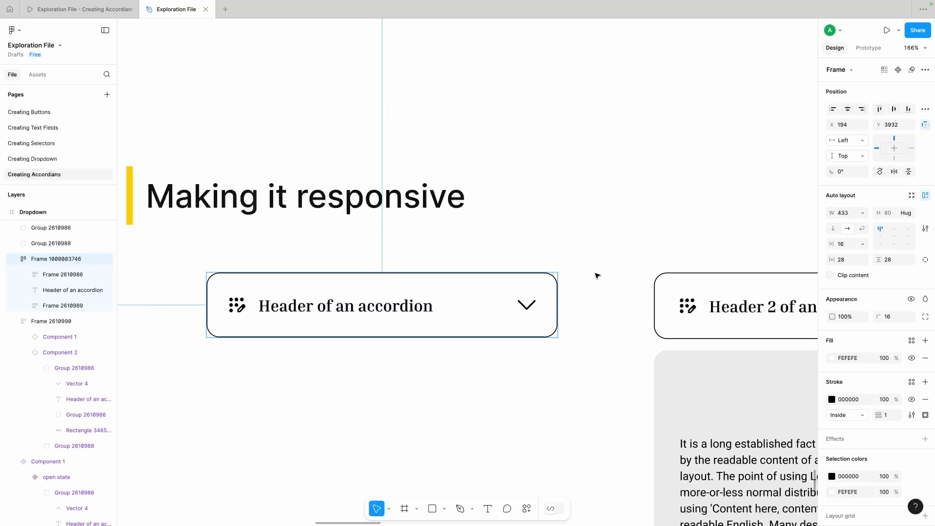
Step: Test the closed header's responsiveness by narrowing it to 418 and 233, and finish at a width of 443
left_click_drag(558, 292, 545, 310)
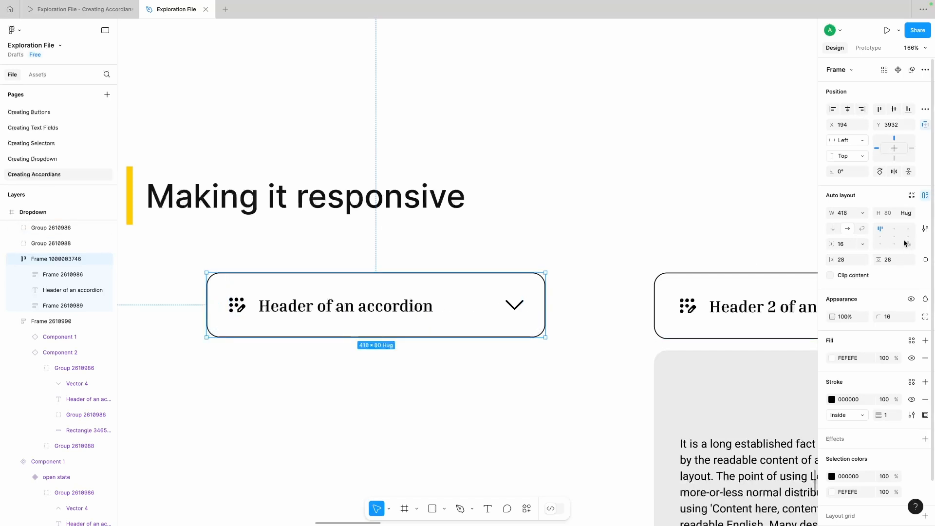
left_click_drag(546, 304, 396, 317)
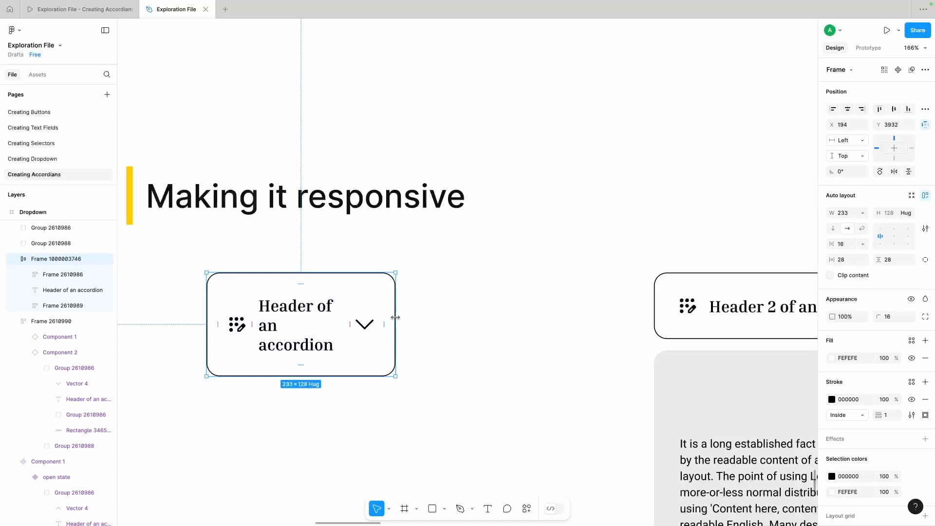
left_click_drag(395, 317, 566, 311)
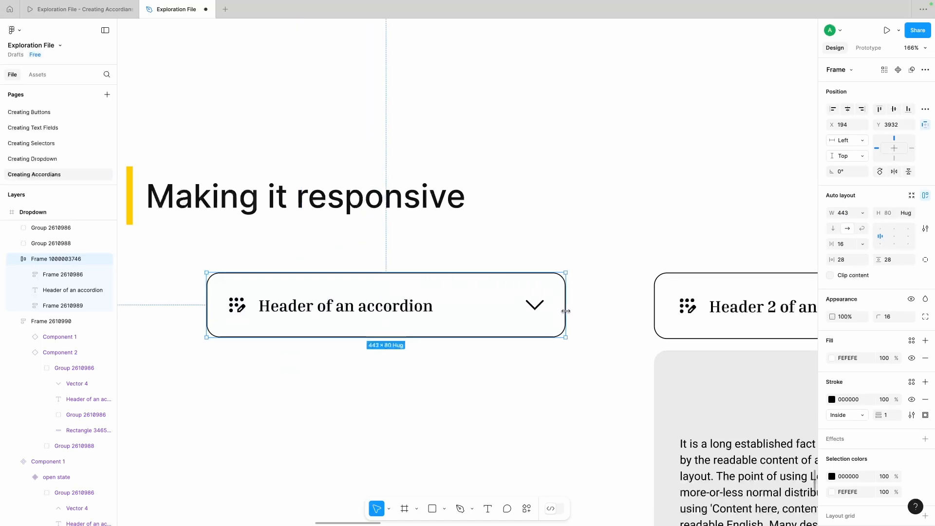
left_click(607, 320)
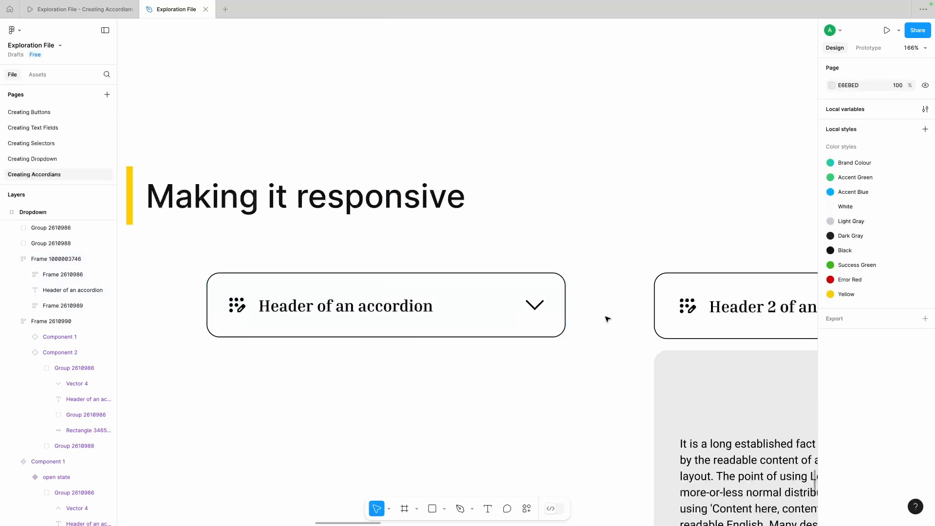
Step: Delete the old open header and place a duplicate of the closed header above the grey content panel
scroll(606, 319, "down", 5, "ctrl")
scroll(606, 319, "right", 8)
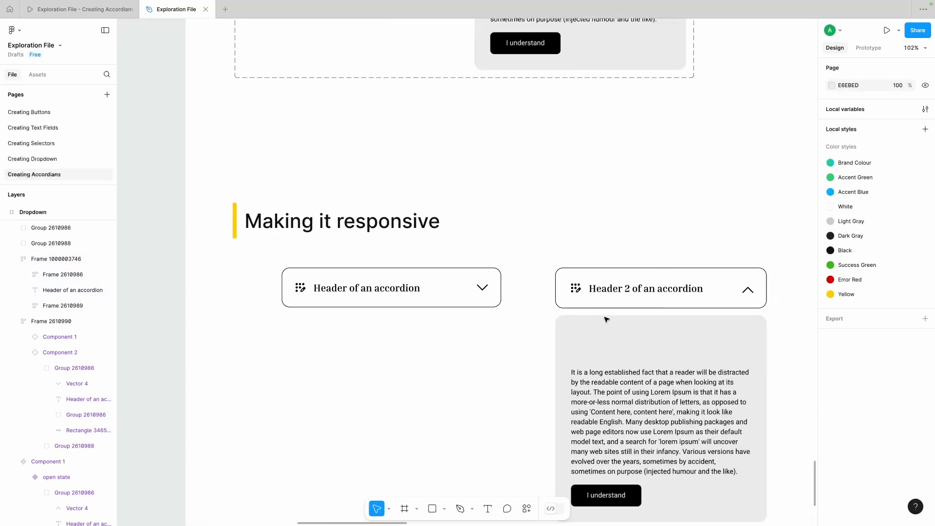
scroll(607, 320, "right", 2)
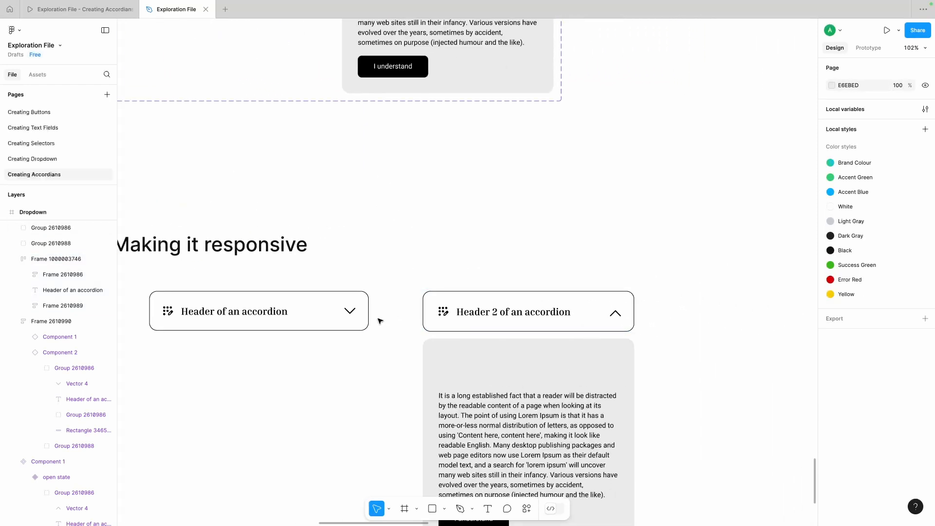
left_click(504, 313)
key("Delete")
left_click(203, 317)
left_click_drag(197, 319, 472, 319)
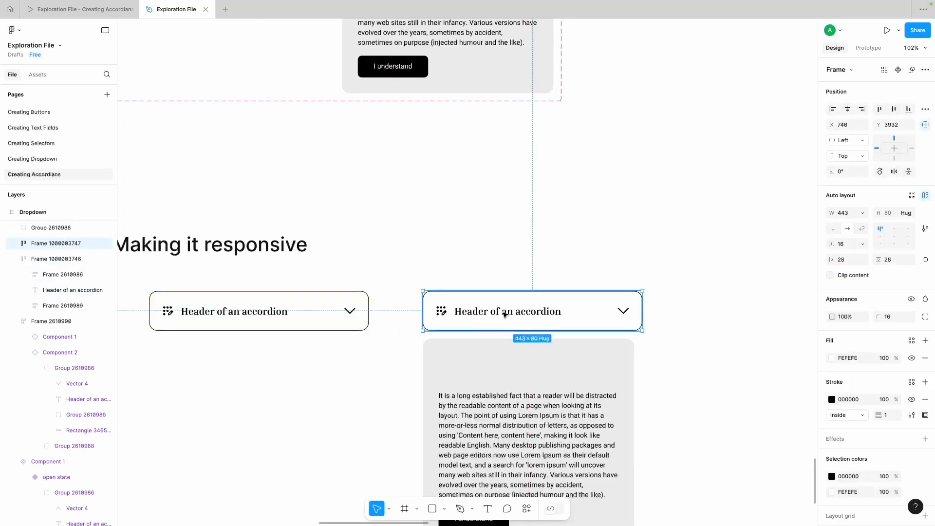
Step: Rotate the duplicated header's chevron vector to 180 degrees
double_click(623, 311)
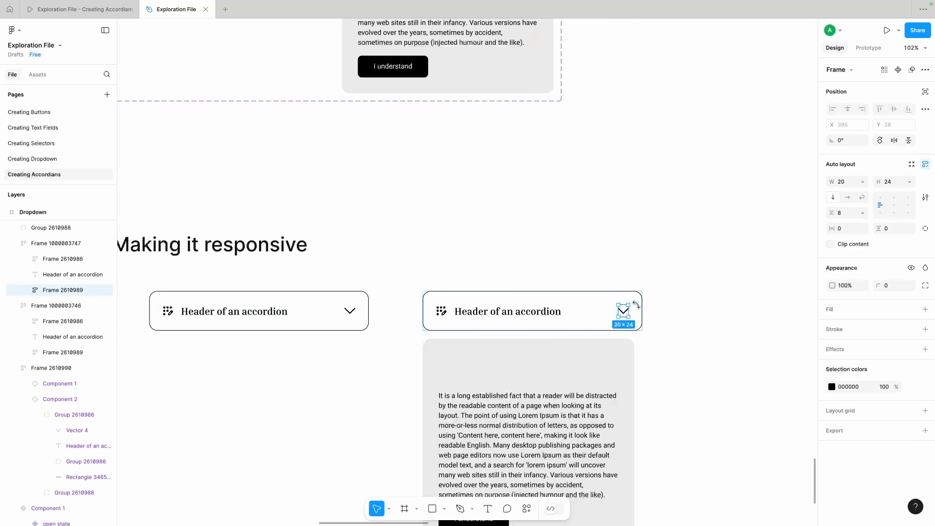
double_click(623, 311)
left_click(856, 142)
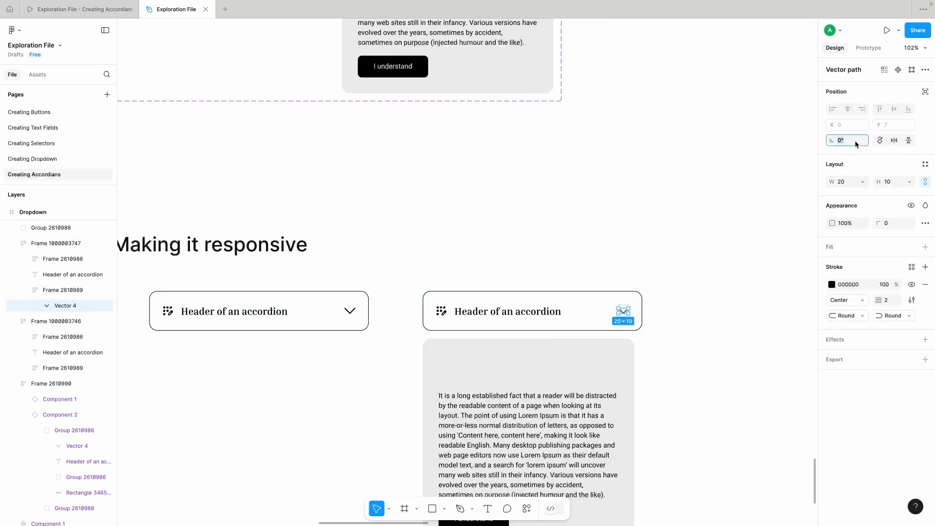
type("180")
key("Return")
left_click(687, 290)
Step: Nudge the "I understand" button down and wrap the panel's background, paragraph and button in auto layout with width 443 and gap 20
scroll(661, 298, "down", 1)
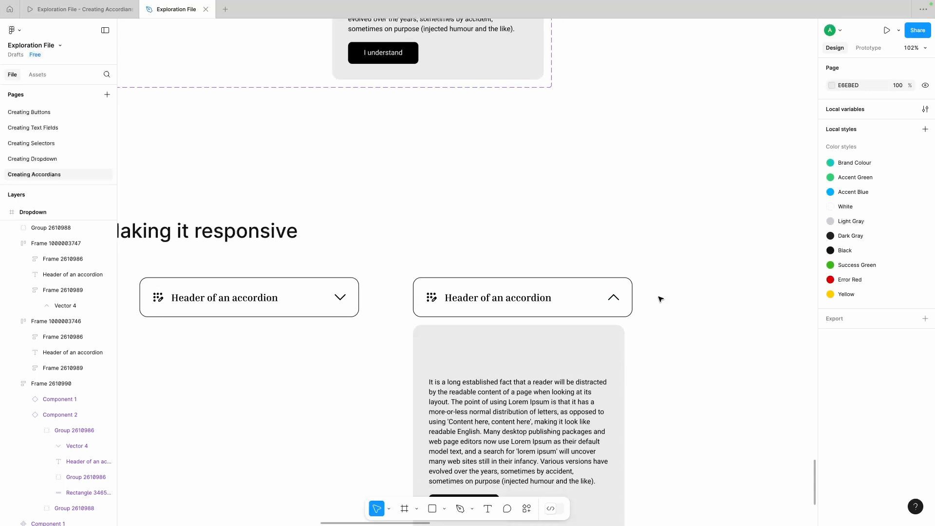
left_click(485, 352)
scroll(485, 352, "down", 2)
left_click(658, 327)
scroll(658, 327, "down", 1)
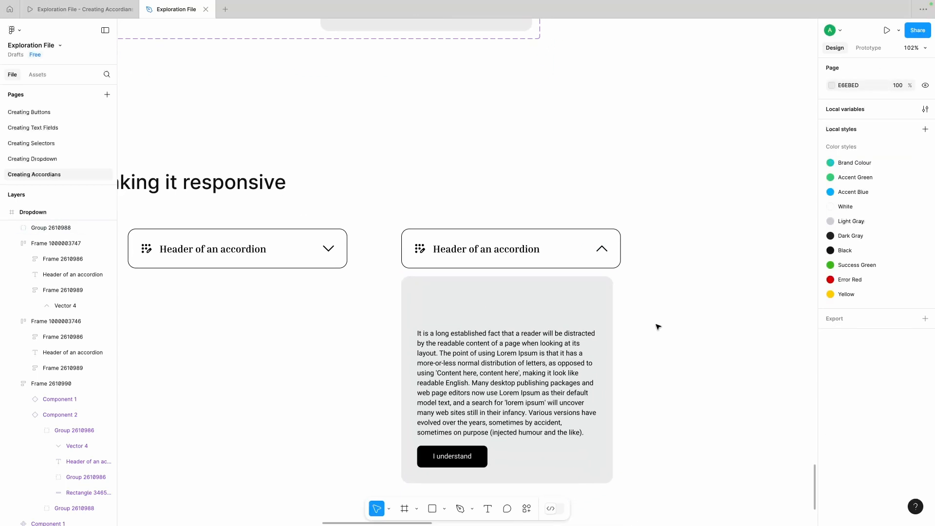
double_click(472, 351)
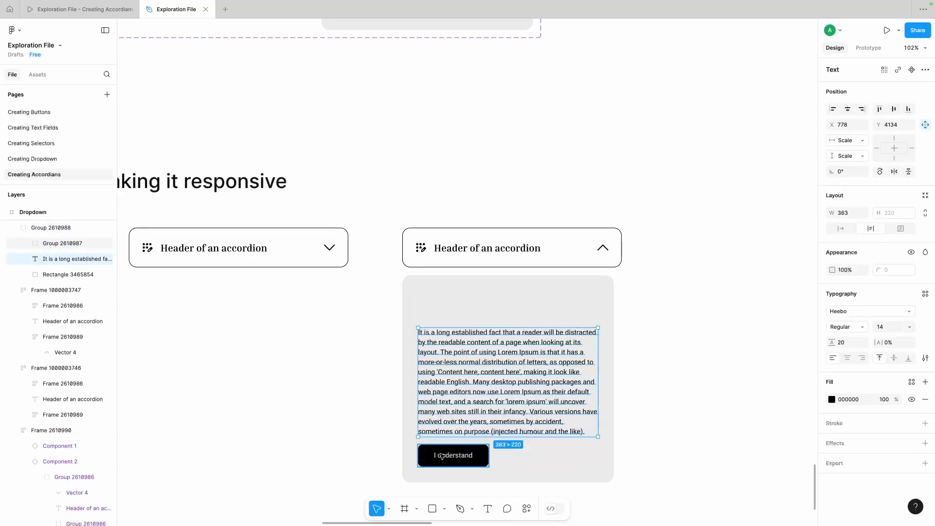
left_click_drag(442, 456, 443, 459)
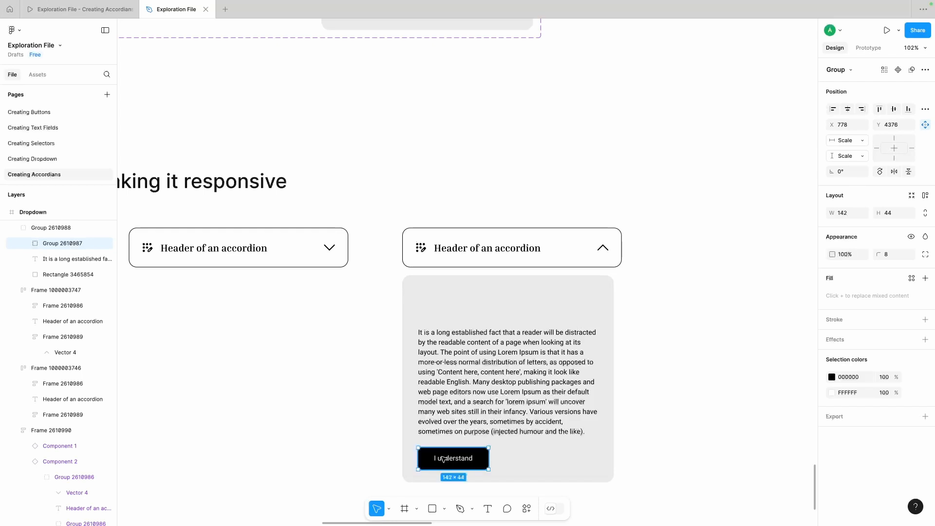
left_click(487, 413, "shift")
left_click(513, 455, "shift")
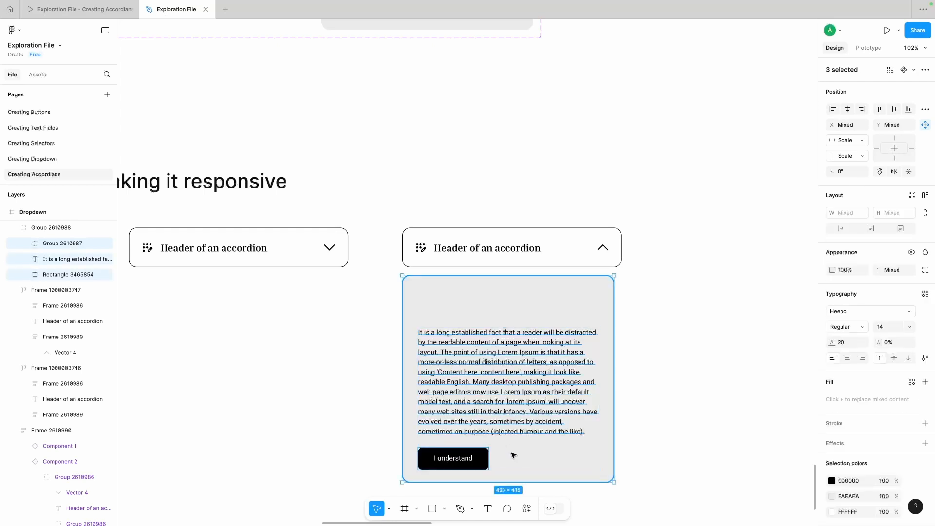
left_click(925, 195)
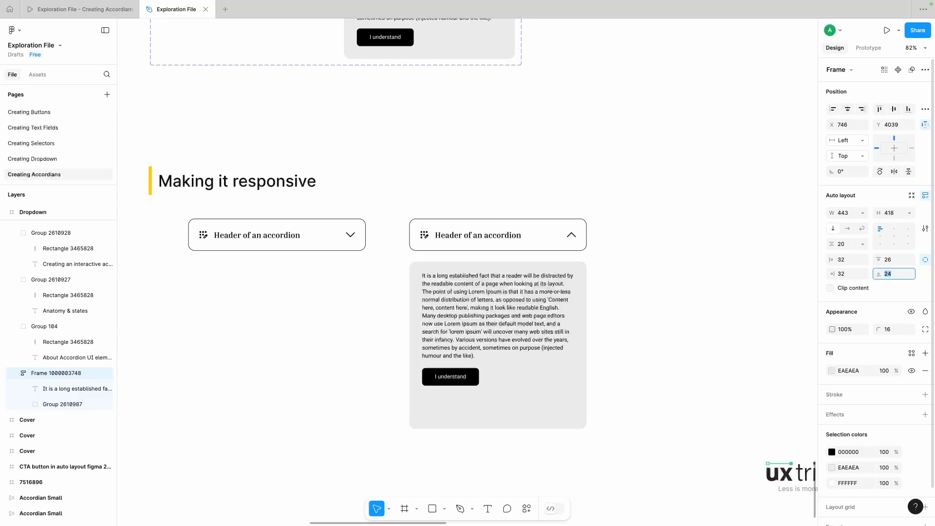
Step: Set the grey panel's top padding to 96 and bottom padding to 32, and overlay the open header on the panel's top edge
left_click(897, 260)
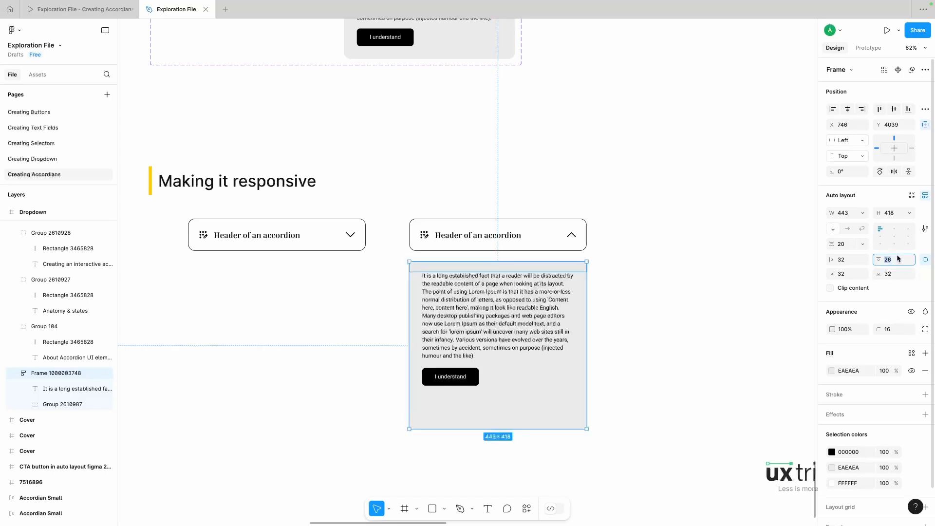
key("Up")
key("Up")
key("Up")
key("Up")
key("Up")
key("Up")
key("Up")
key("Up")
key("Up")
key("Up")
key("Up")
key("Up")
key("Up")
key("Up")
key("Up")
key("Up")
key("Up")
key("Up")
key("Up")
key("Up")
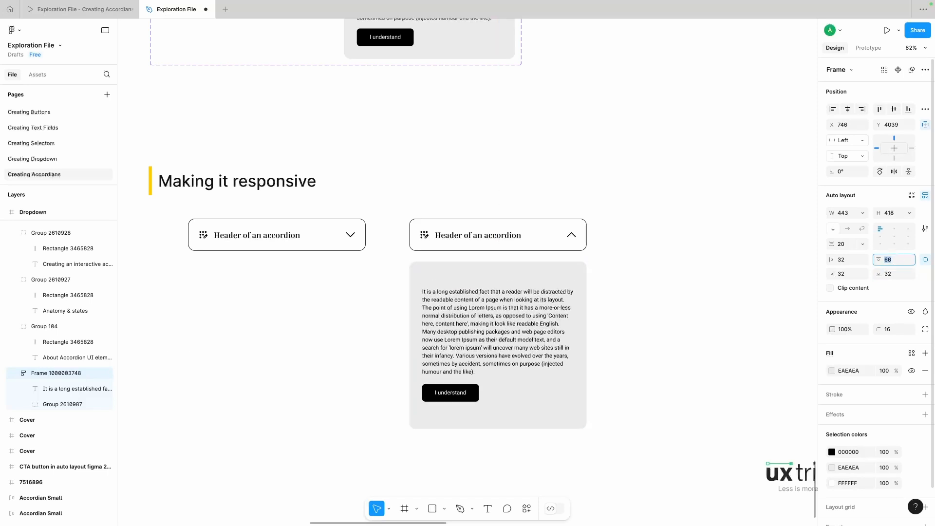
key("Up")
key("Up")
key("Up")
key("Up")
key("Up")
key("Up")
key("Up")
key("Up")
key("Up")
key("Up")
key("Up")
key("Up")
key("Up")
key("Up")
key("Up")
key("Up")
key("Up")
key("Up")
key("Up")
key("Up")
left_click(538, 248)
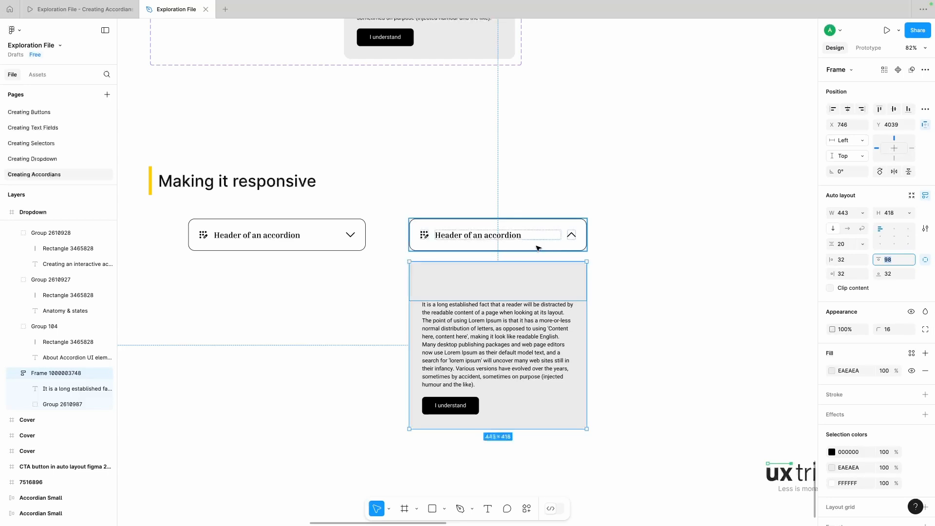
left_click(536, 271)
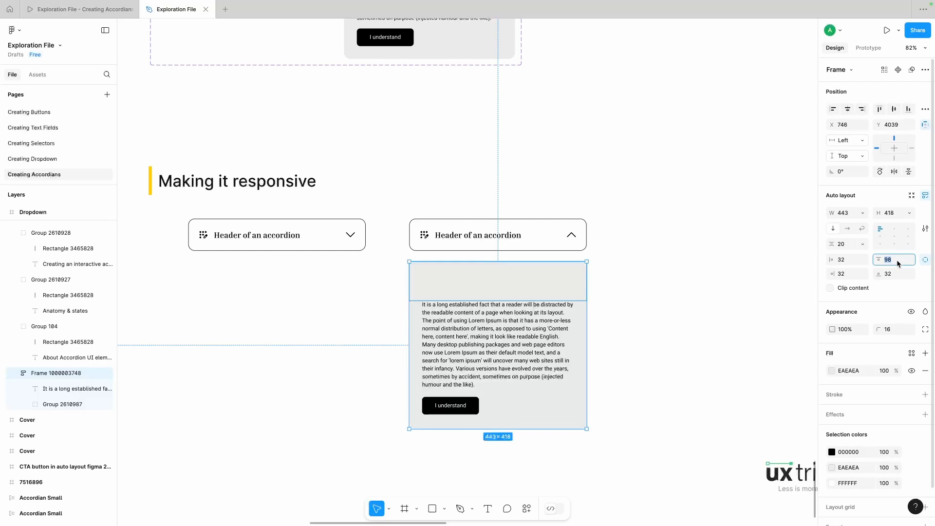
key("Down")
key("Down")
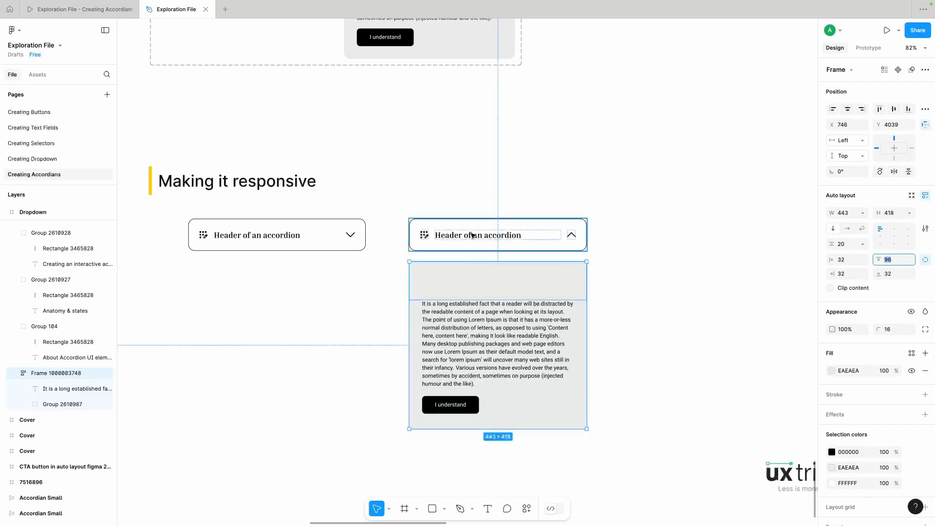
left_click_drag(456, 242, 456, 281)
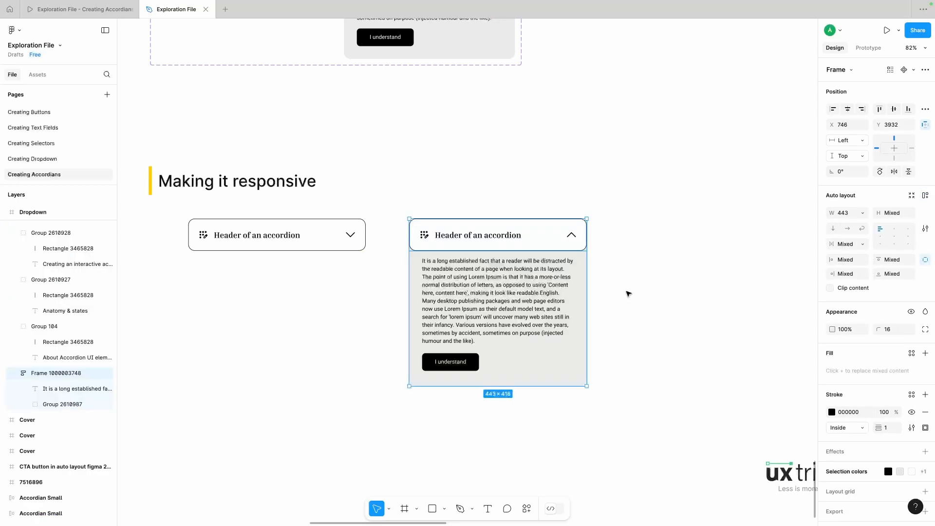
Step: Group the open header with its grey content panel and widen the group to about 549
left_click(629, 294)
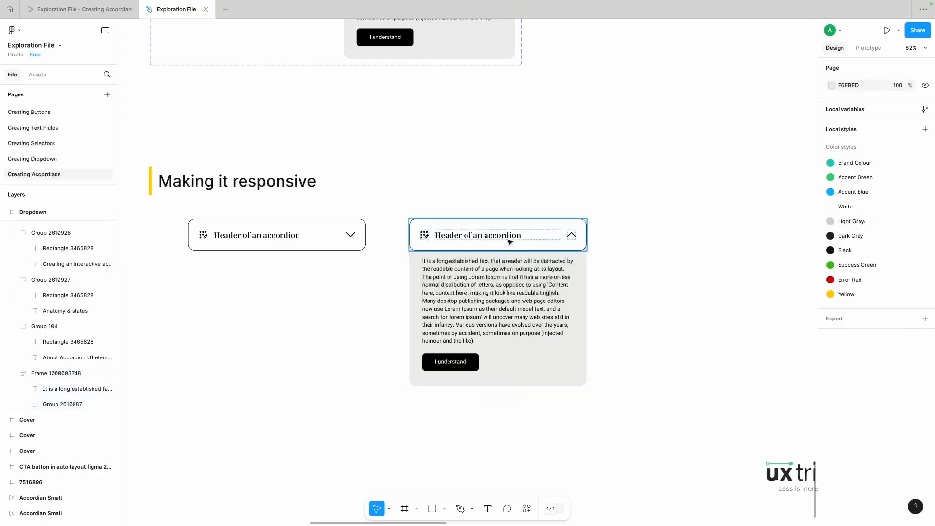
left_click(507, 273)
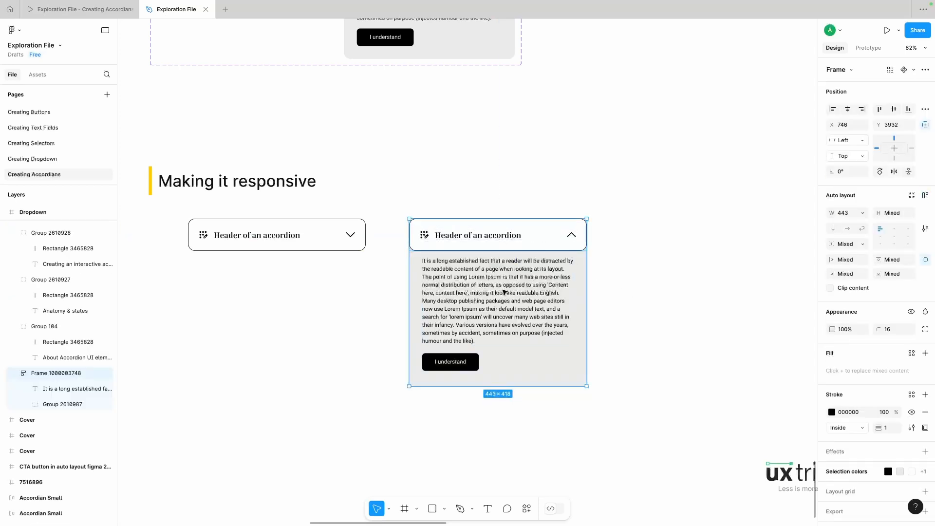
key("super+g")
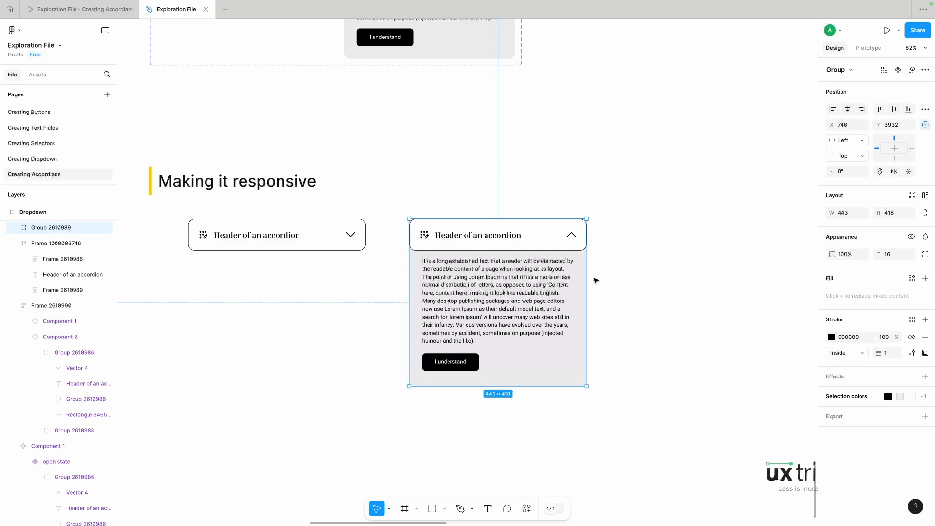
mouse_move(587, 278)
left_mouse_down()
mouse_move(662, 278)
mouse_move(564, 282)
mouse_move(668, 287)
mouse_move(581, 292)
left_mouse_up()
left_click_drag(580, 293, 631, 292)
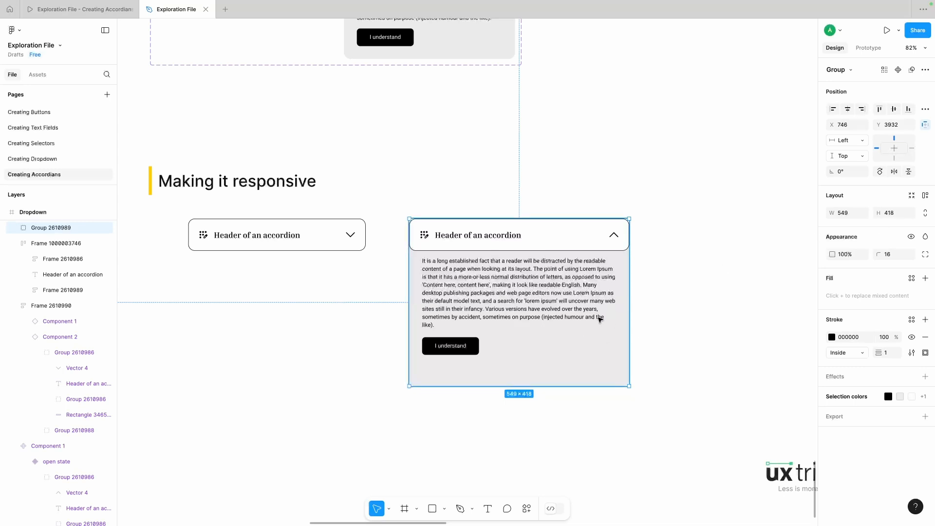
Step: Set the grey content panel's auto layout height to hug its contents
key("shift+a")
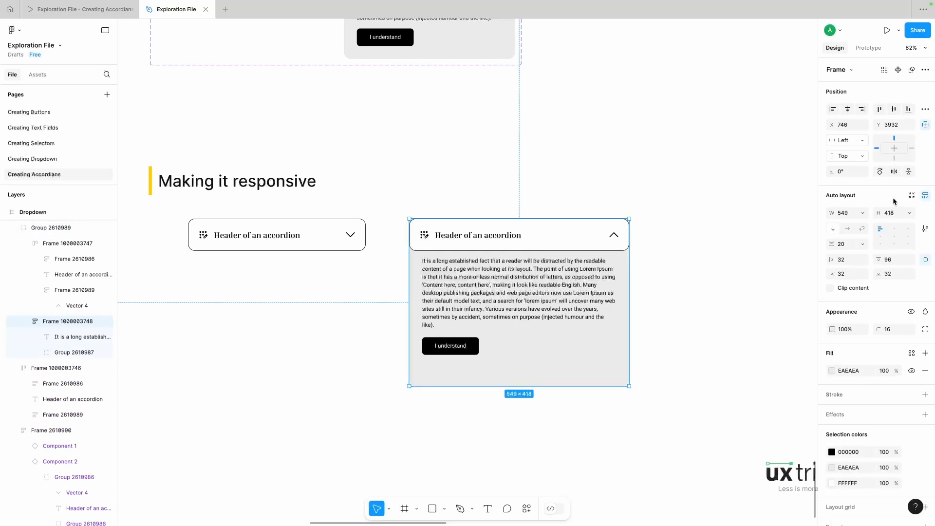
left_click(909, 213)
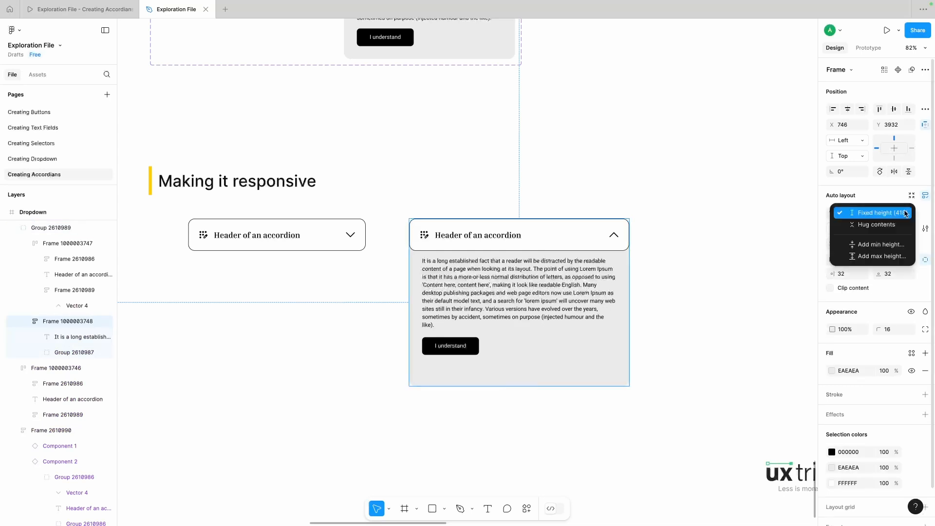
left_click(876, 225)
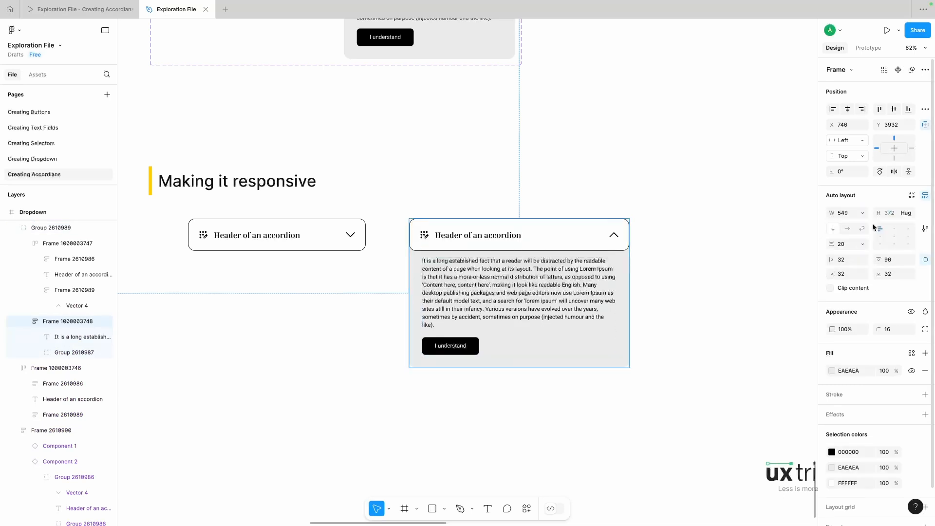
Step: Narrow the grouped open accordion to about 495 wide to test its responsiveness
left_click(678, 318)
left_click(577, 311)
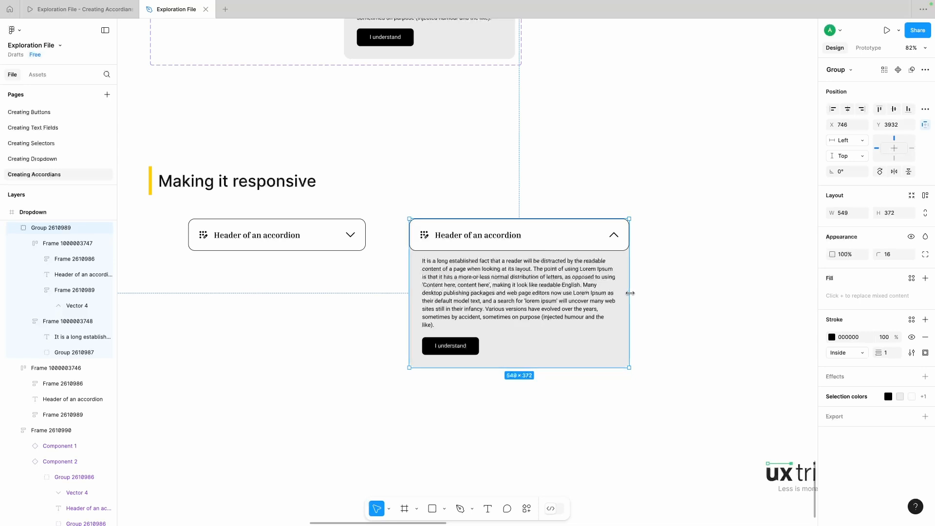
left_click_drag(630, 293, 608, 296)
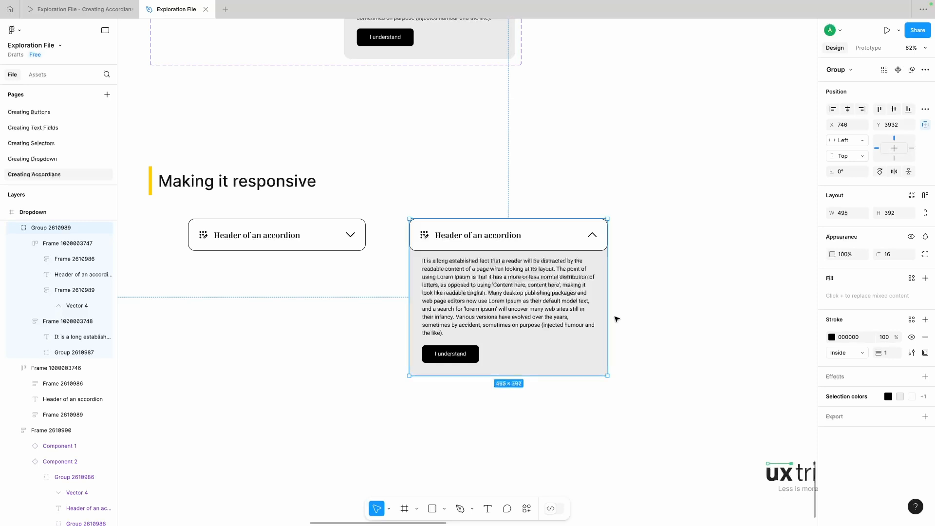
left_click(645, 326)
scroll(646, 327, "down", 1)
scroll(645, 327, "left", 1)
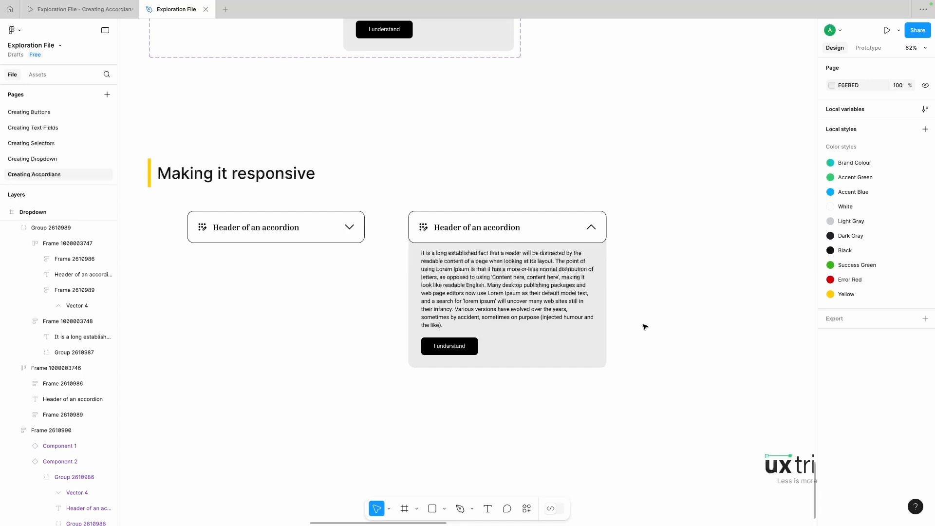
scroll(69, 168, "down", 2)
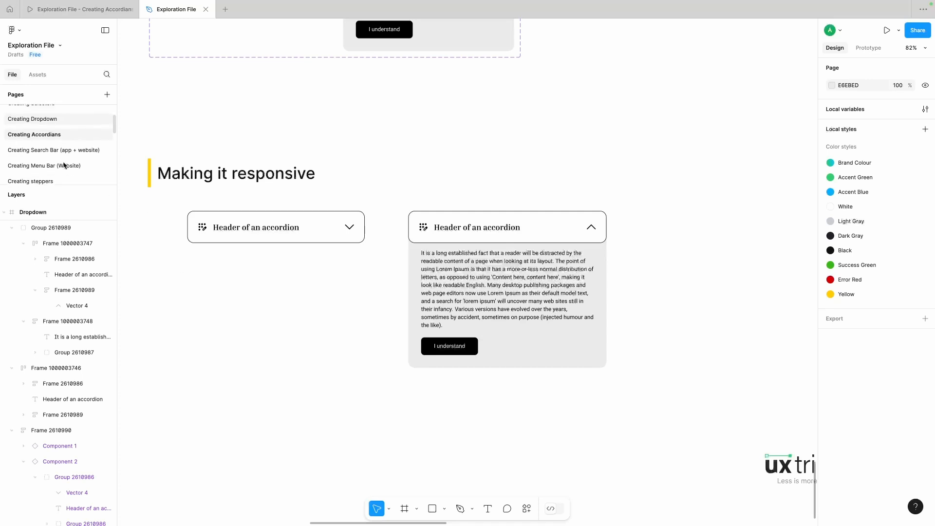